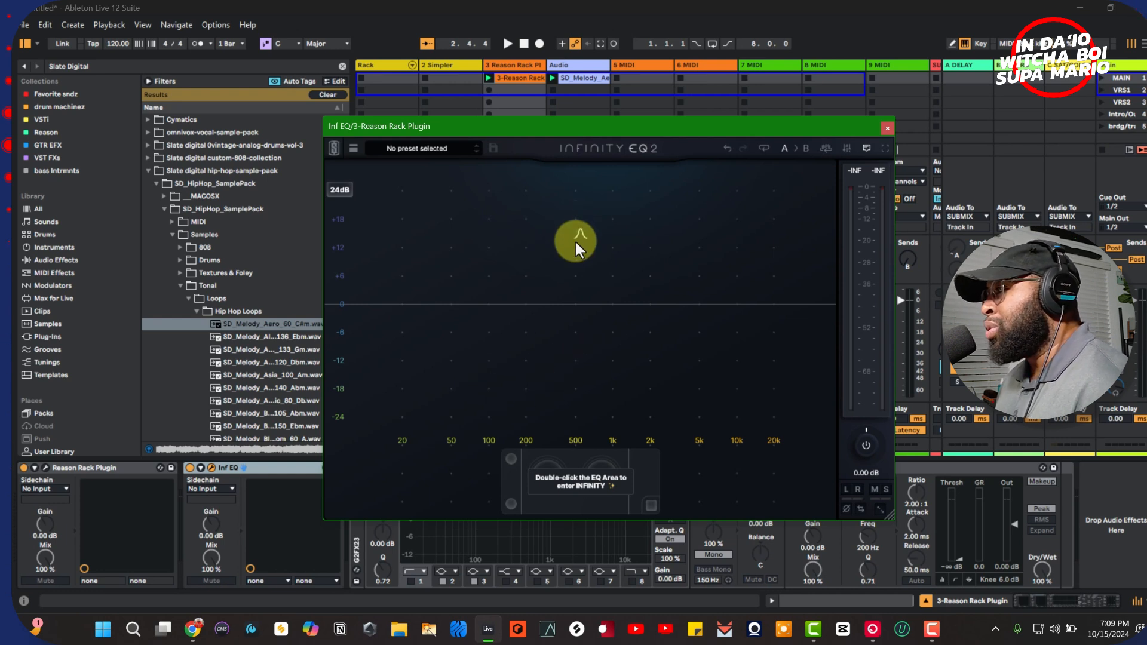
Add an EQ band at about 469 Hz, boost it to about +7.6 dB, and delete it.
drag(574, 236, 583, 290)
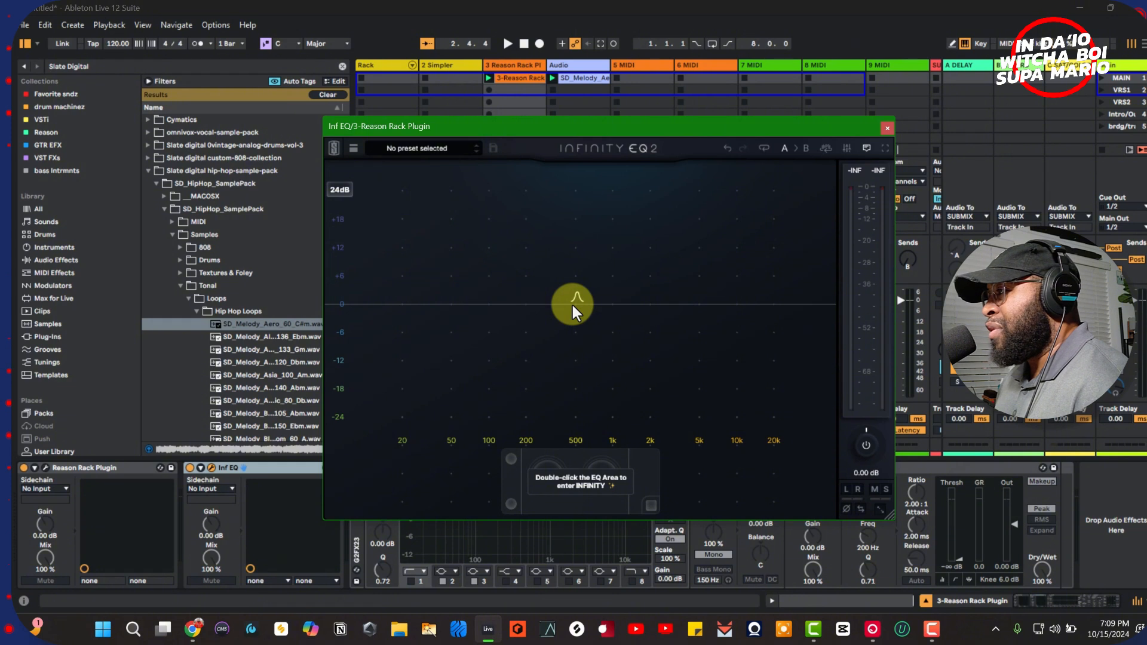
click(572, 305)
drag(572, 304, 572, 269)
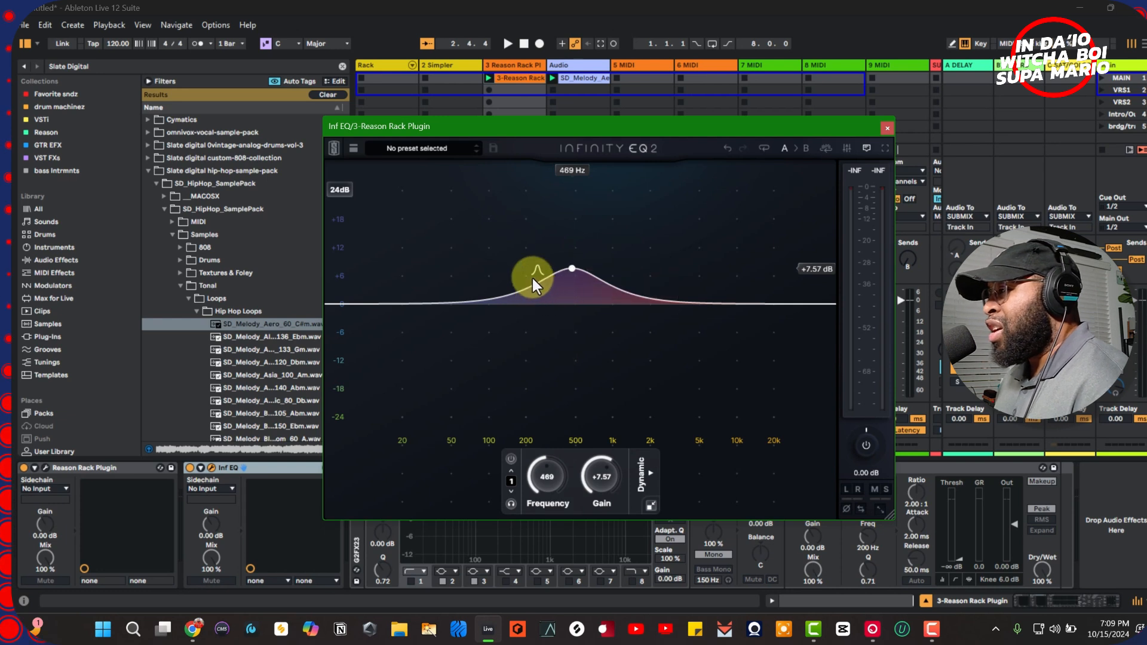
mouse_move(575, 266)
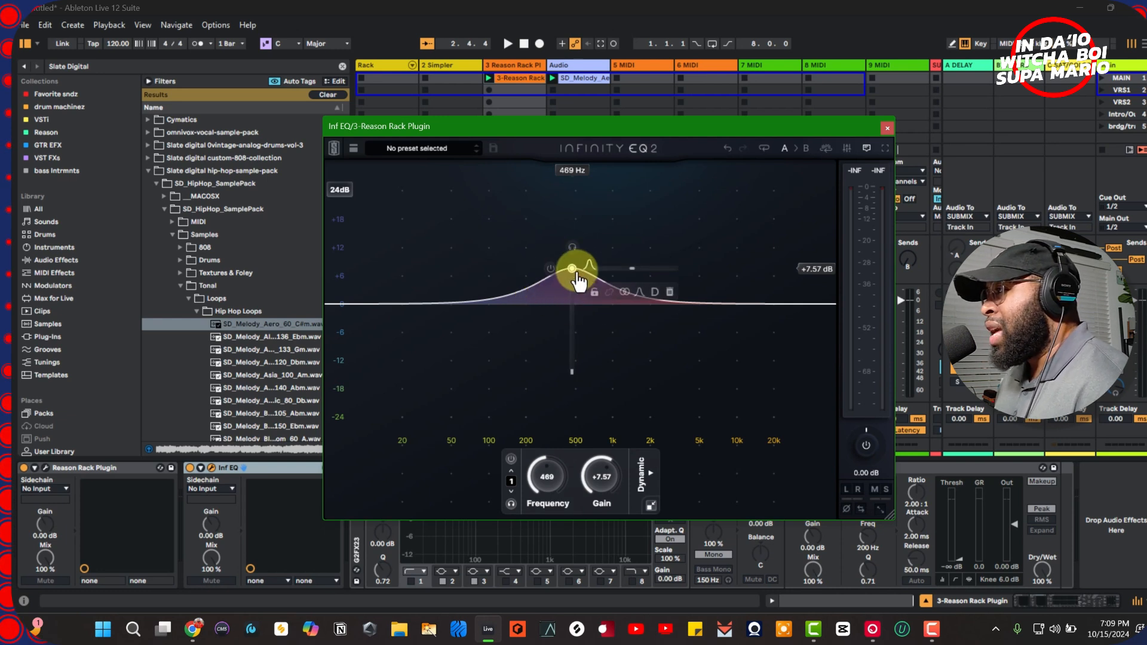
click(665, 290)
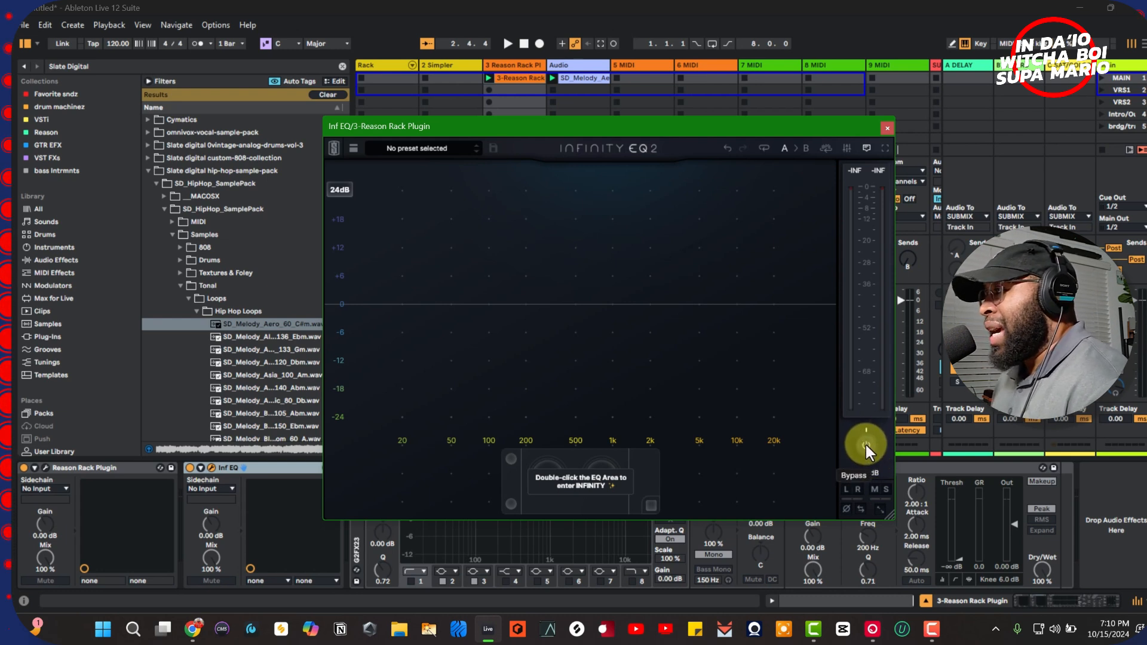
Set the EQ display range to Auto and add a band at about 162 Hz boosted to about +12.6 dB.
click(342, 191)
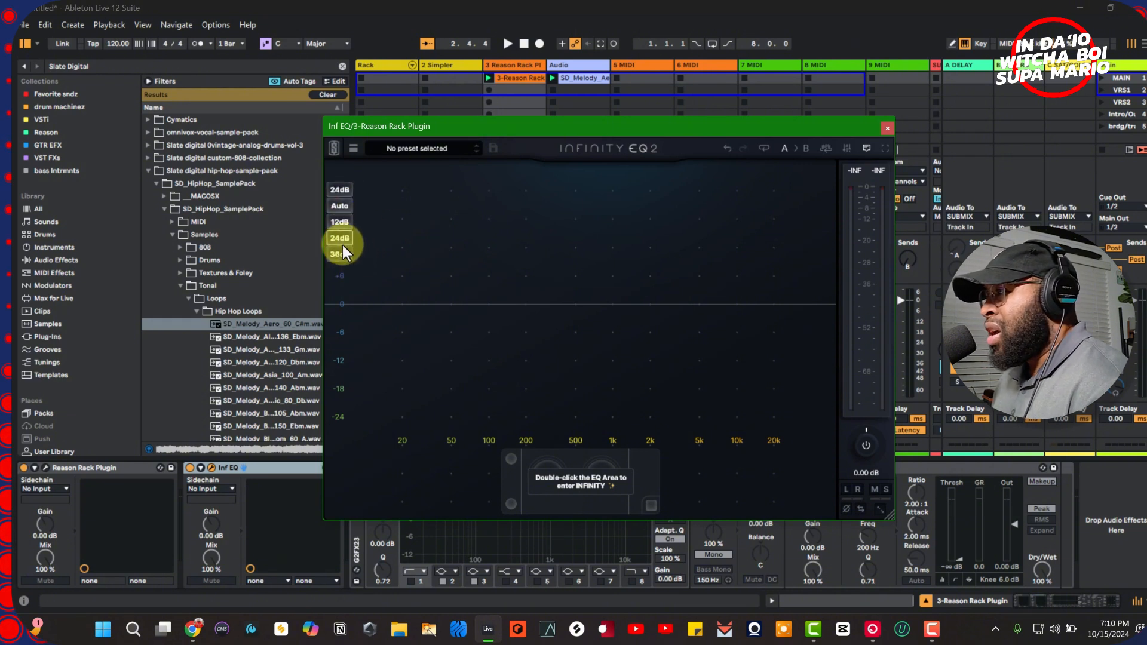
click(339, 206)
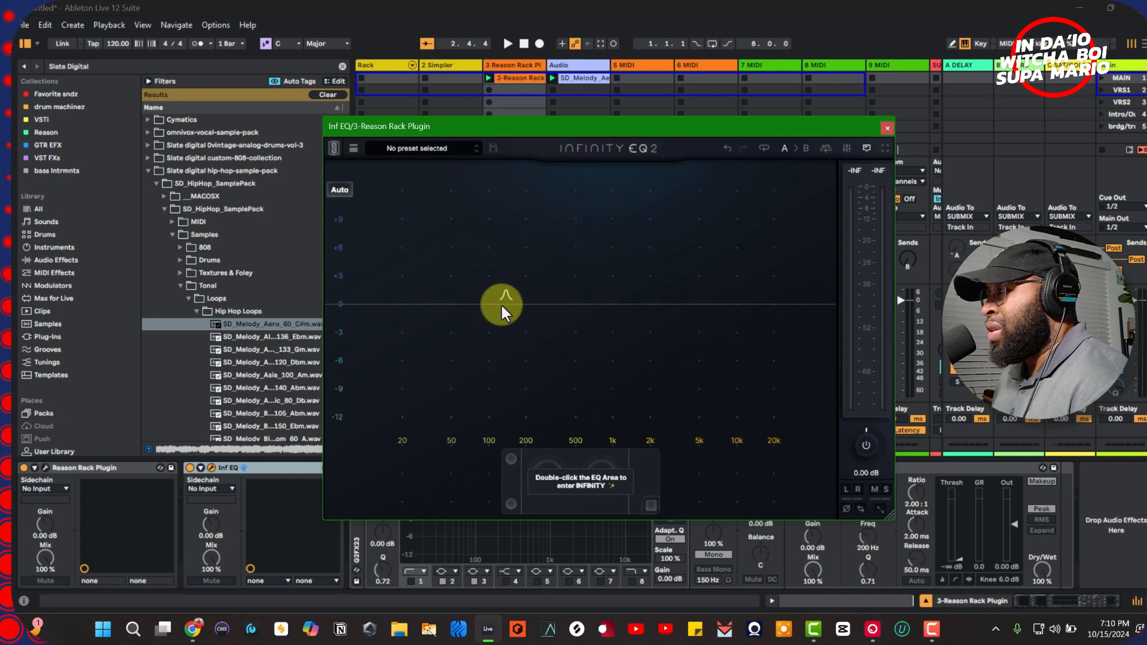
click(513, 302)
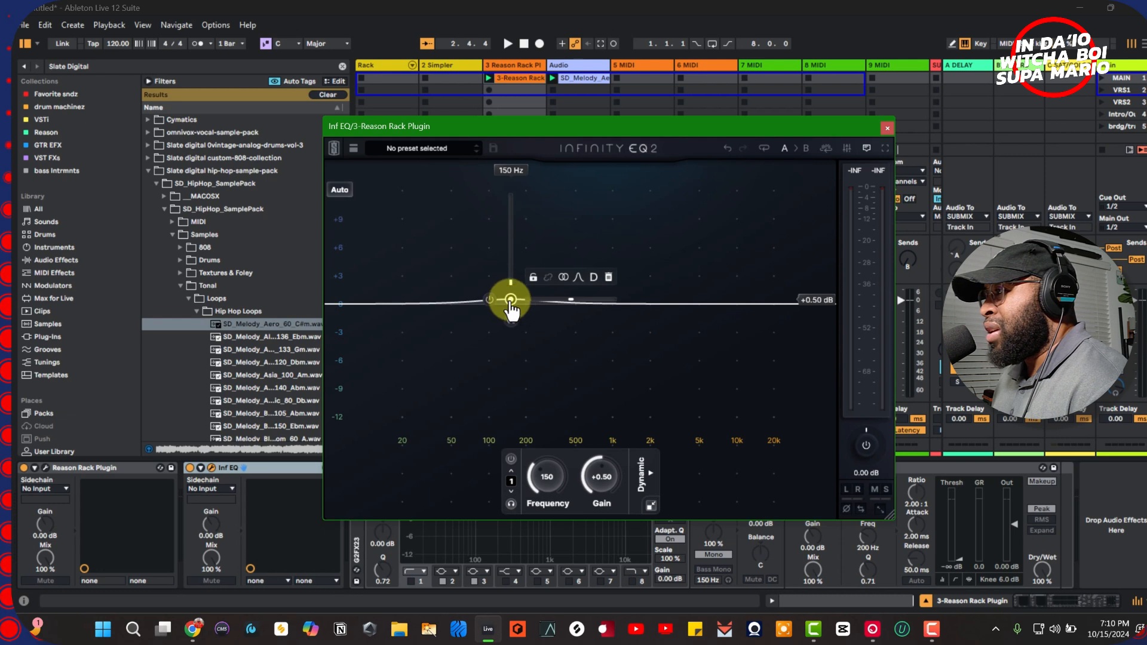
drag(514, 305, 517, 194)
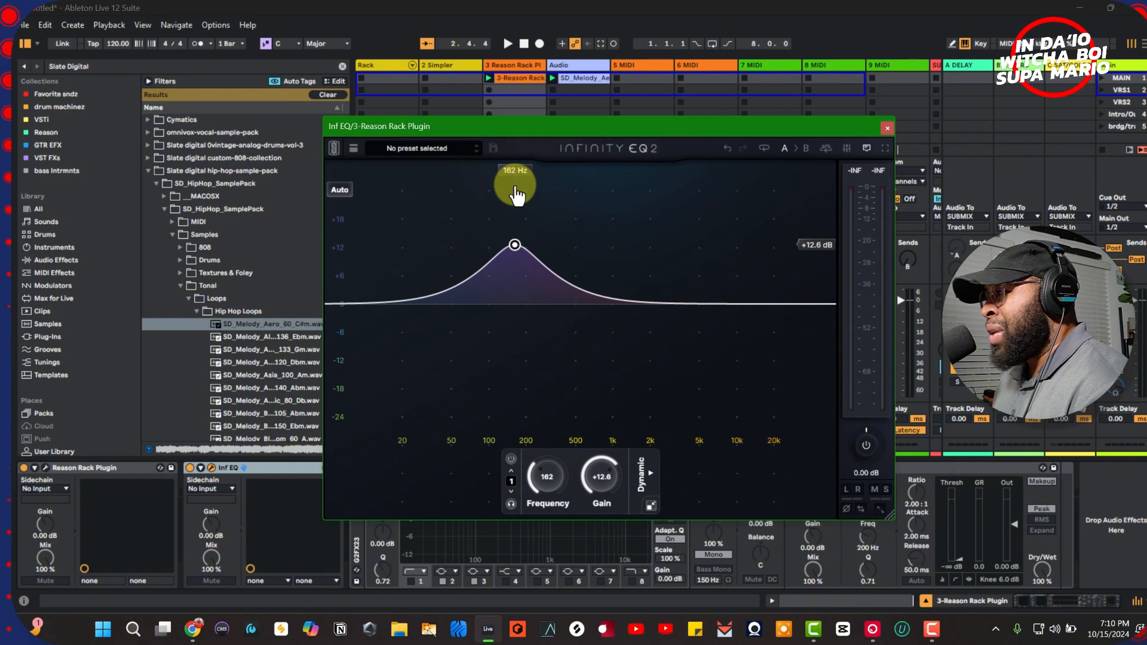
Raise the band's gain in stages to about +25 dB, and bring it back to 0 dB at about 141 Hz.
drag(517, 194, 512, 154)
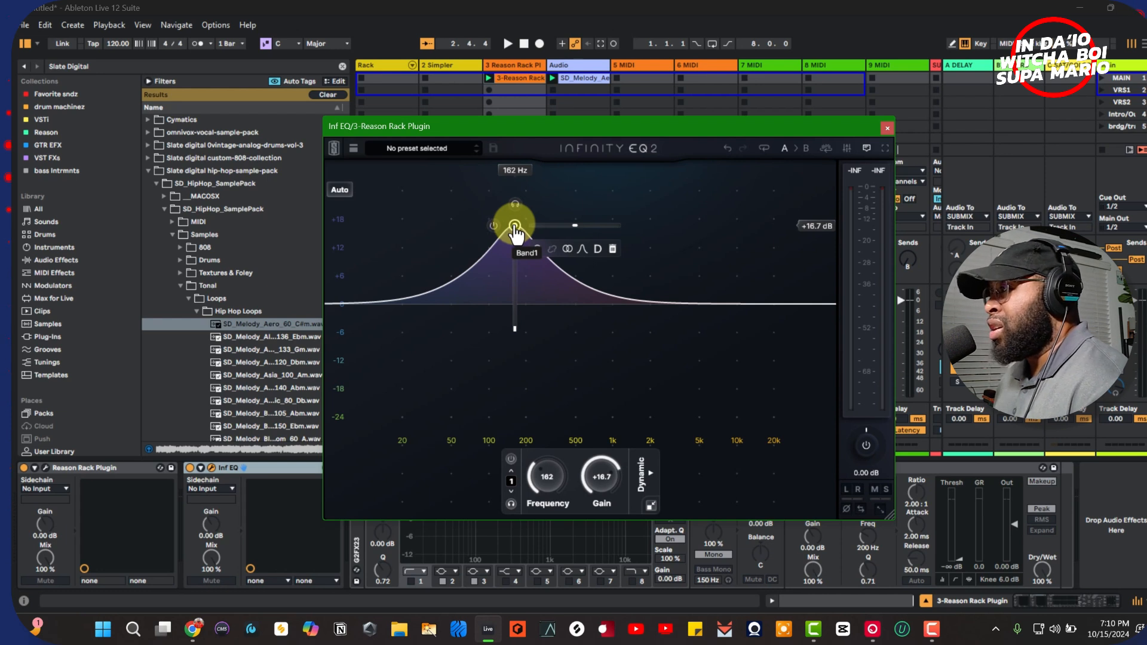
drag(514, 226, 515, 197)
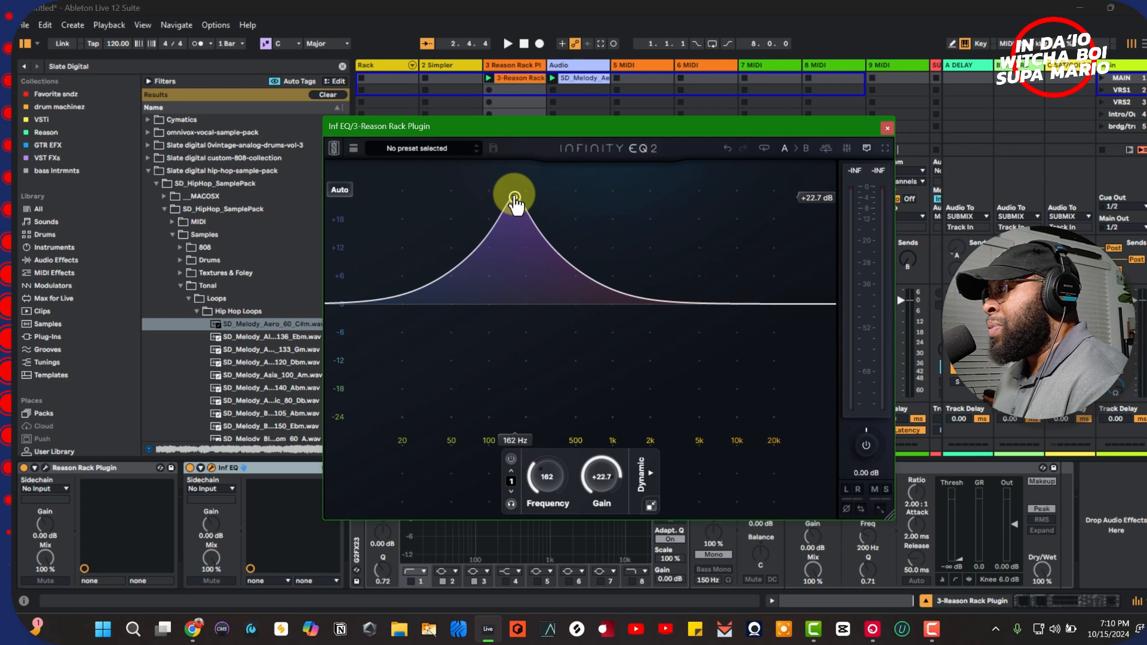
drag(514, 197, 515, 189)
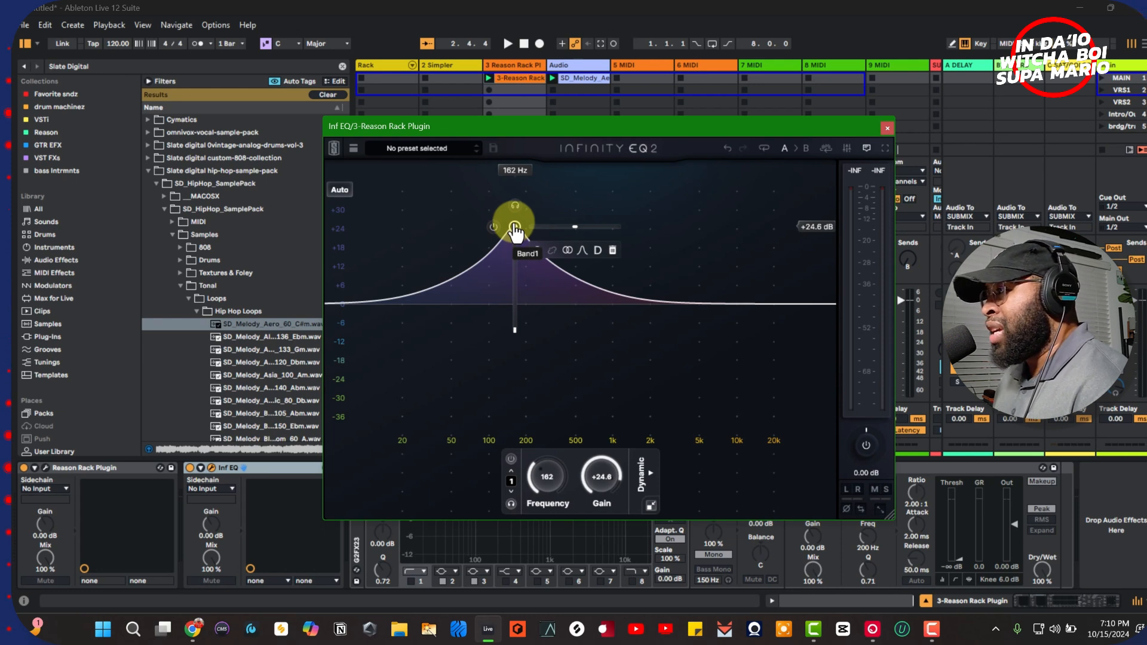
drag(514, 232, 507, 289)
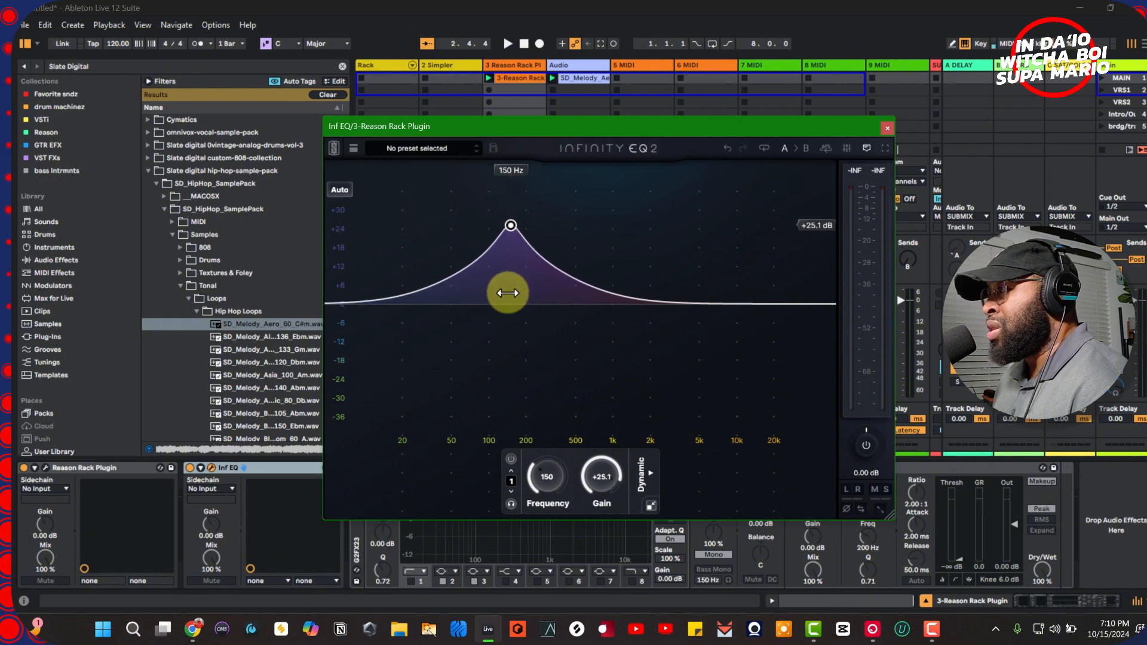
drag(508, 226, 508, 304)
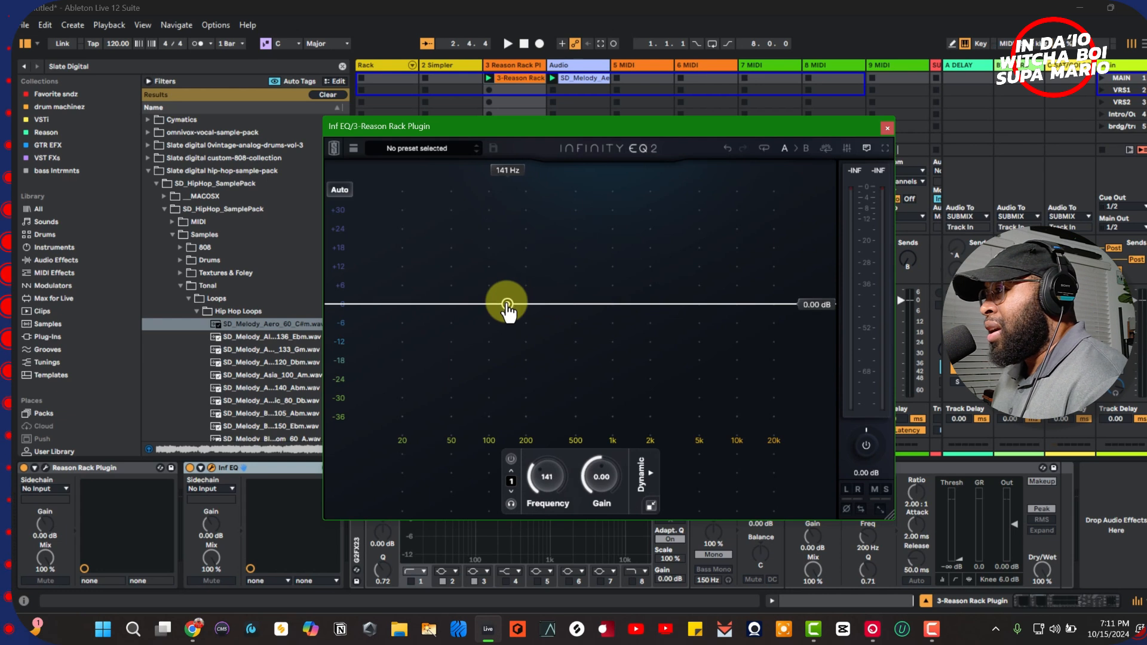
Fix the display range at 24dB and boost the band to about +33.7 dB at about 168 Hz.
click(343, 188)
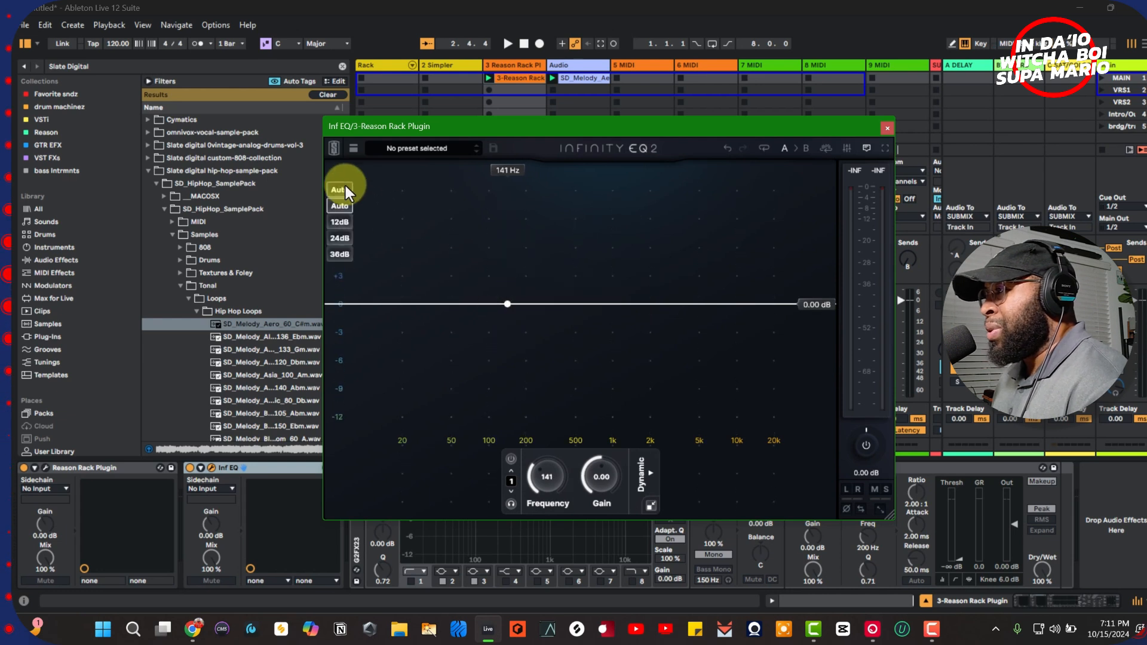
click(347, 240)
drag(508, 304, 521, 151)
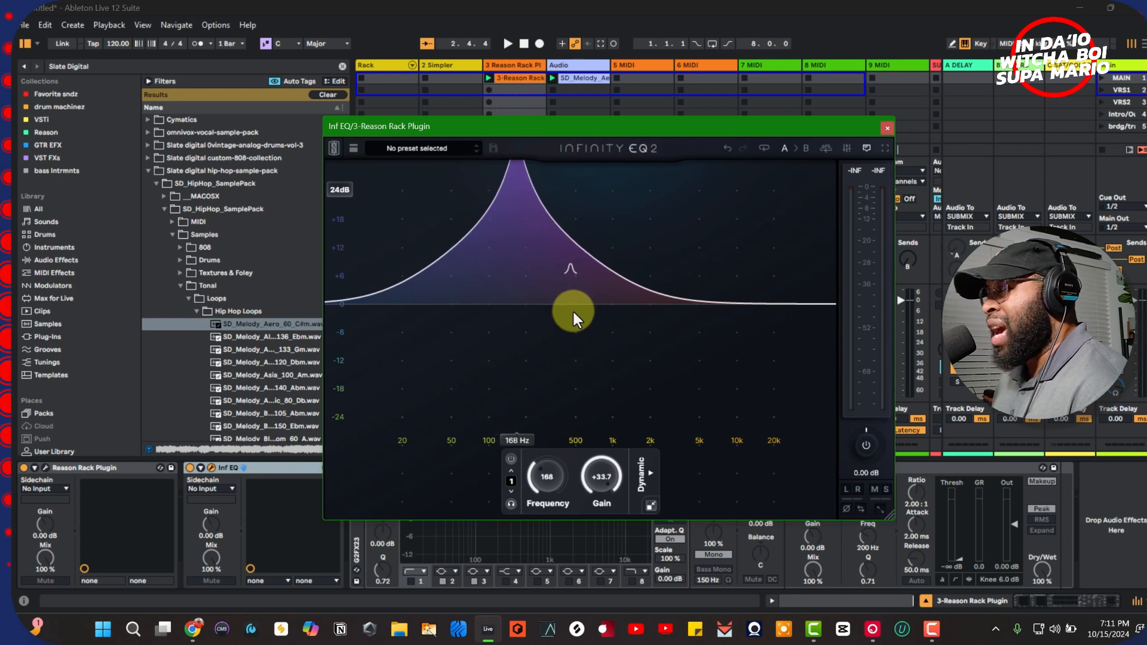
Add a second band at about 211 Hz with about +3.1 dB gain and delete it.
click(529, 289)
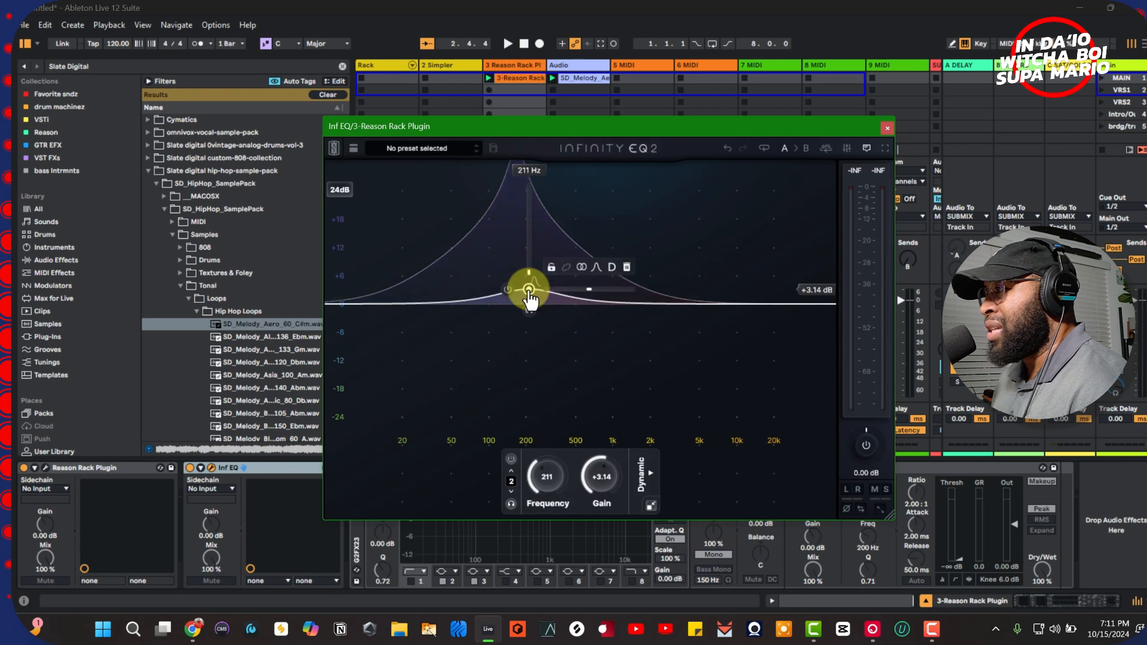
right_click(508, 246)
click(473, 258)
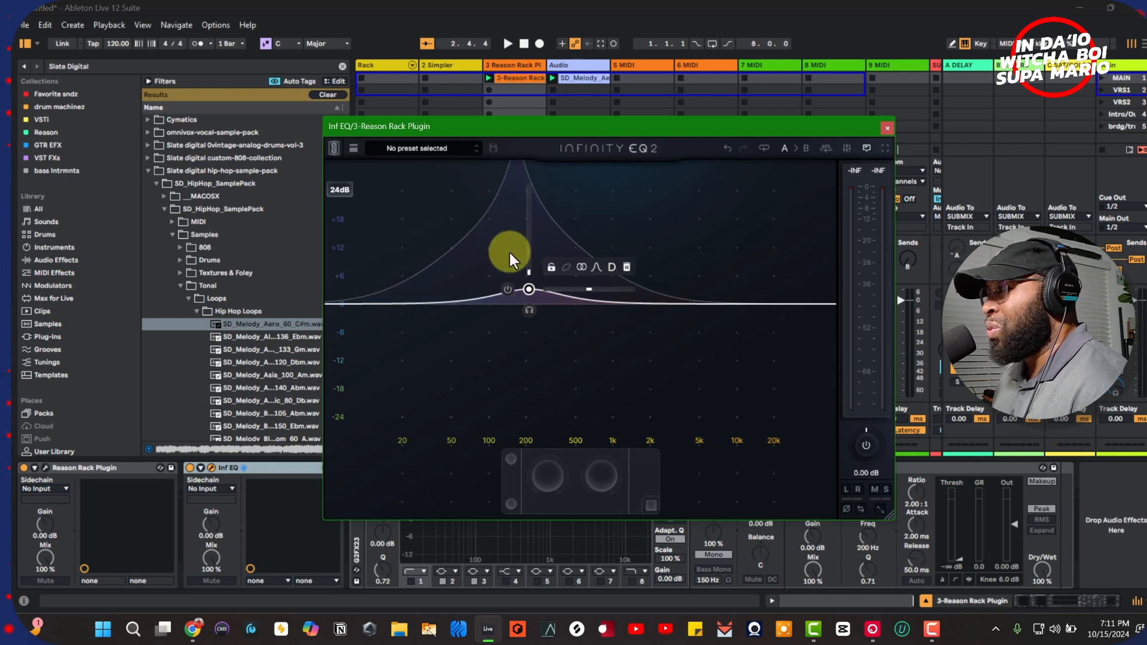
click(628, 266)
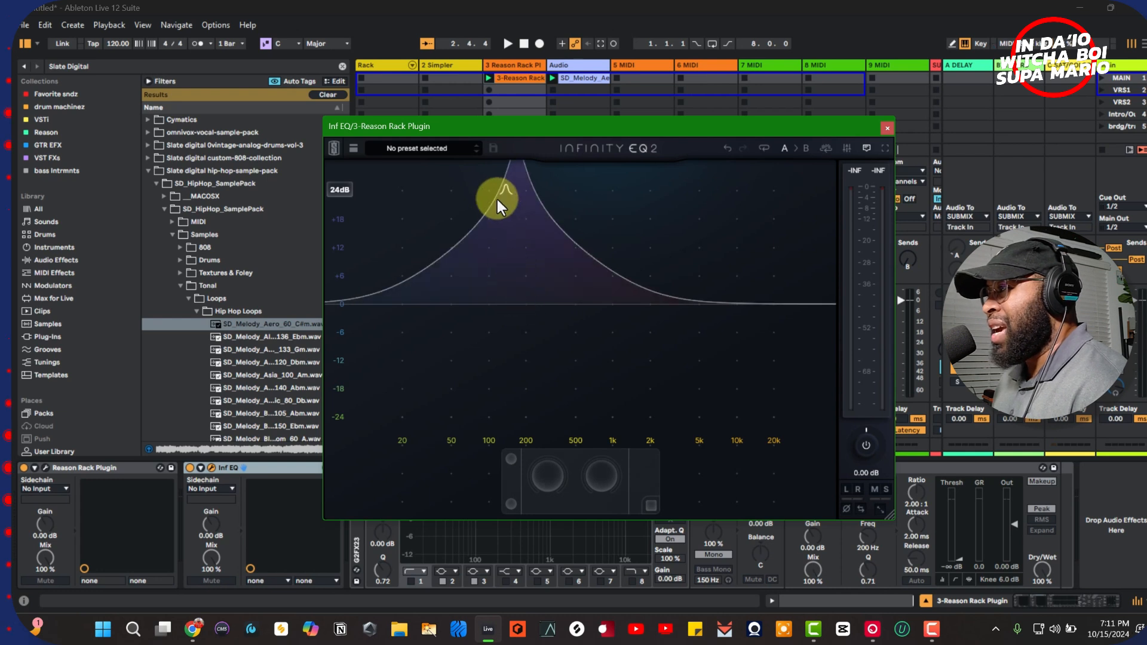
drag(497, 199, 600, 246)
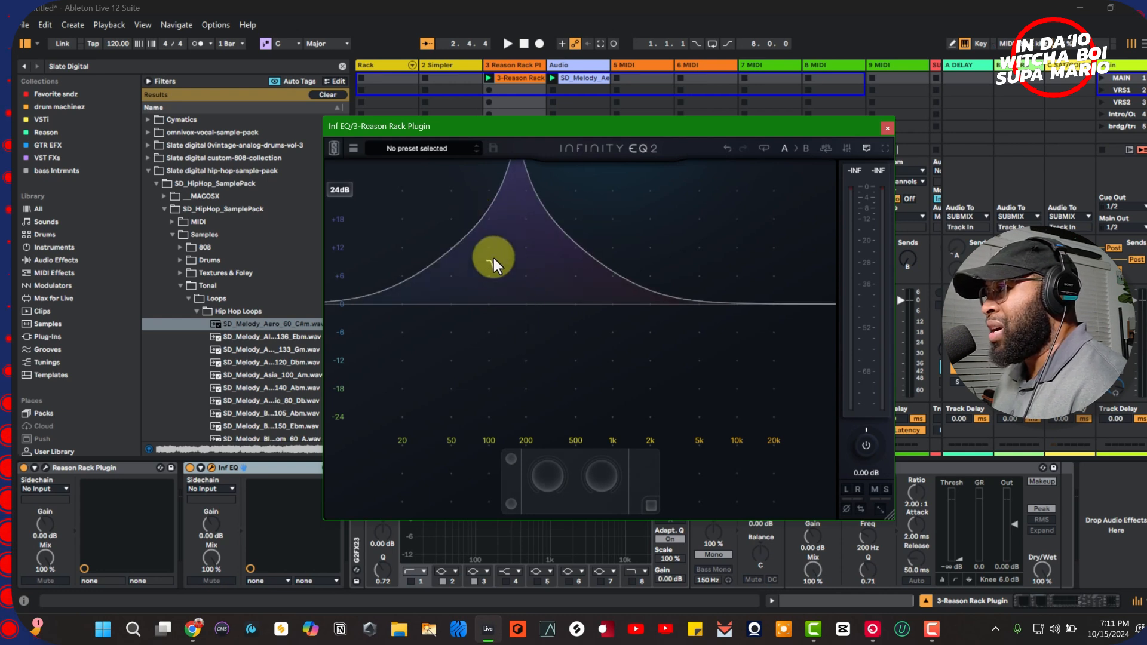
Set the display range to 36dB and lower the band to about +1.4 dB at about 186 Hz.
click(334, 189)
click(342, 255)
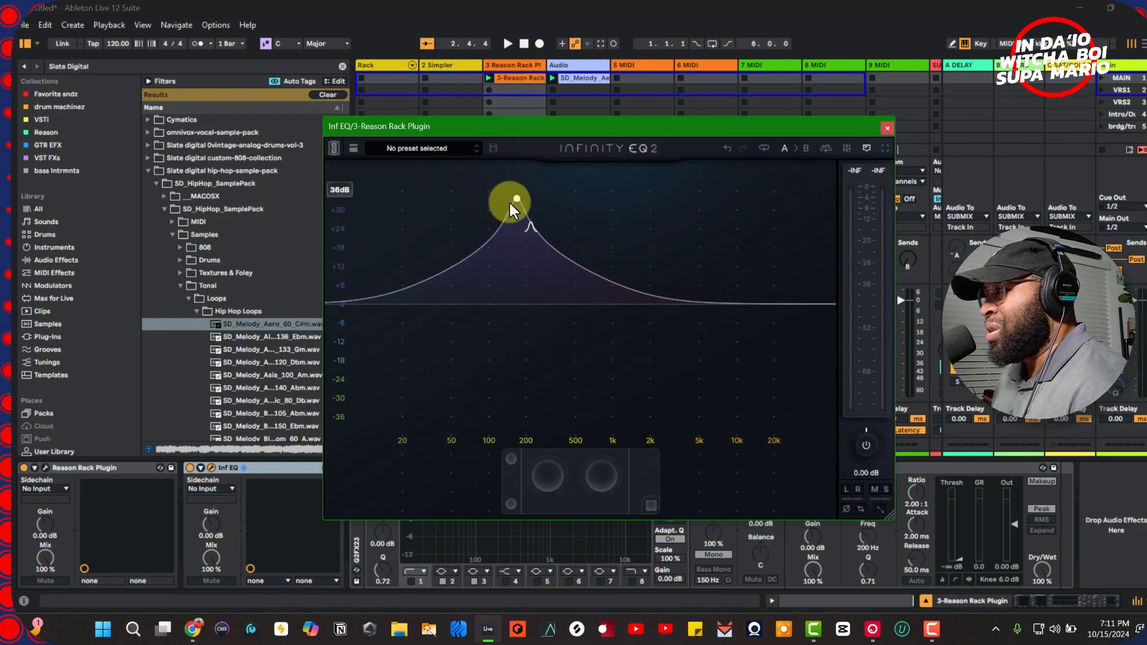
drag(517, 204, 523, 300)
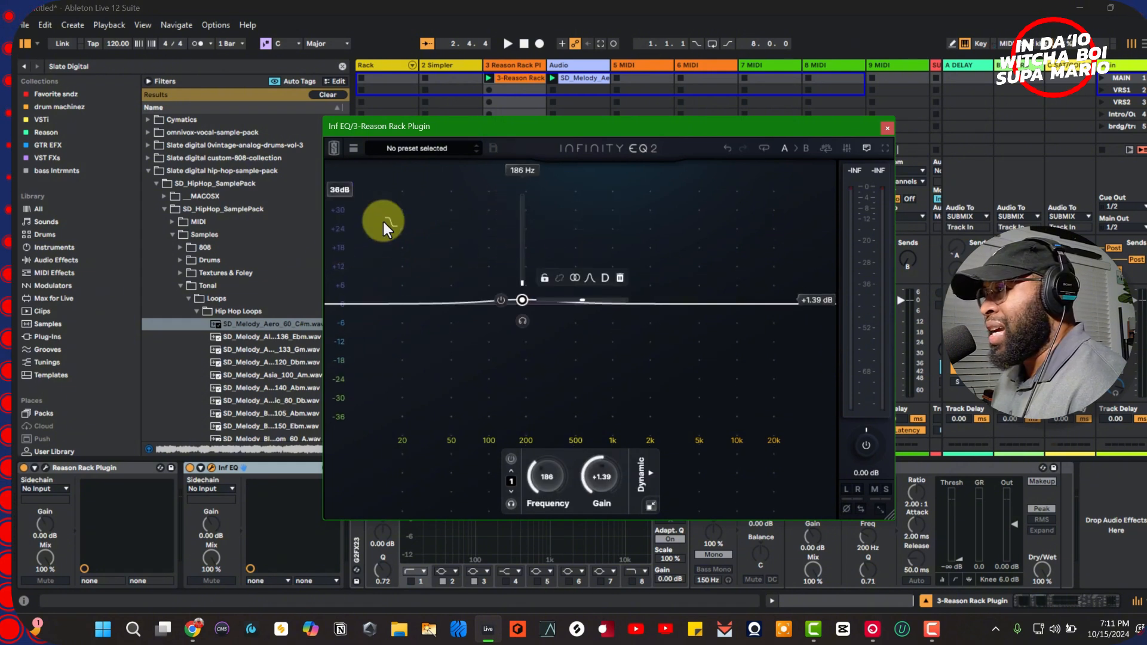
Switch the display range to Auto, sweep the band's gain up, and settle it at about +4.3 dB and 150 Hz.
click(340, 189)
click(339, 207)
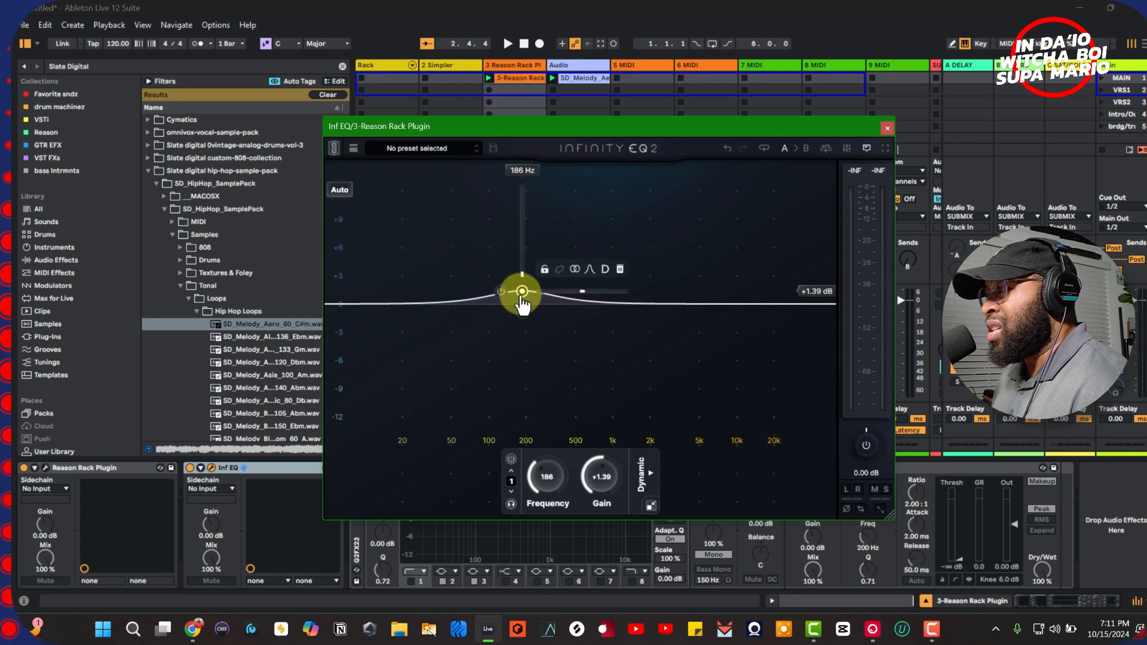
drag(522, 300, 524, 169)
drag(525, 223, 511, 264)
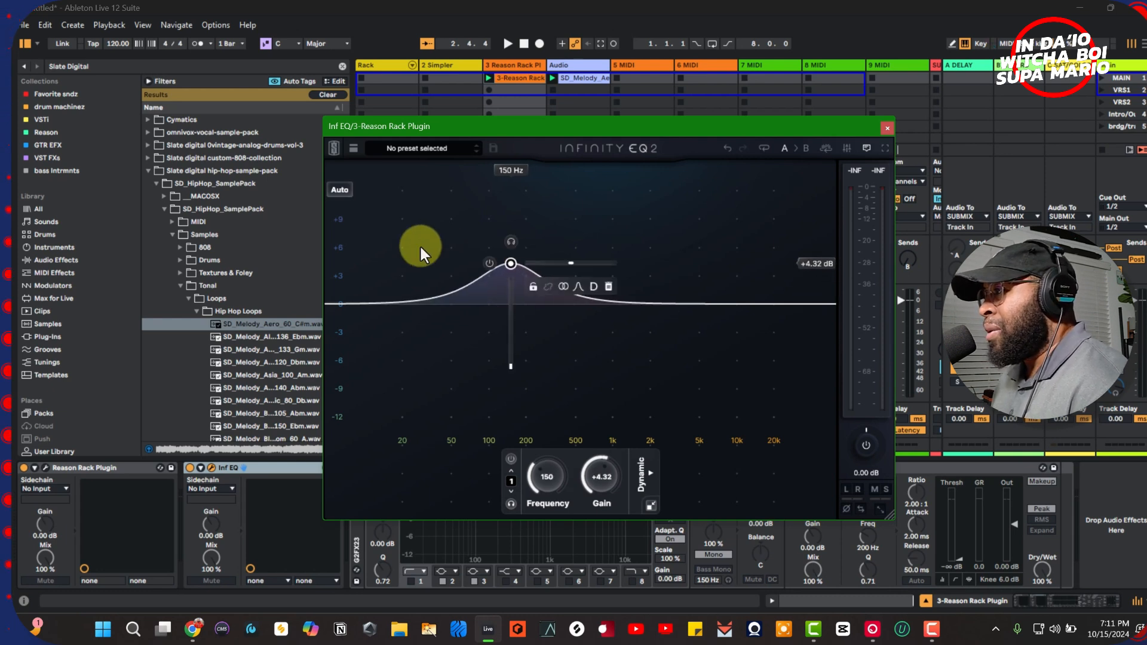
Set the display range to 36dB and cut the band to about -2.6 dB at about 152 Hz.
click(339, 189)
click(346, 278)
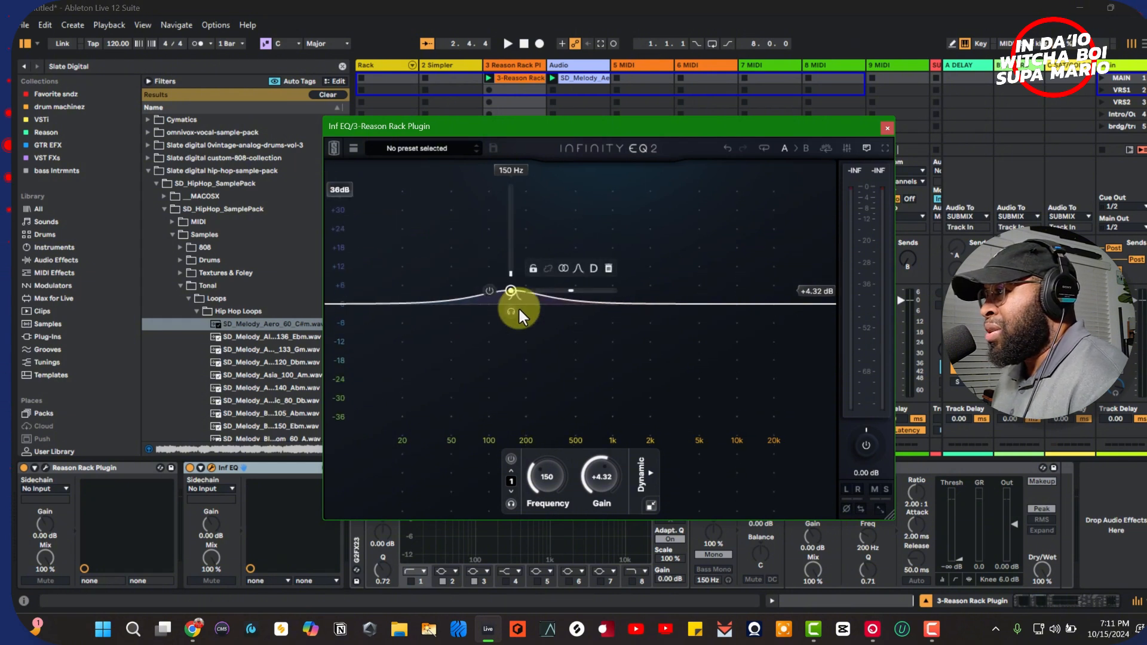
drag(512, 300, 512, 312)
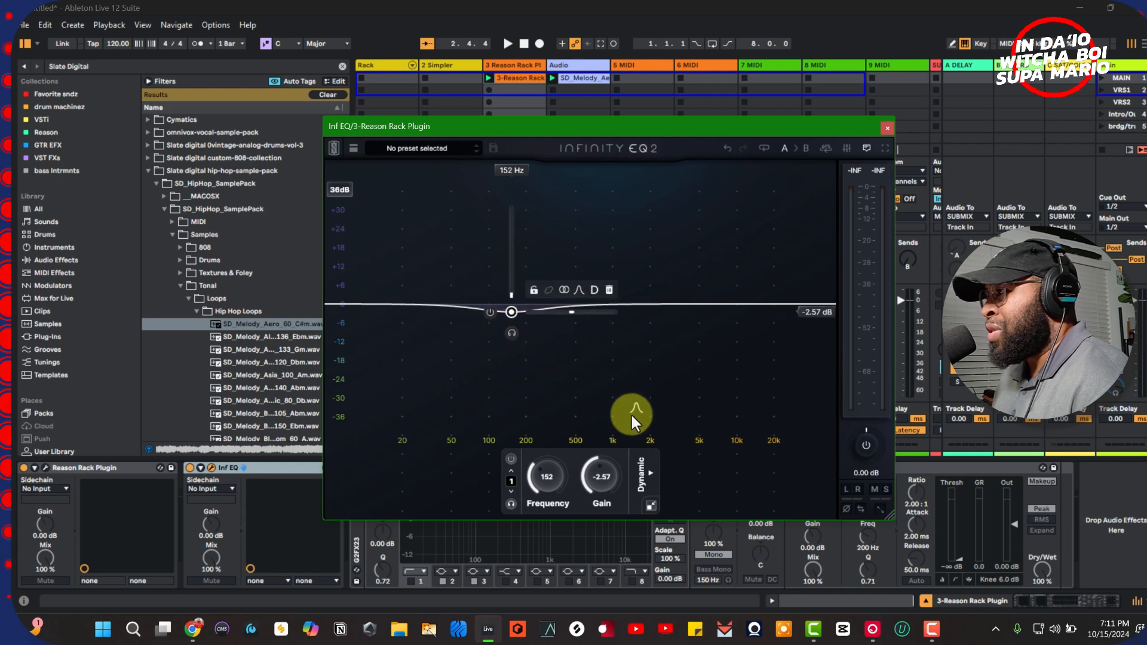
Return the display range to Auto and delete the remaining EQ band.
click(333, 191)
click(346, 203)
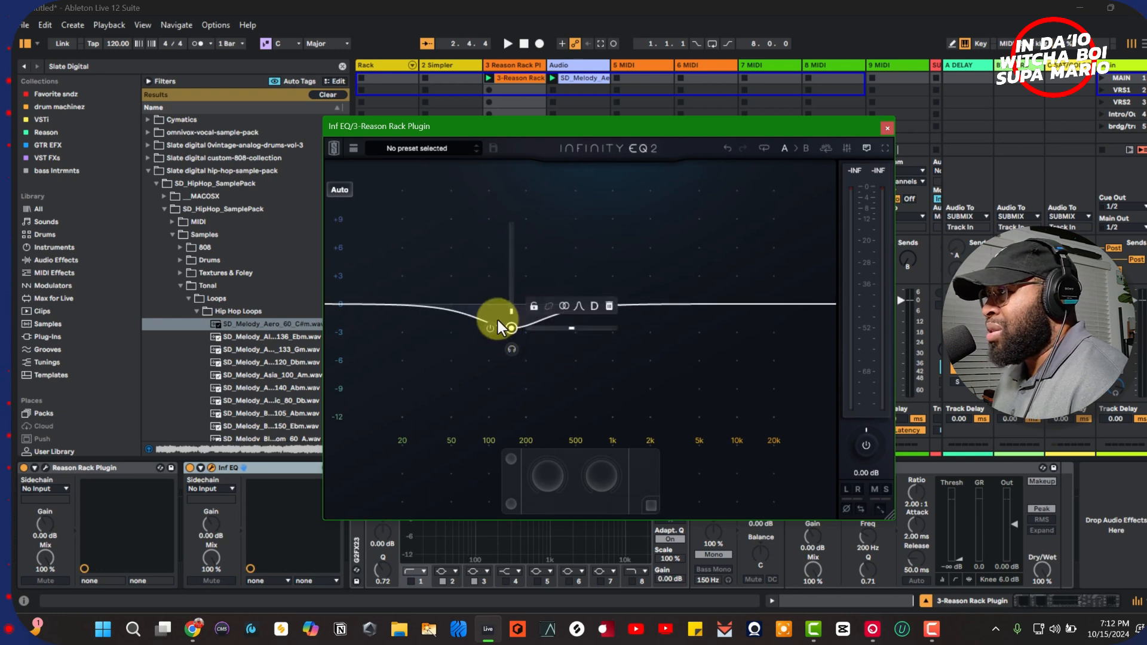
click(609, 306)
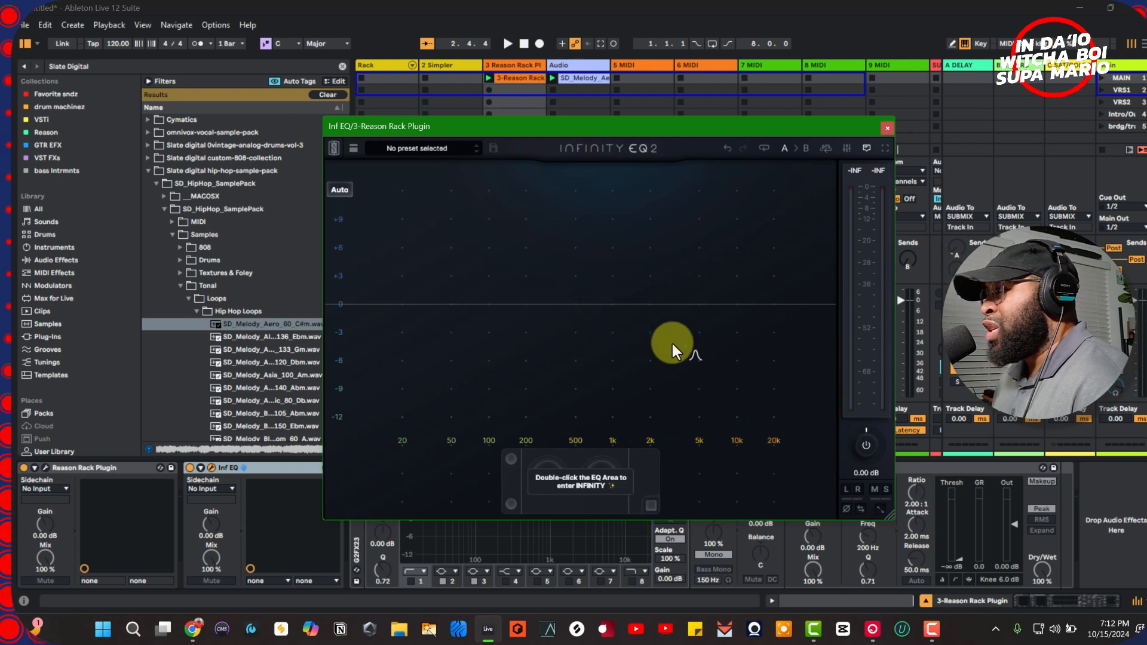
Add a new band near 500 Hz and move it around the graph to about 352 Hz at about +6.1 dB.
double_click(572, 301)
drag(572, 301, 564, 273)
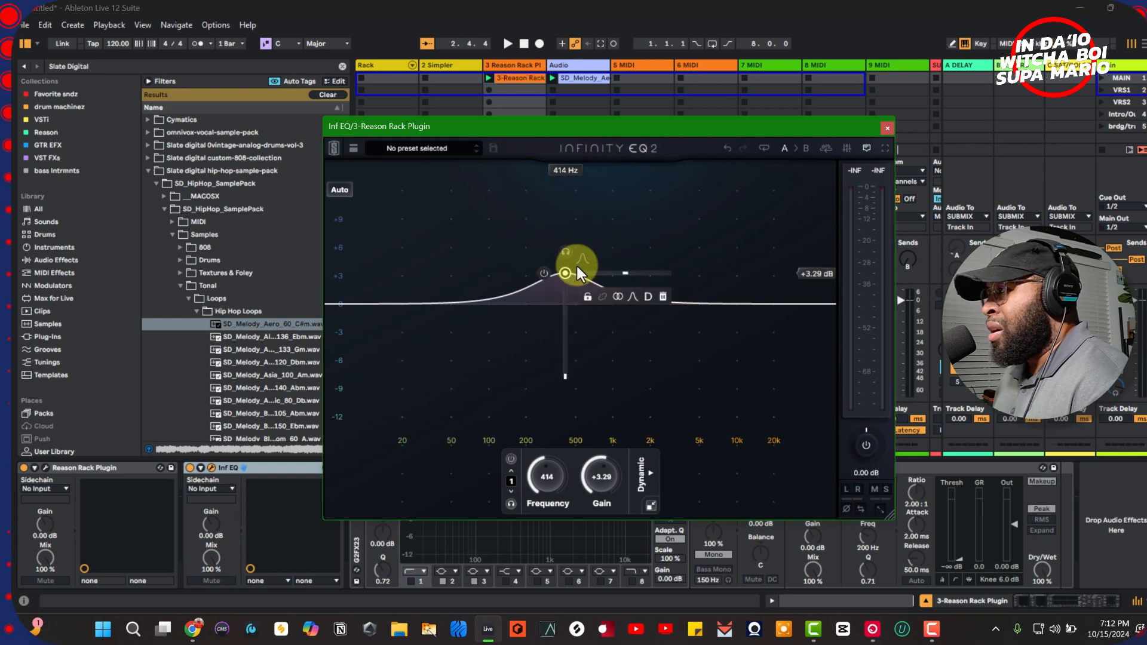
drag(565, 273, 538, 263)
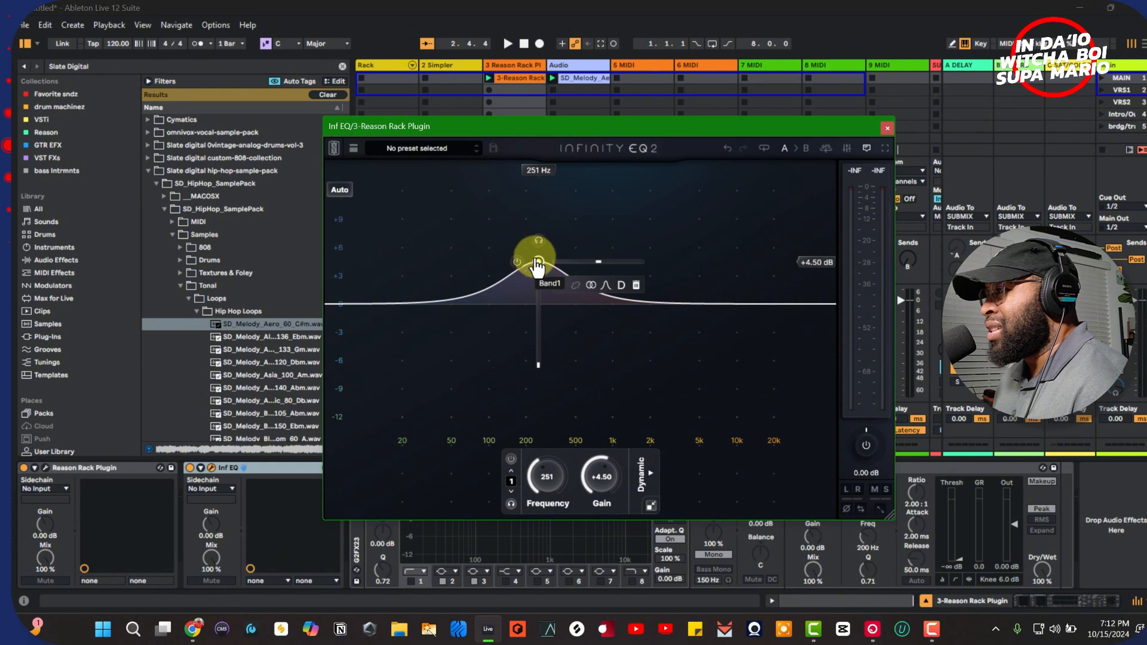
drag(537, 270, 557, 247)
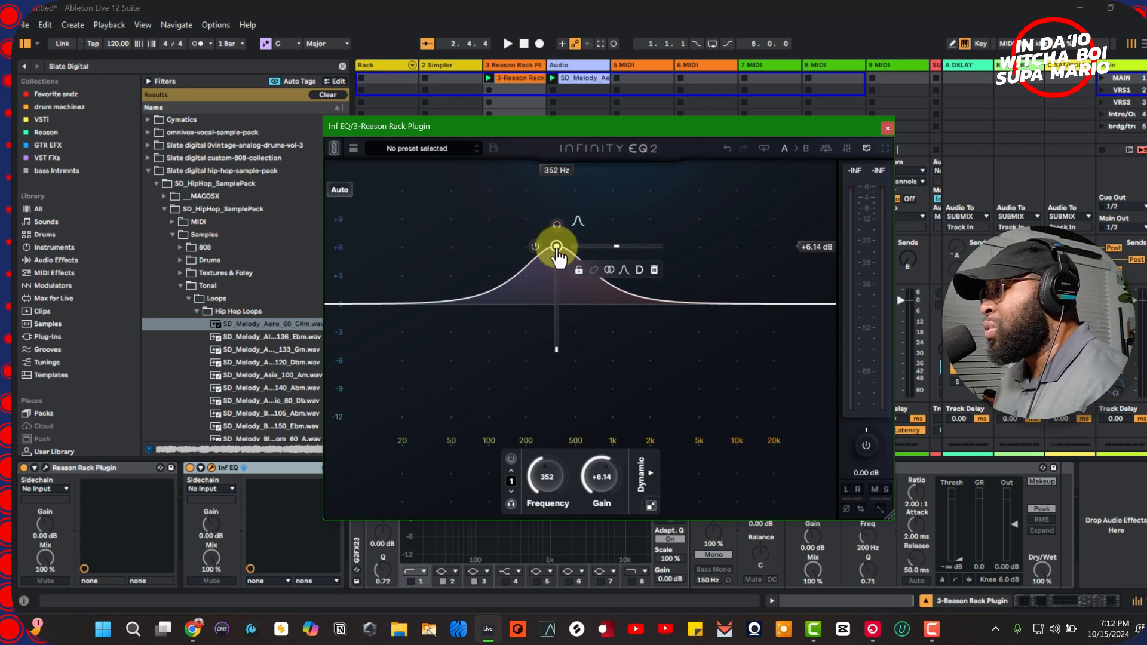
Lower the band to 0 dB at about 463 Hz and delete it.
drag(562, 244, 555, 278)
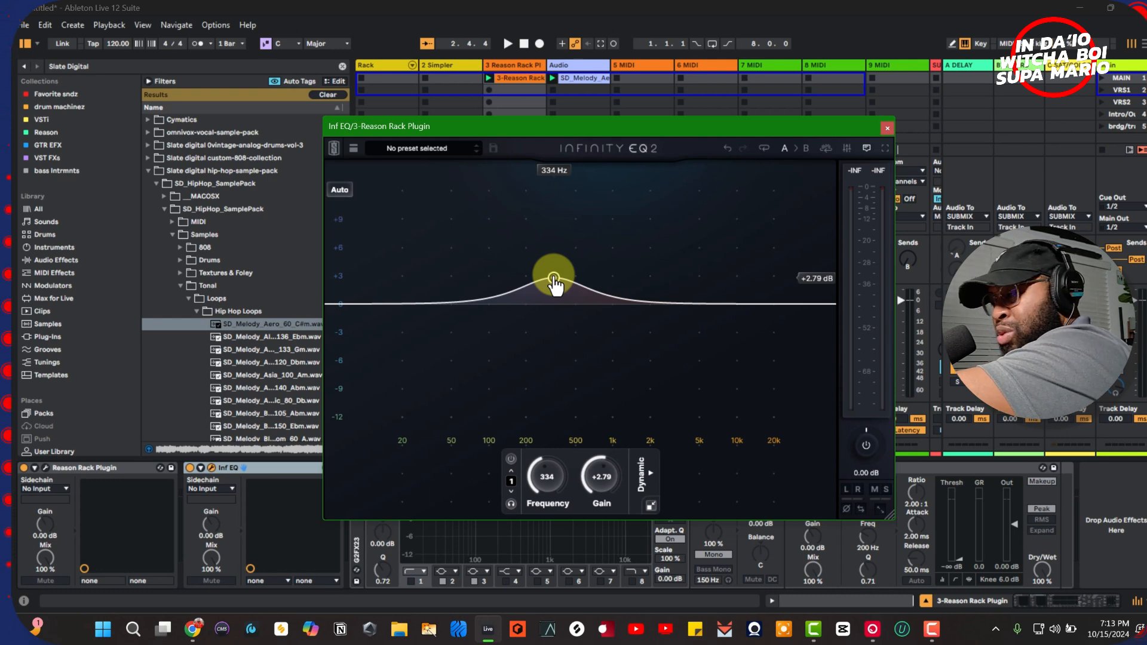
drag(554, 282, 571, 305)
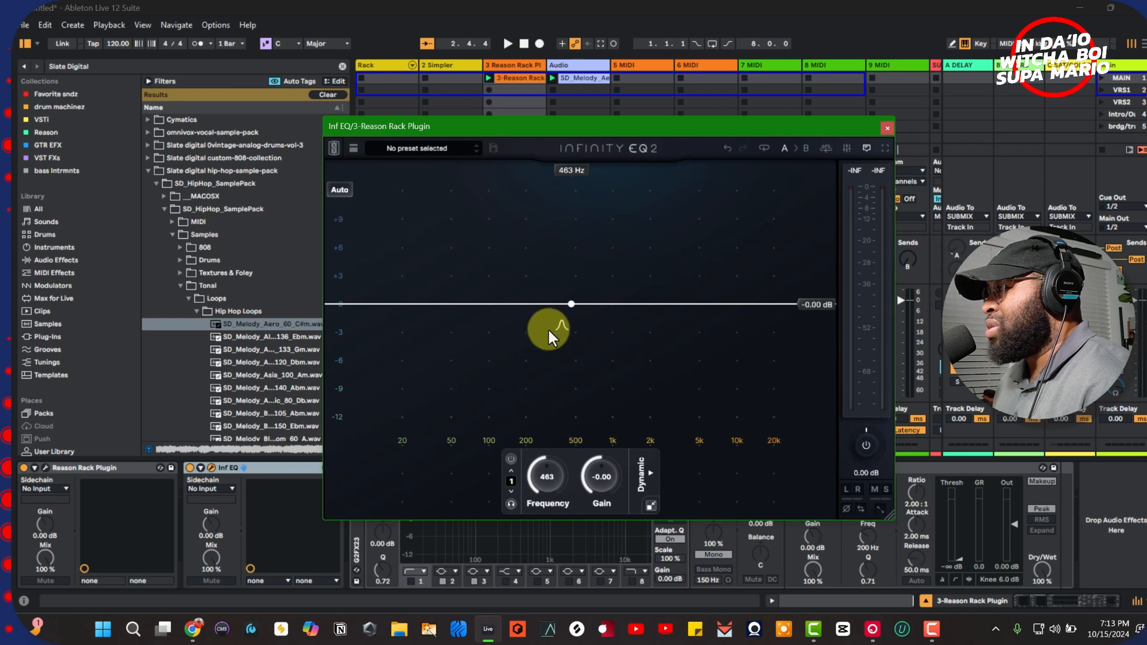
mouse_move(572, 307)
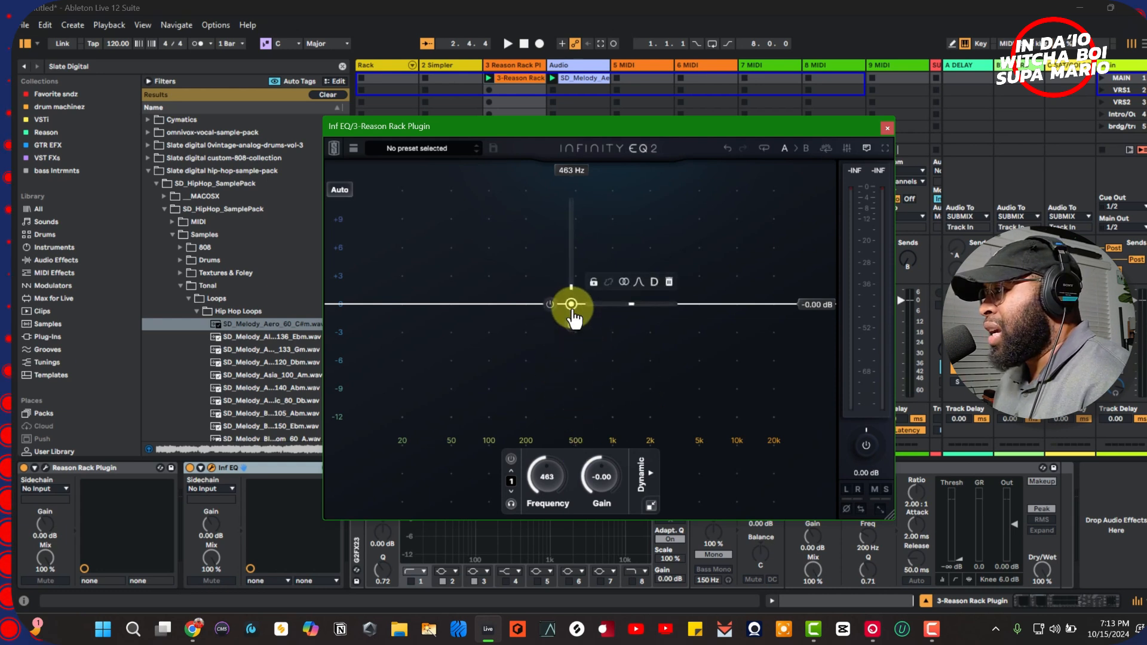
click(669, 283)
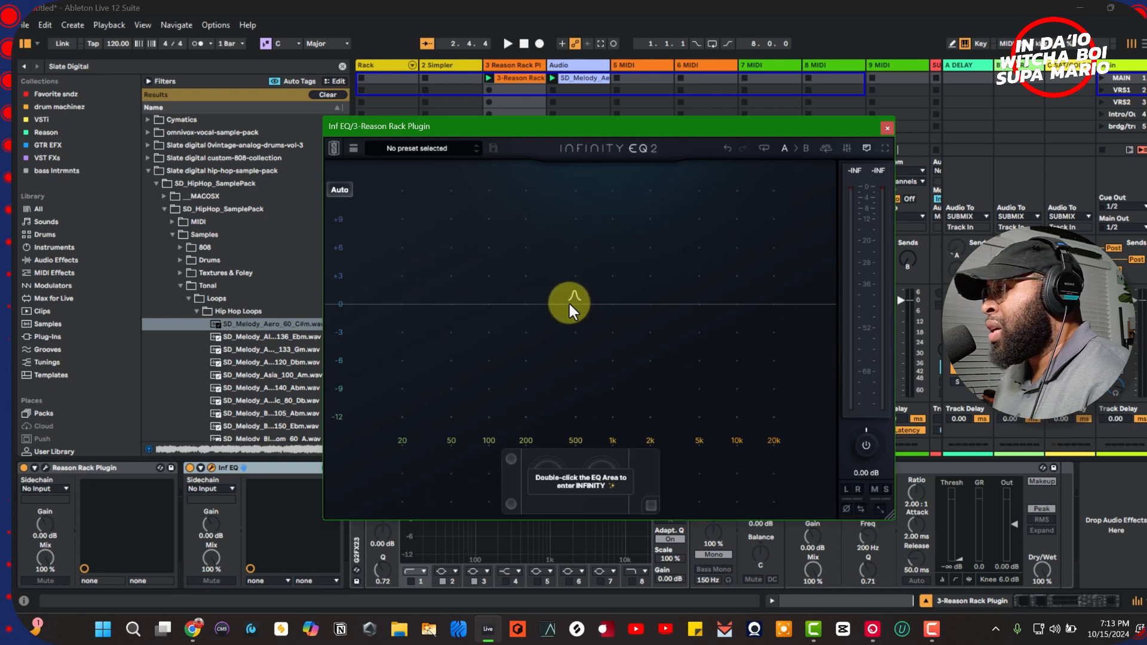
Add a new EQ band at about 446 Hz on the 0 dB line.
double_click(568, 301)
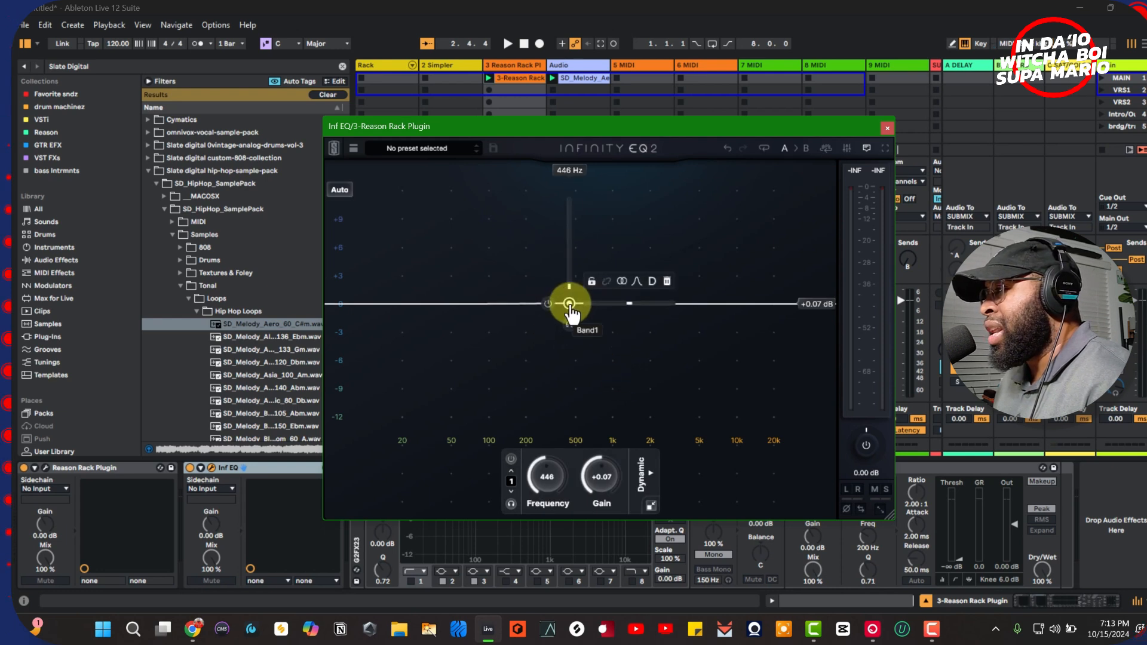
Set the band to 0 dB at 440 Hz, and solo it temporarily with Listen while lowering its frequency to 173 Hz.
mouse_move(570, 308)
mouse_down()
mouse_move(558, 292)
mouse_move(404, 281)
mouse_move(601, 239)
mouse_move(767, 284)
mouse_move(681, 315)
mouse_move(478, 296)
mouse_move(610, 244)
mouse_move(653, 241)
mouse_move(627, 375)
mouse_move(548, 295)
mouse_move(547, 313)
mouse_move(569, 304)
mouse_up()
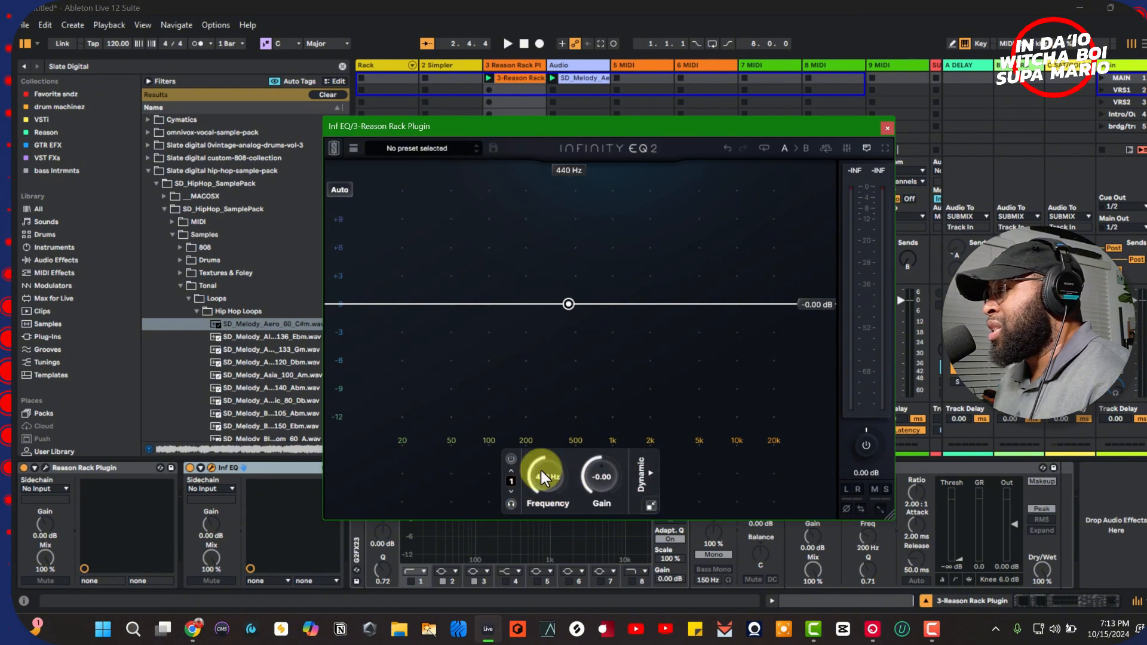
mouse_move(568, 303)
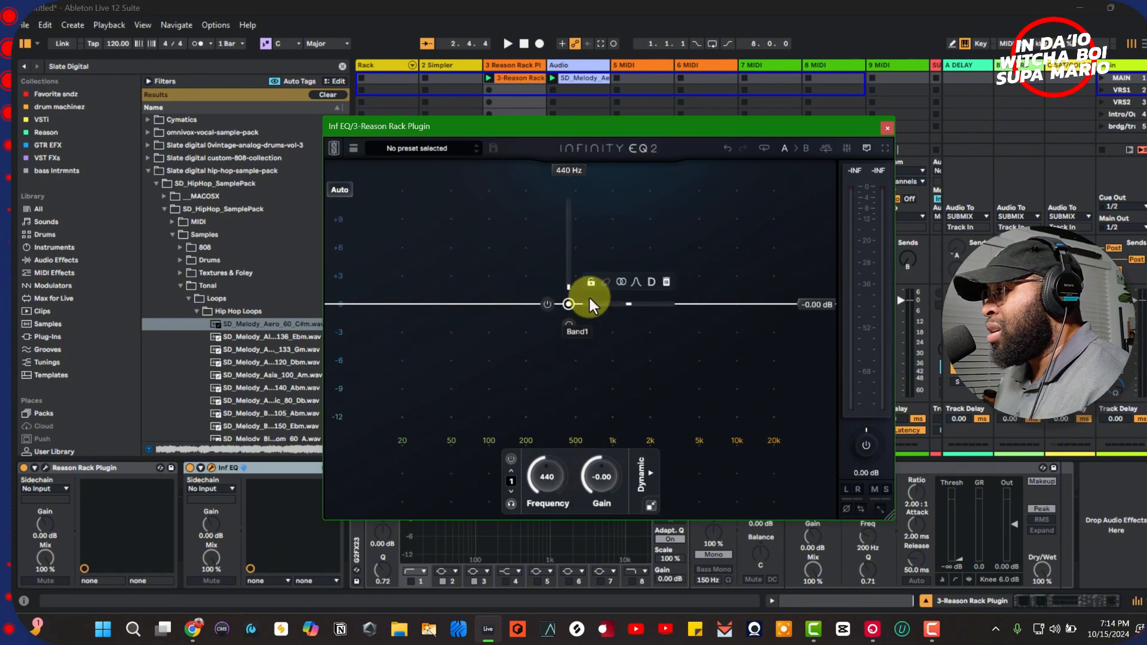
mouse_move(622, 276)
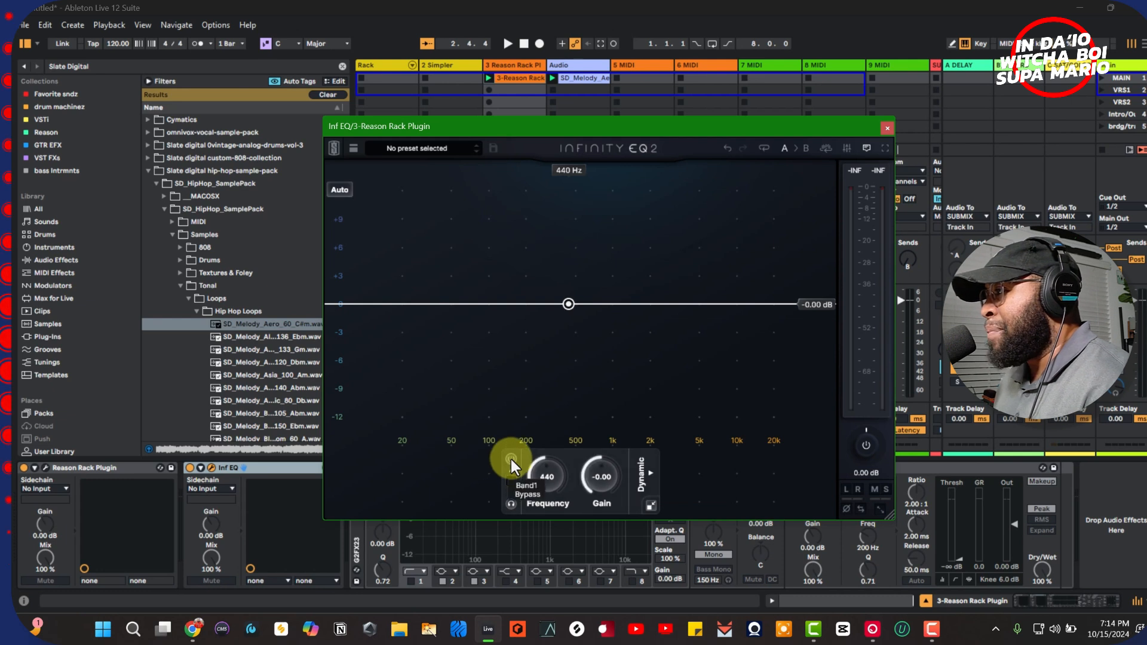
click(510, 504)
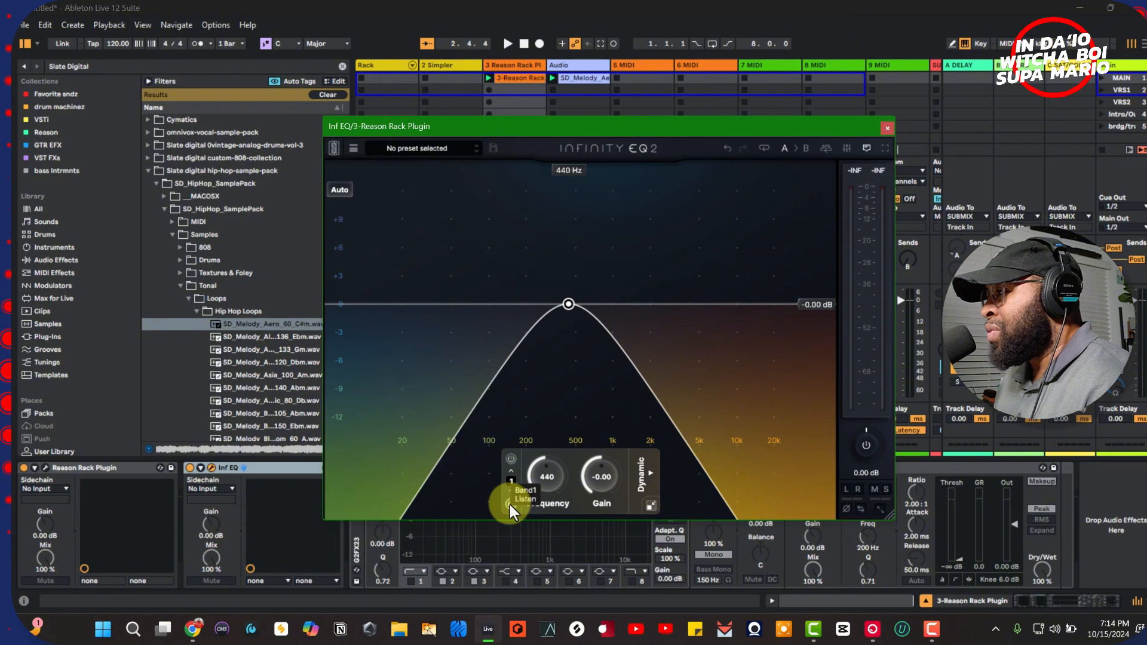
drag(552, 477, 518, 498)
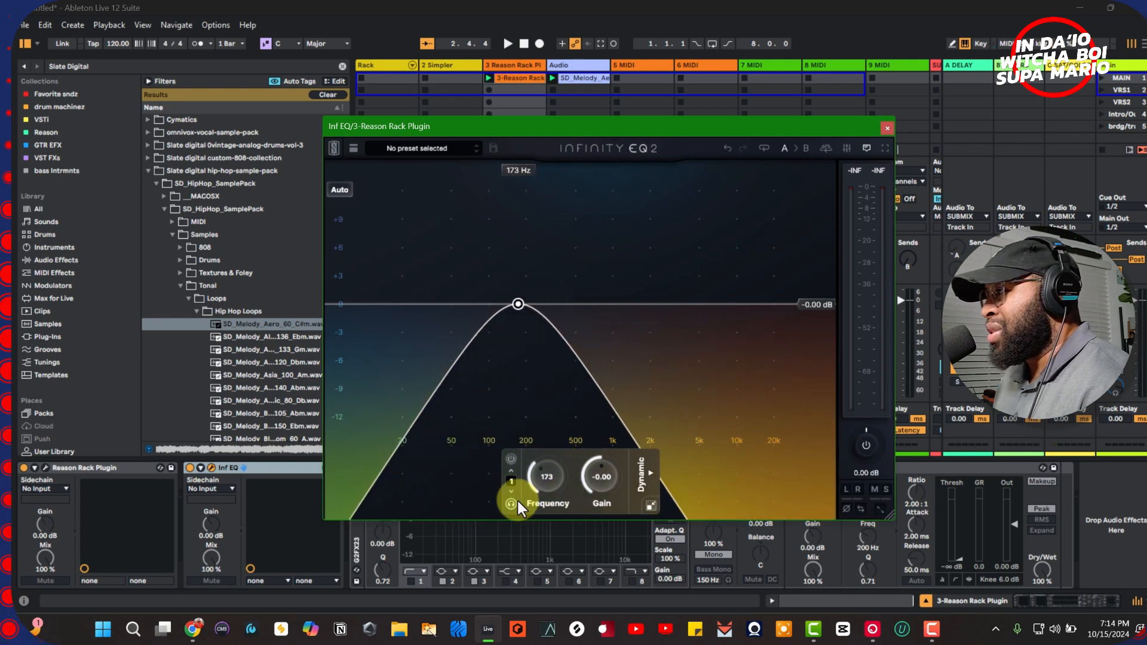
click(509, 502)
Add a second band at 792 Hz on the 0 dB line and step the band selector between both bands, ending on the first.
click(600, 304)
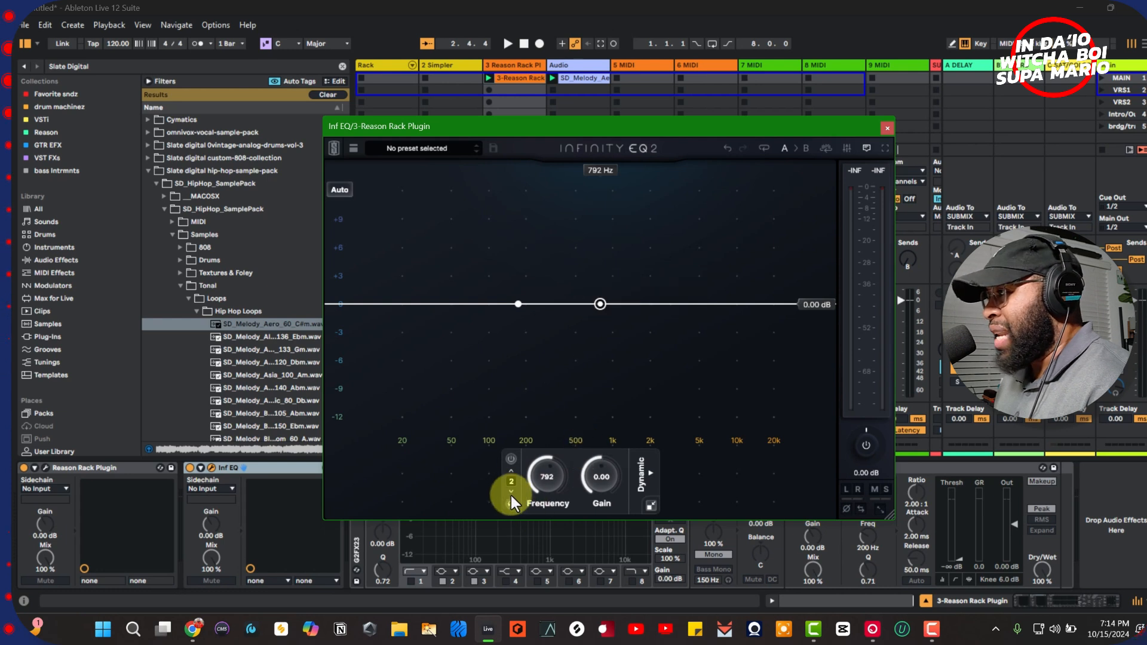
click(508, 490)
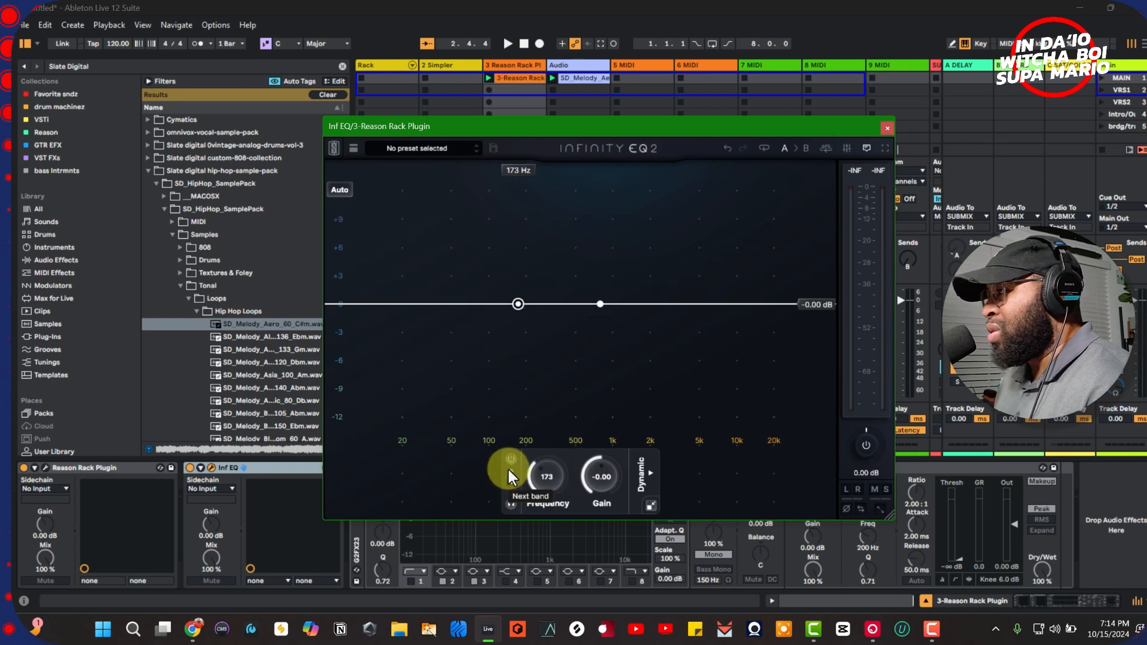
click(508, 469)
click(511, 494)
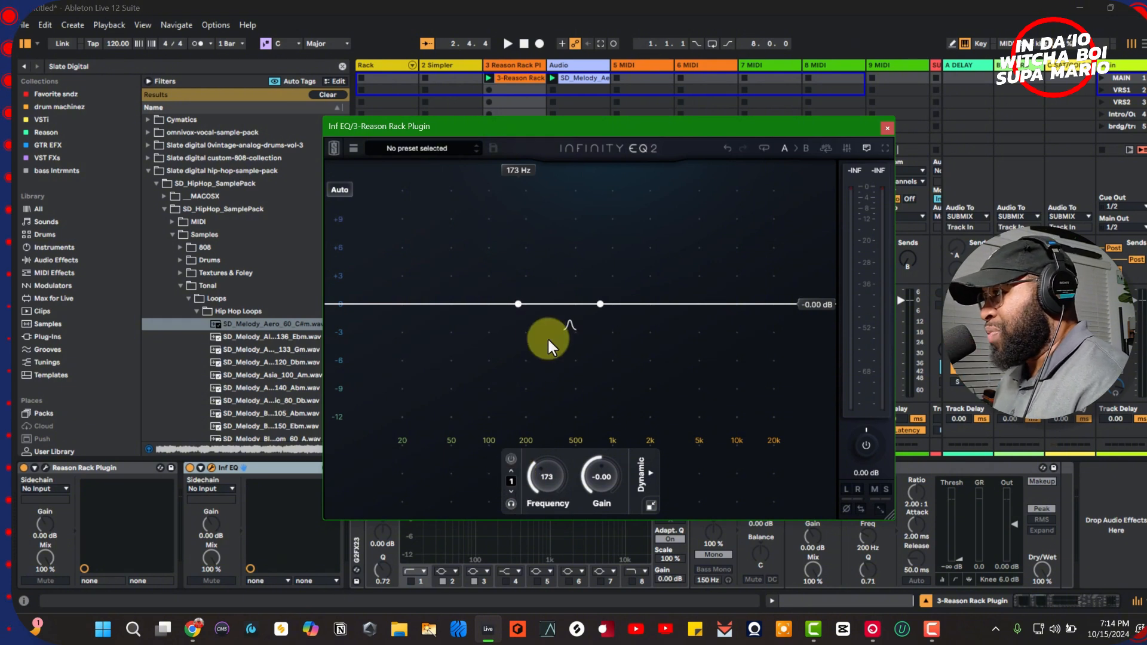
Boost the second band to about +6 dB above 2 kHz and move the first through a low cut to 166 Hz at +8.36 dB.
click(518, 304)
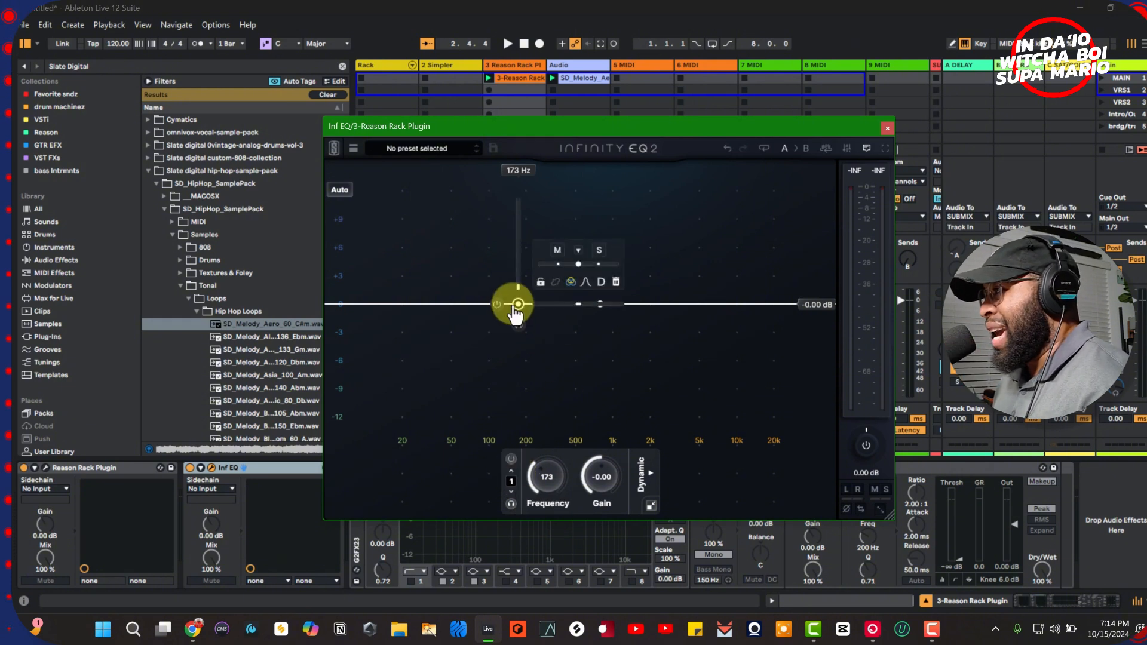
click(615, 323)
drag(598, 304, 678, 243)
drag(525, 304, 477, 359)
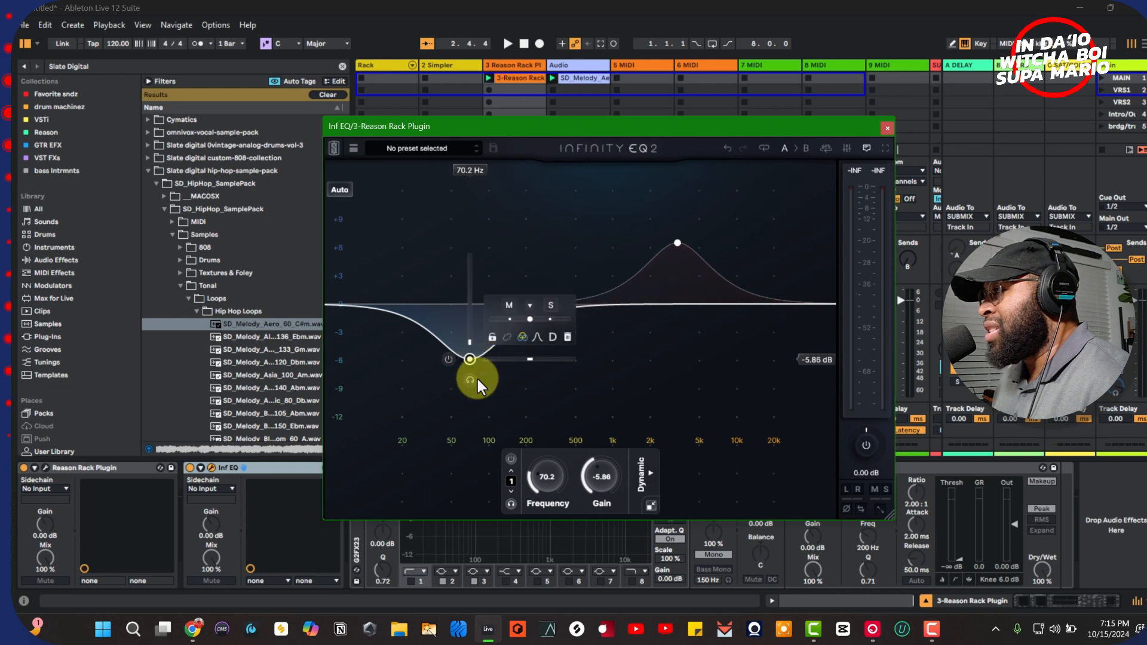
mouse_move(482, 370)
drag(479, 367, 502, 202)
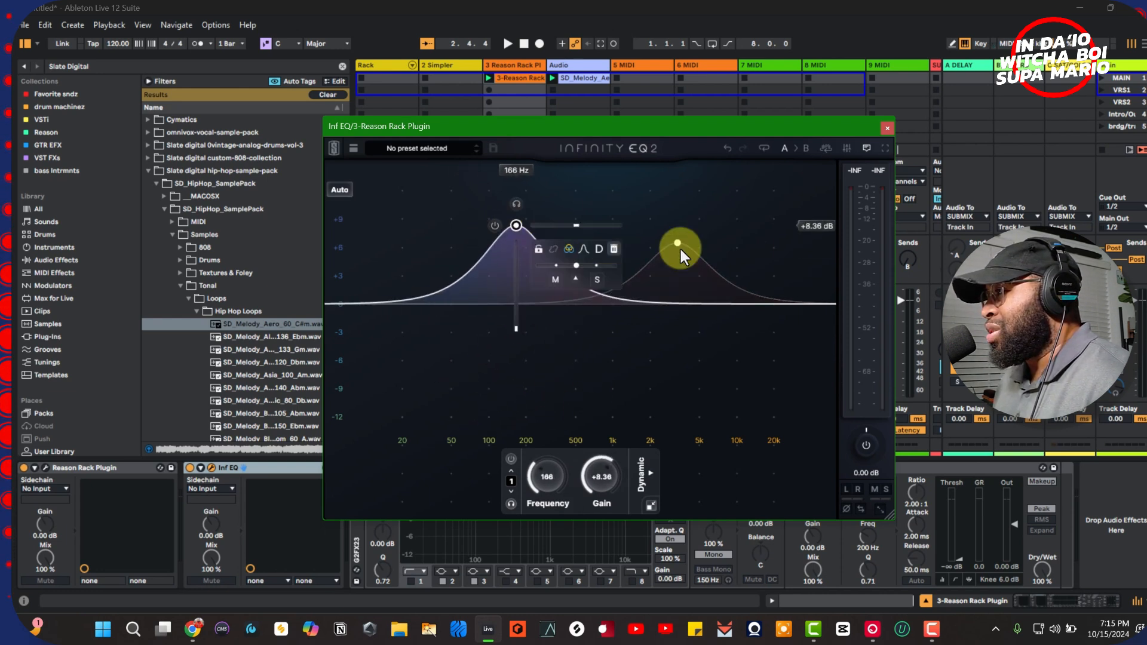
Lower the second band to +3.71 dB at 3.17 kHz and shift the first band's frequency to 160 Hz.
drag(679, 248, 664, 282)
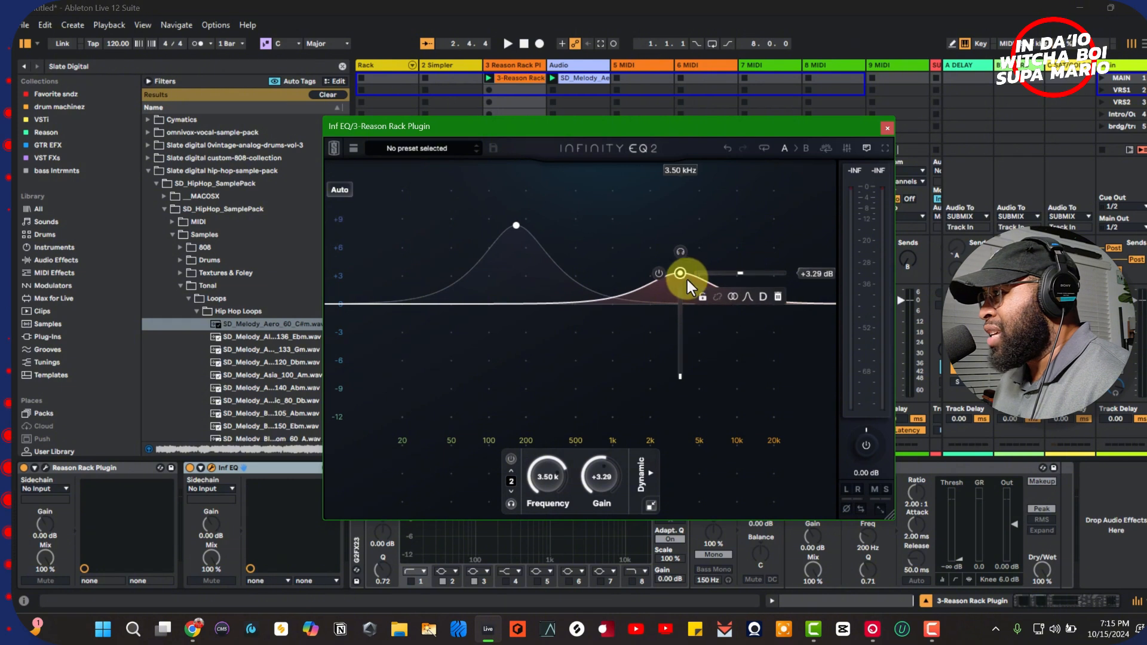
drag(684, 280, 676, 272)
click(518, 230)
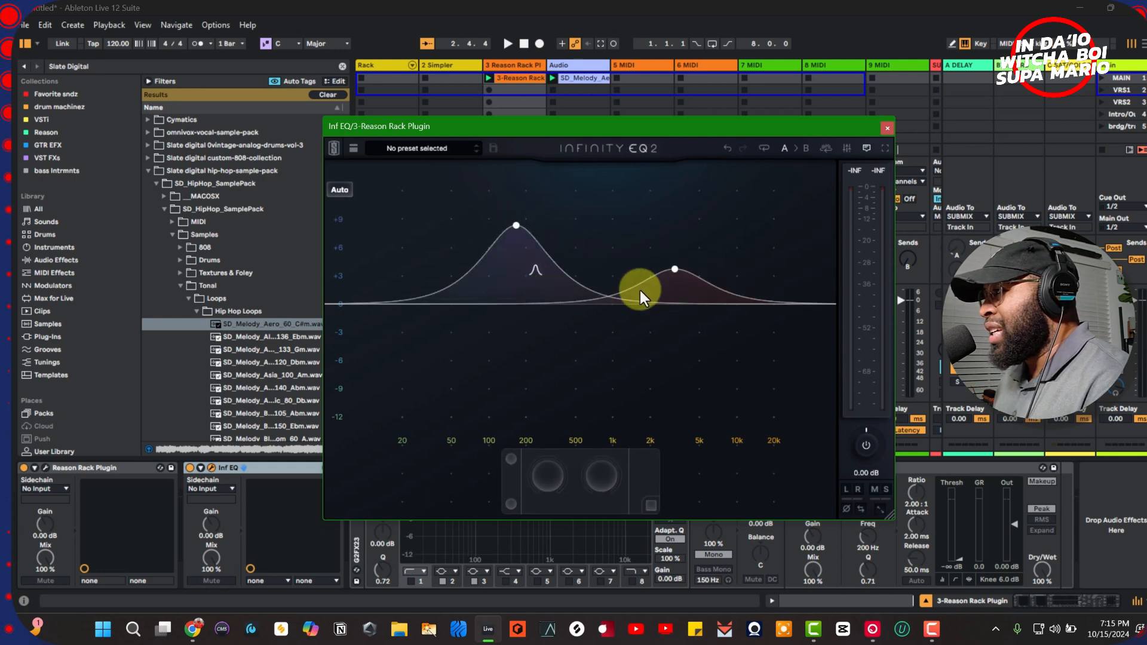
click(515, 258)
drag(516, 259, 514, 257)
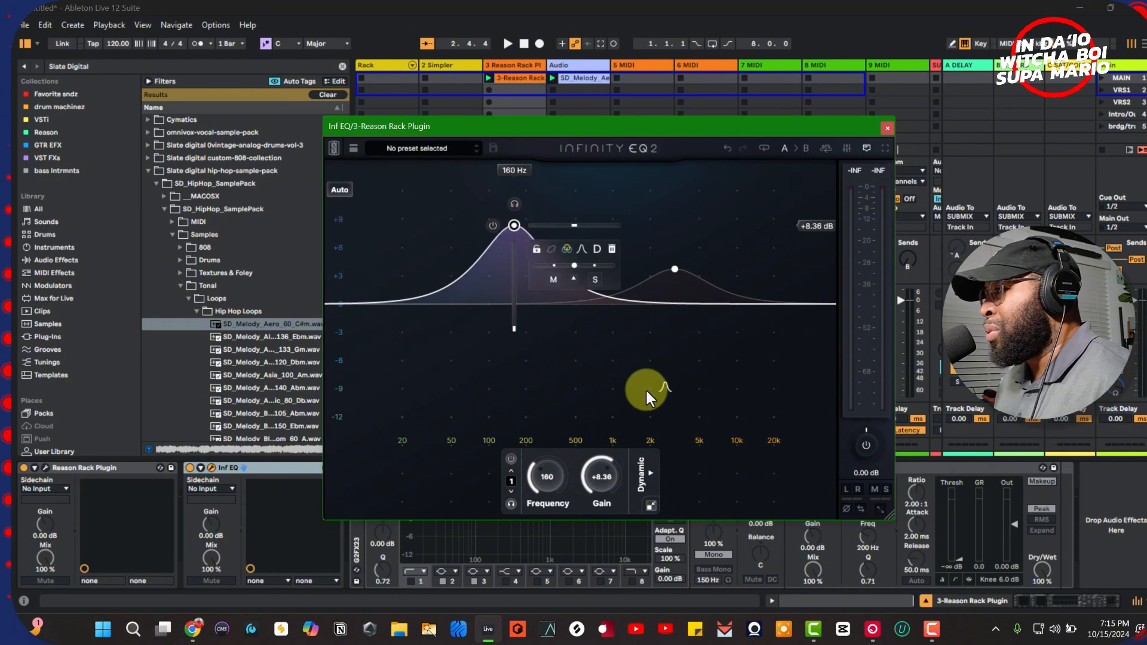
Step the band selector back and forth between the two EQ bands, ending on the first band.
mouse_move(672, 277)
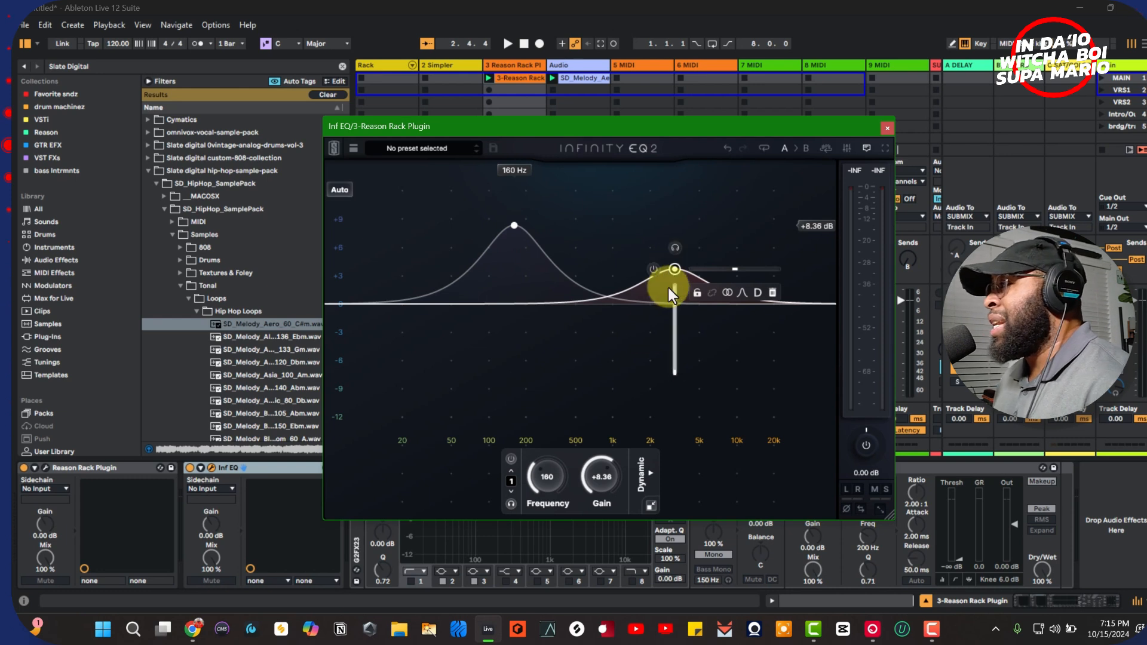
click(511, 490)
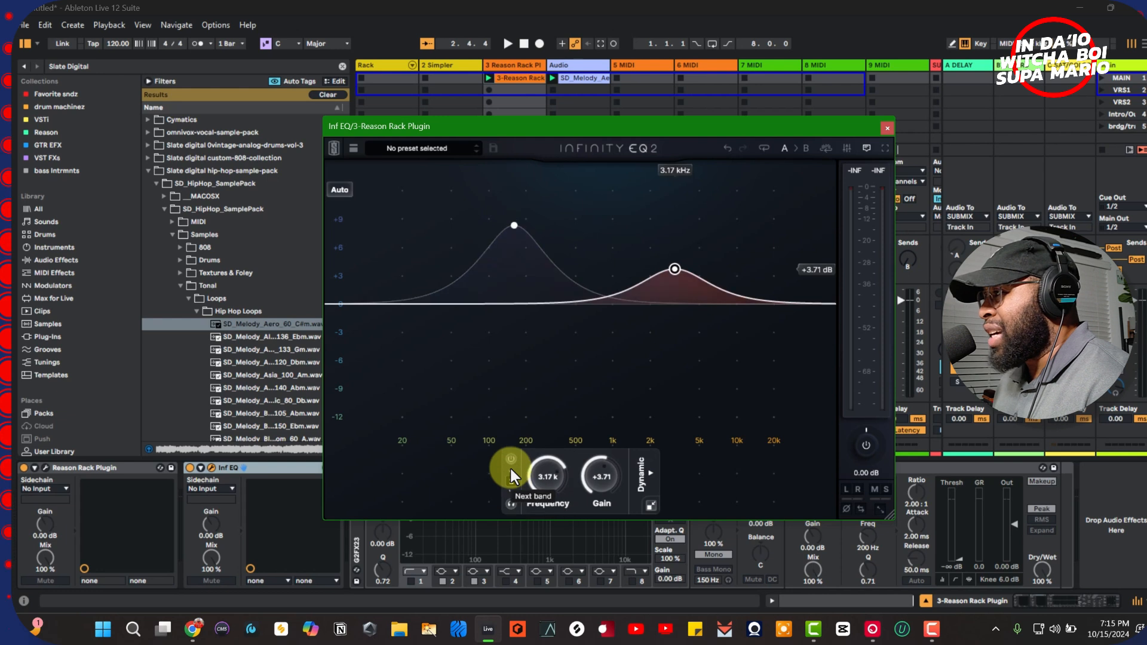
click(511, 470)
click(511, 491)
click(510, 474)
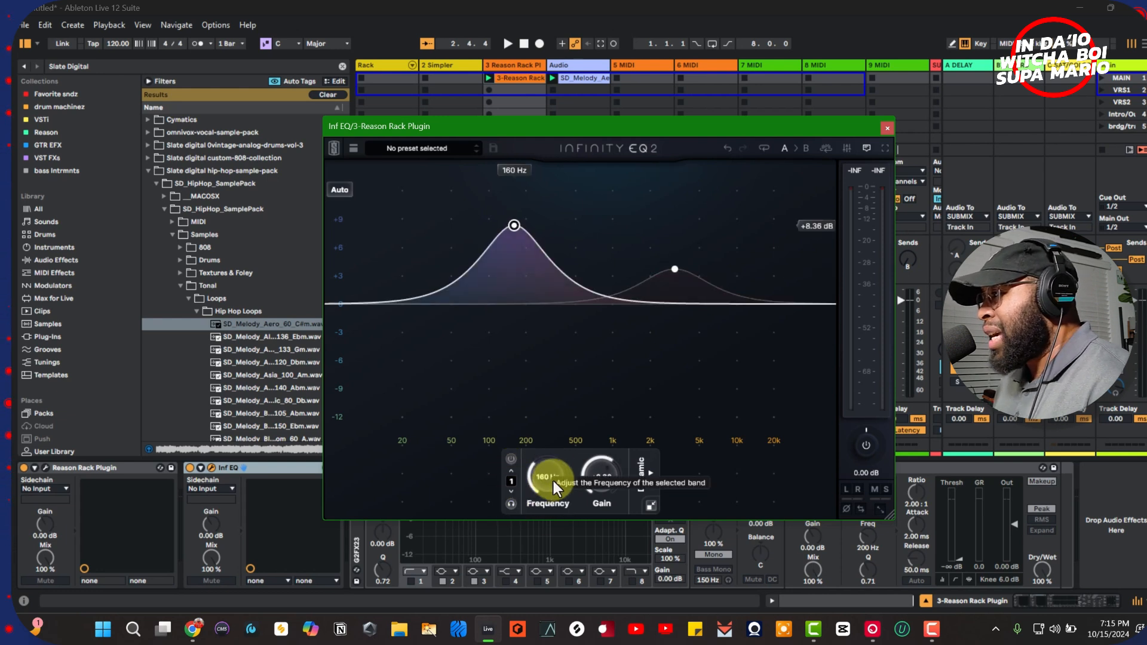
Try the first band at 397 Hz and −0.52 dB, and reposition it at 135 Hz with +5.89 dB gain.
drag(554, 481, 594, 482)
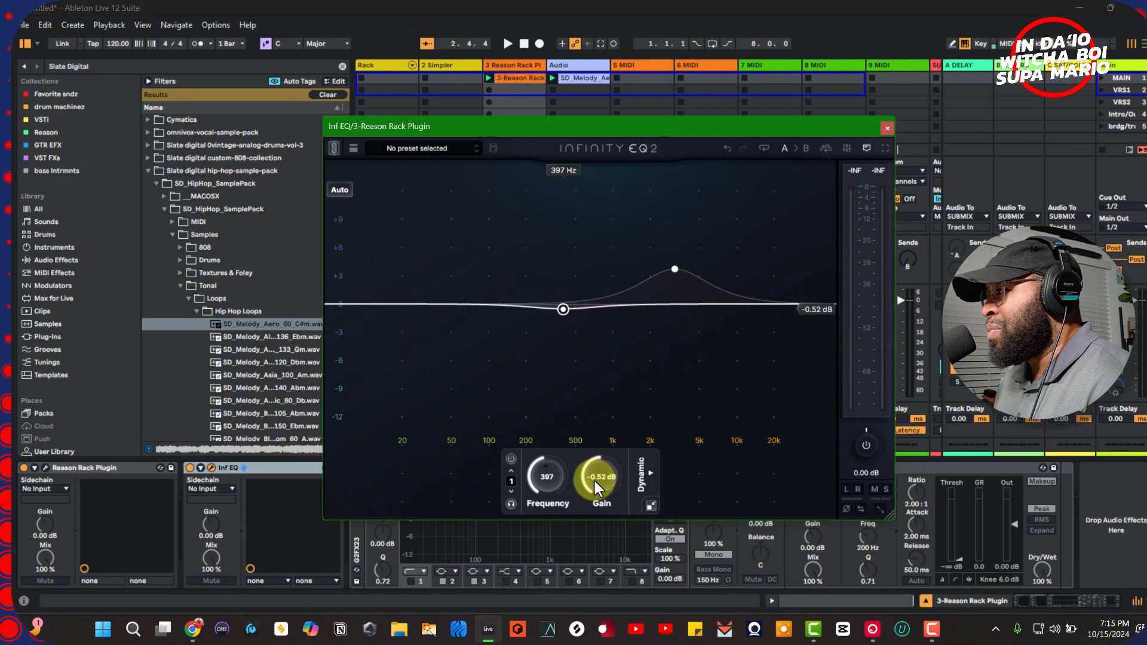
mouse_move(565, 317)
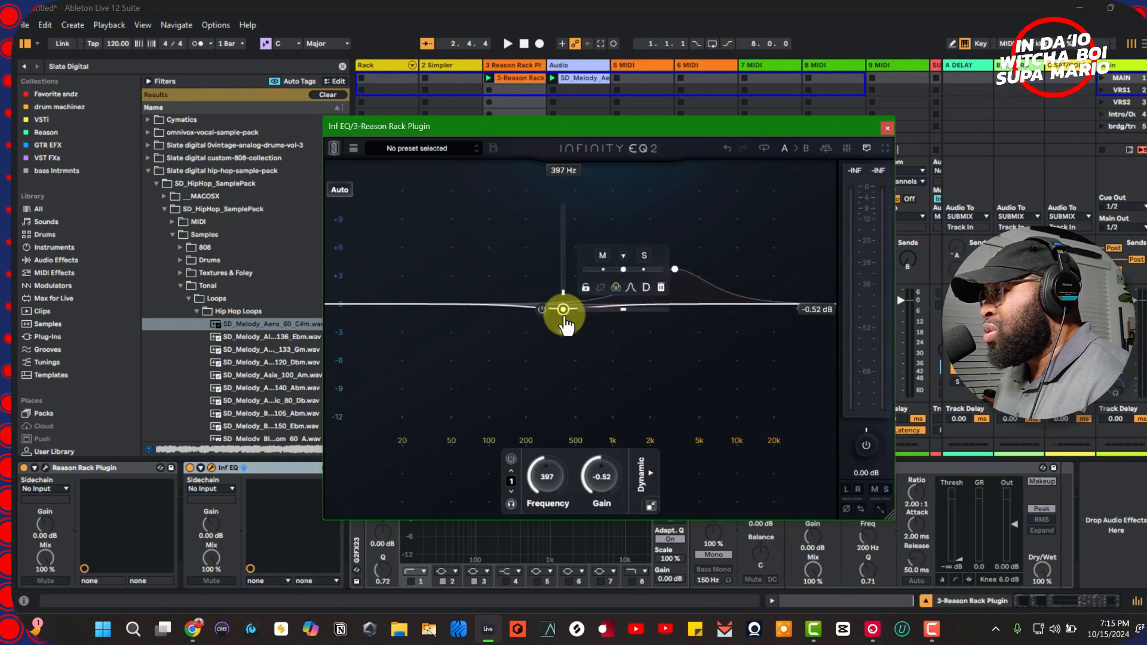
drag(565, 317, 499, 256)
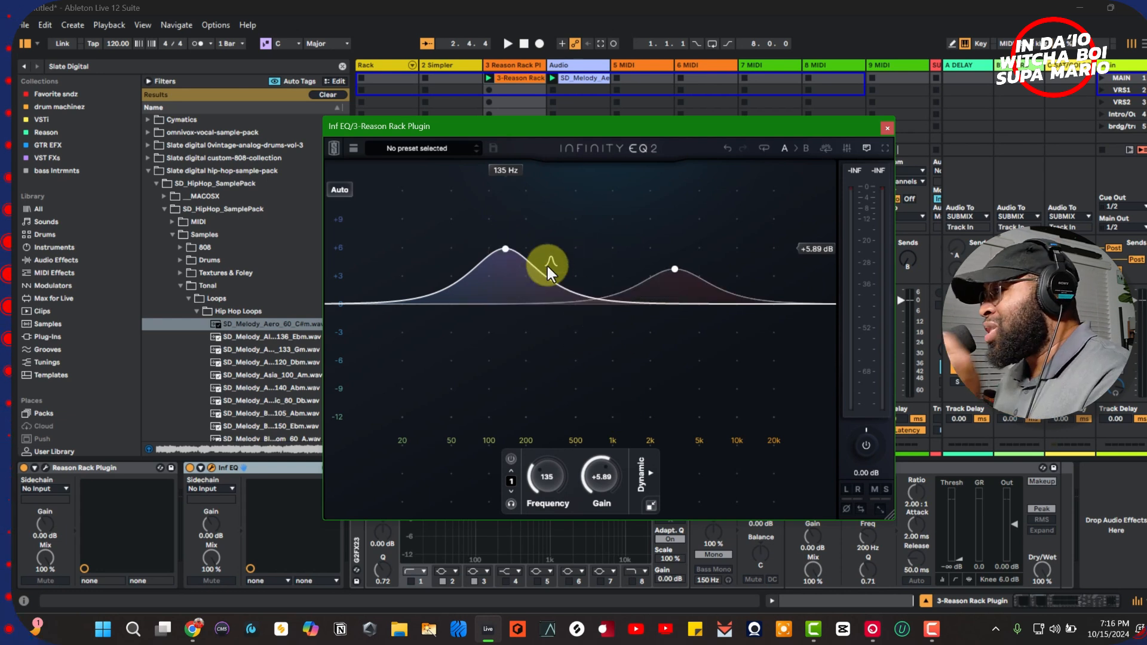
Toggle the first band's Dynamic mode on and off, leaving it enabled with its dynamic controls shown.
mouse_move(507, 254)
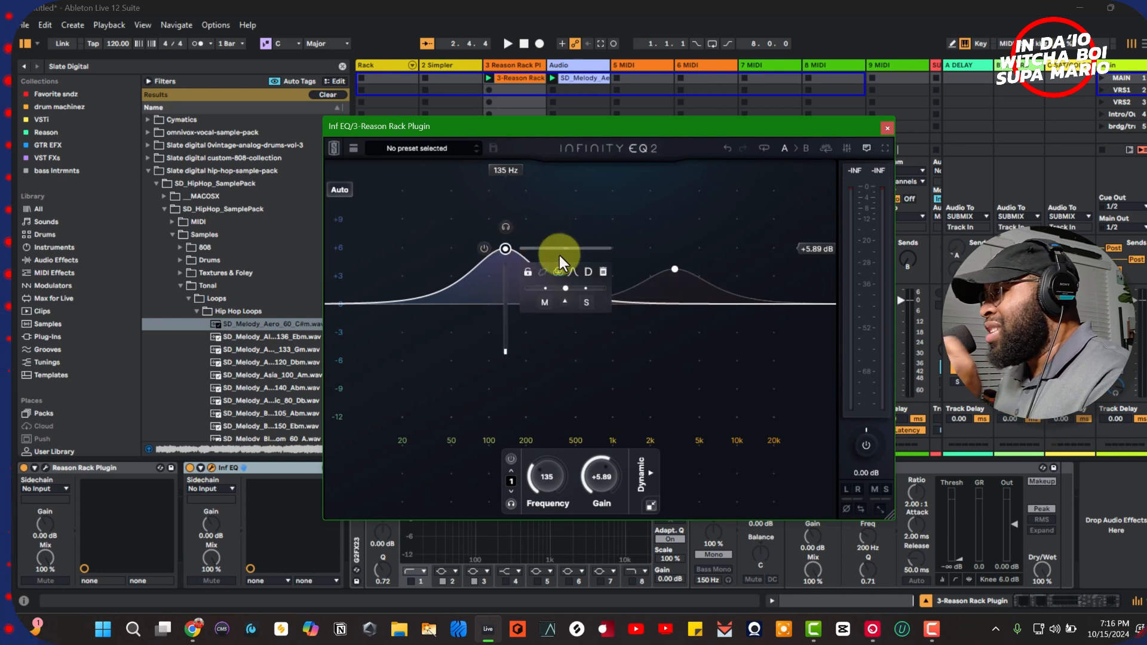
click(583, 273)
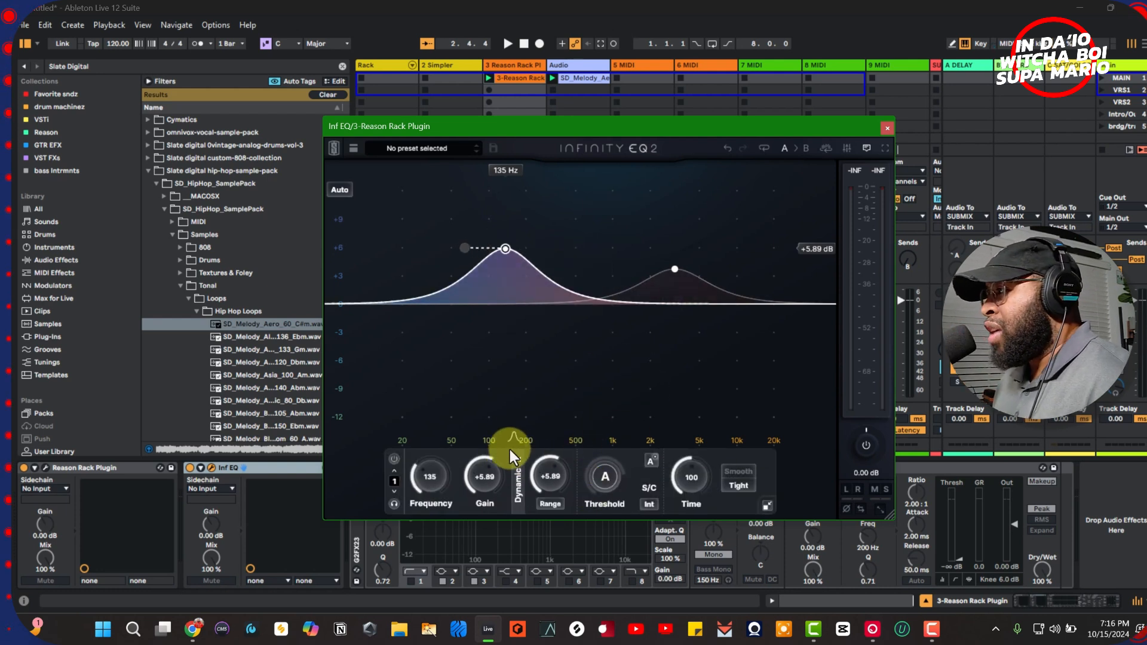
click(516, 470)
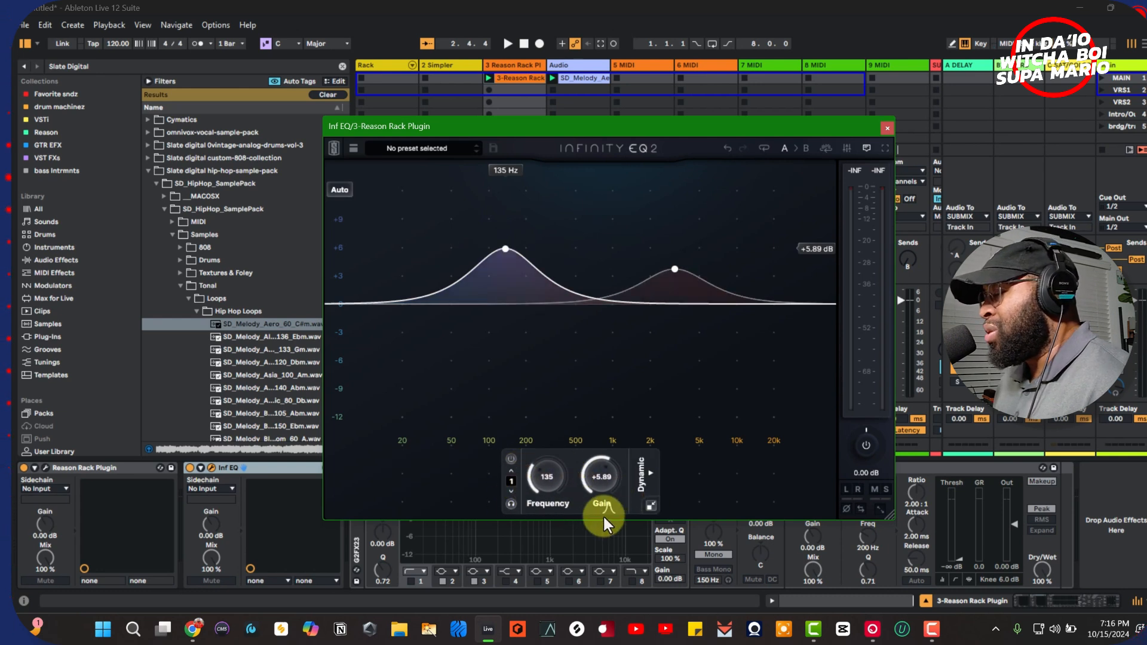
click(648, 475)
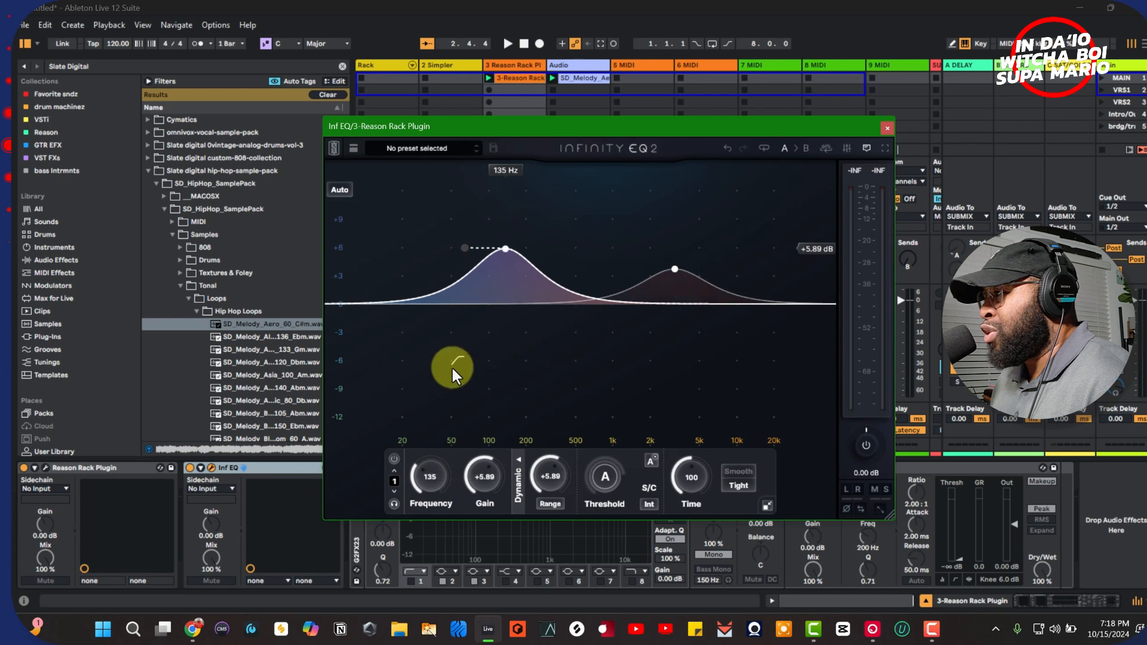
Raise the dynamic band's gain to +11.2 dB and bring it back down to +8.05 dB.
drag(476, 486, 499, 289)
mouse_move(474, 206)
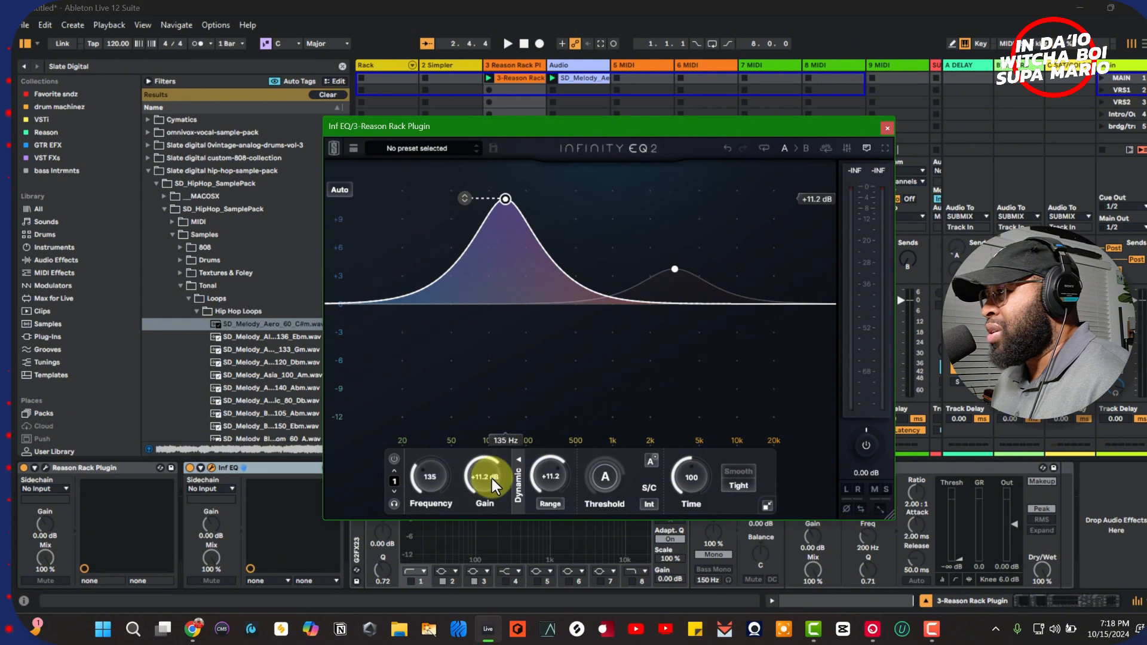
drag(493, 479, 502, 413)
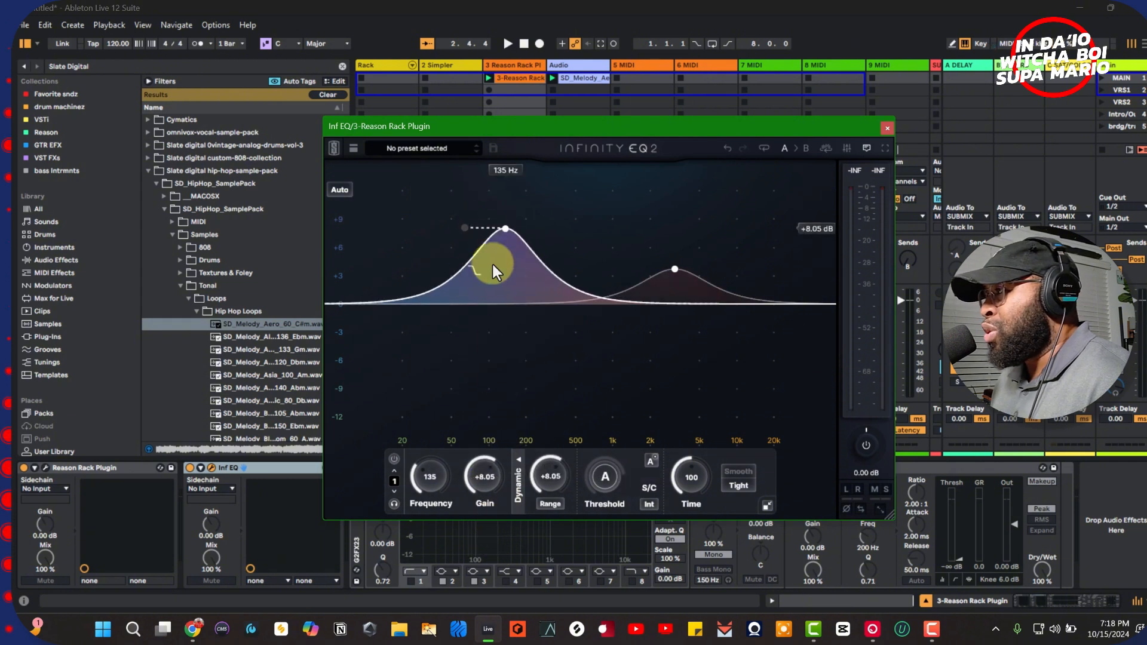
Sweep the first band's dynamic Range to −17.8 dB and +17.8 dB, and settle it at −0.12 dB.
drag(463, 228, 470, 386)
drag(467, 226, 475, 485)
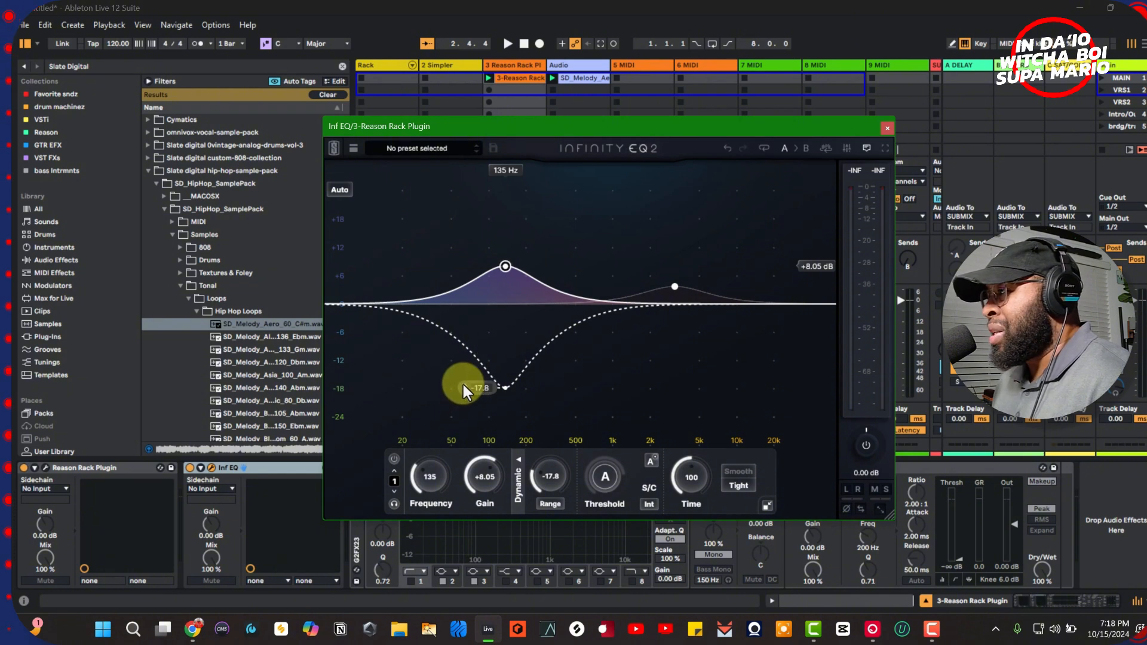
drag(464, 386, 443, 215)
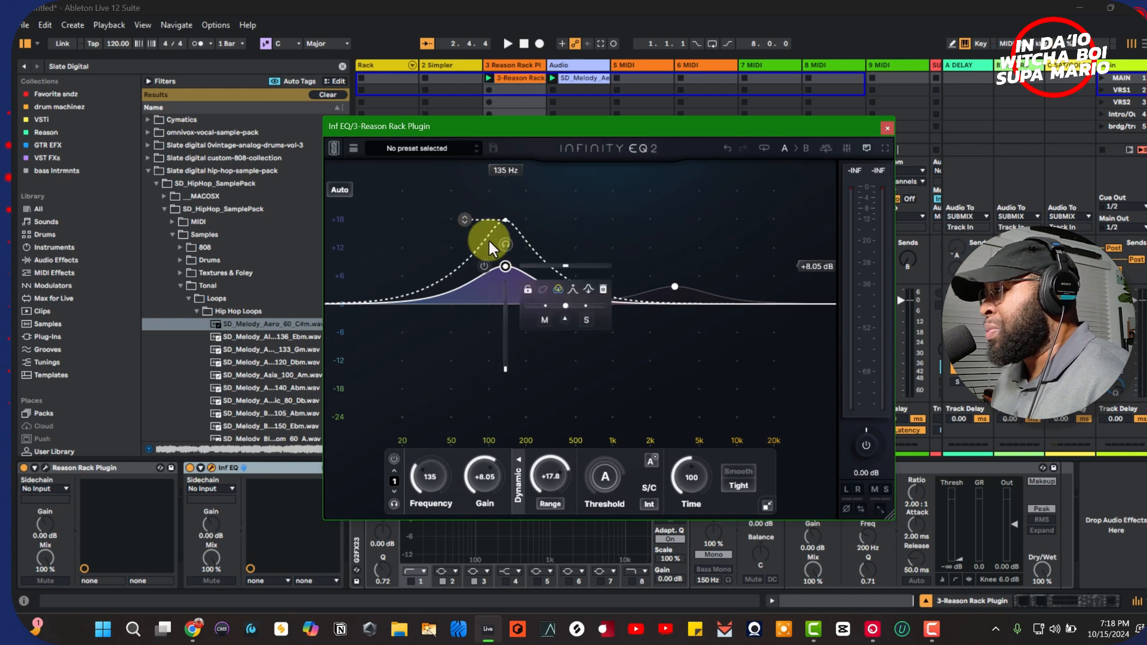
drag(465, 216, 548, 479)
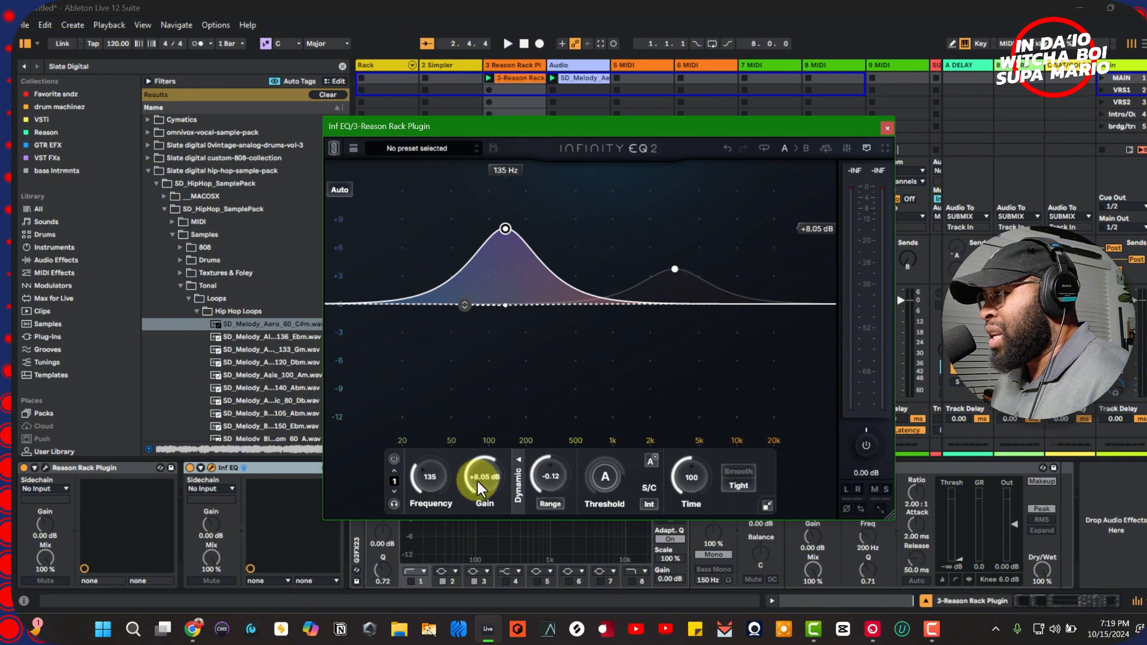
Lower the first band's gain to −6.59 dB with its dynamic Range at −10.9 dB.
drag(478, 482, 479, 503)
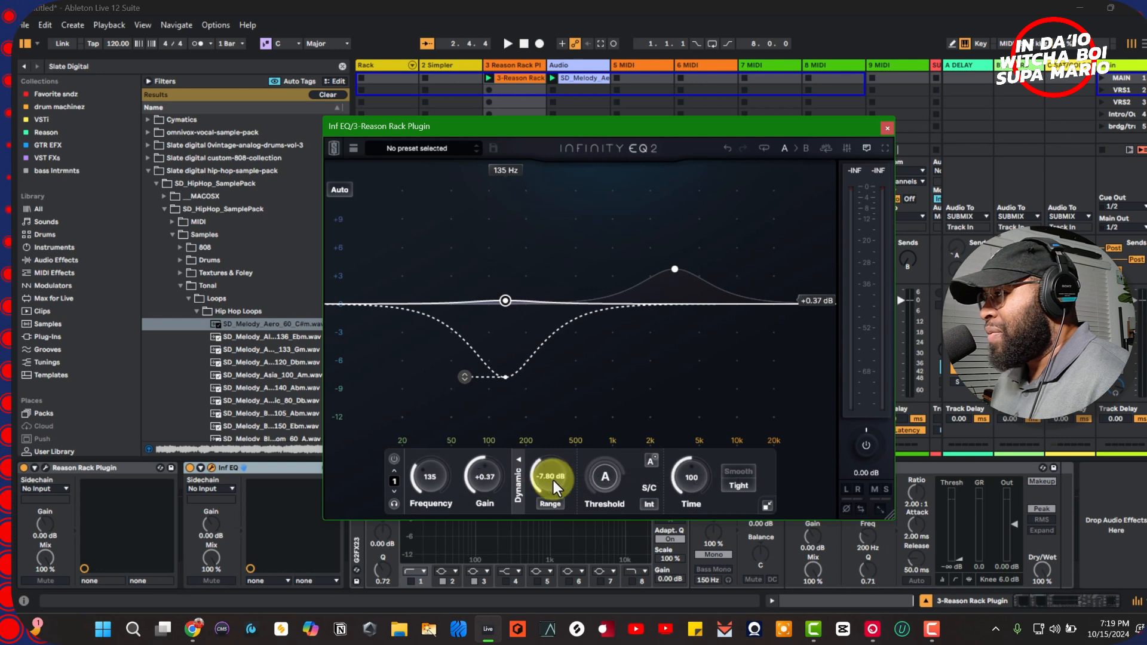
drag(500, 478, 557, 463)
drag(487, 481, 486, 512)
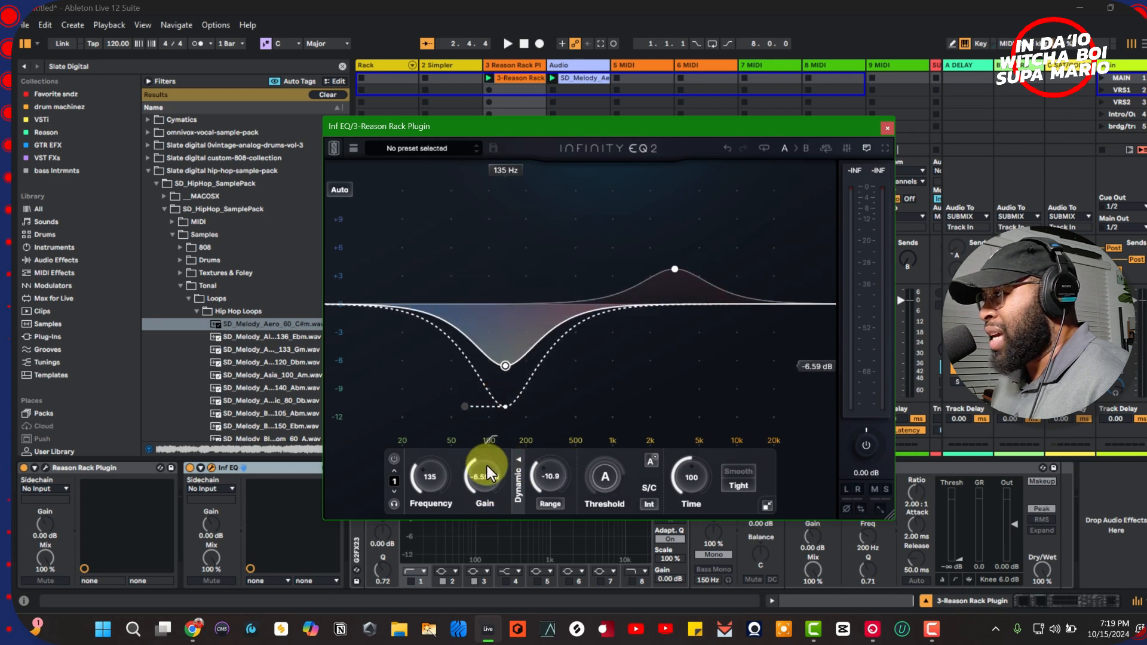
Boost the first band to +14.1 dB with its Range at −23.9 dB, and cut the gain to −9.47 dB.
mouse_move(495, 375)
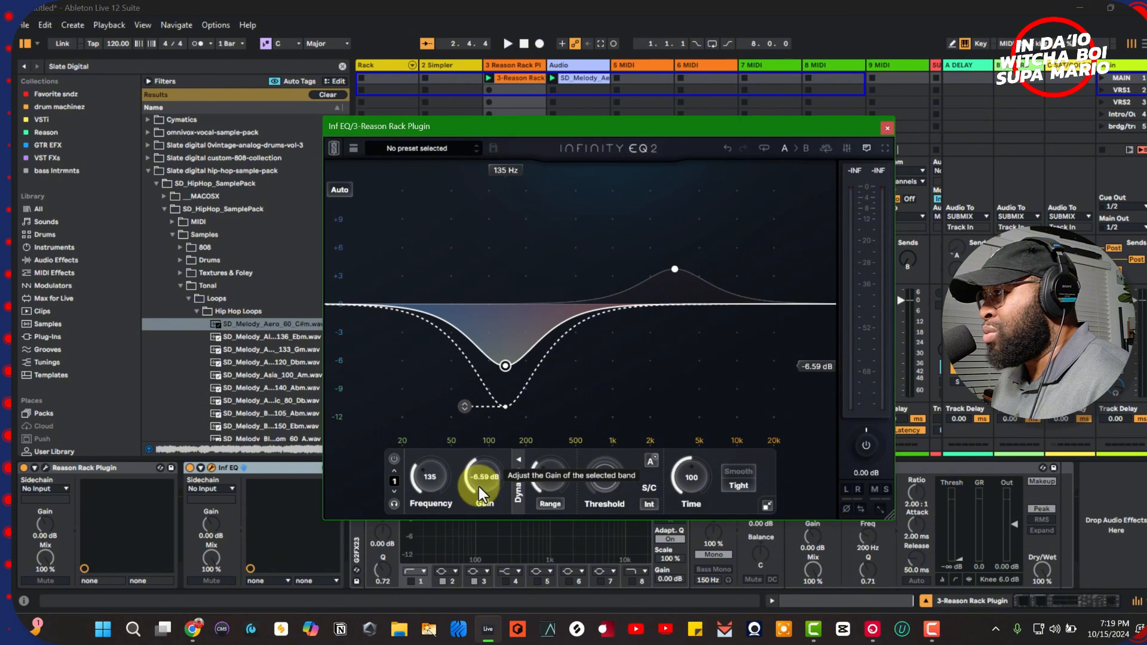
drag(480, 488, 482, 428)
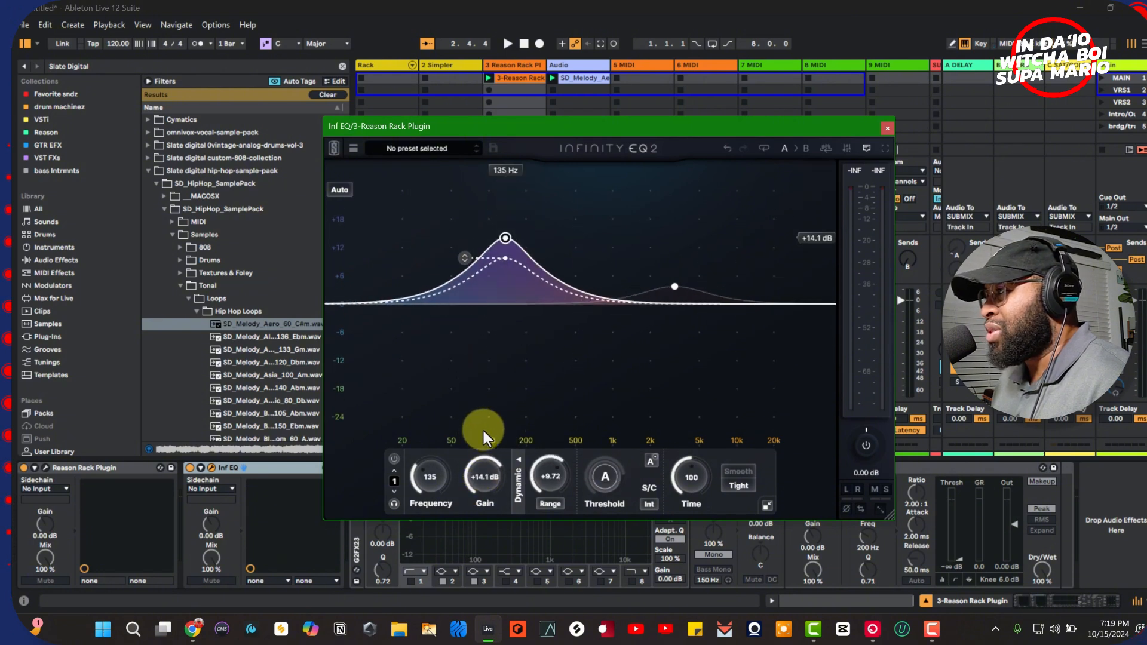
drag(560, 469, 557, 566)
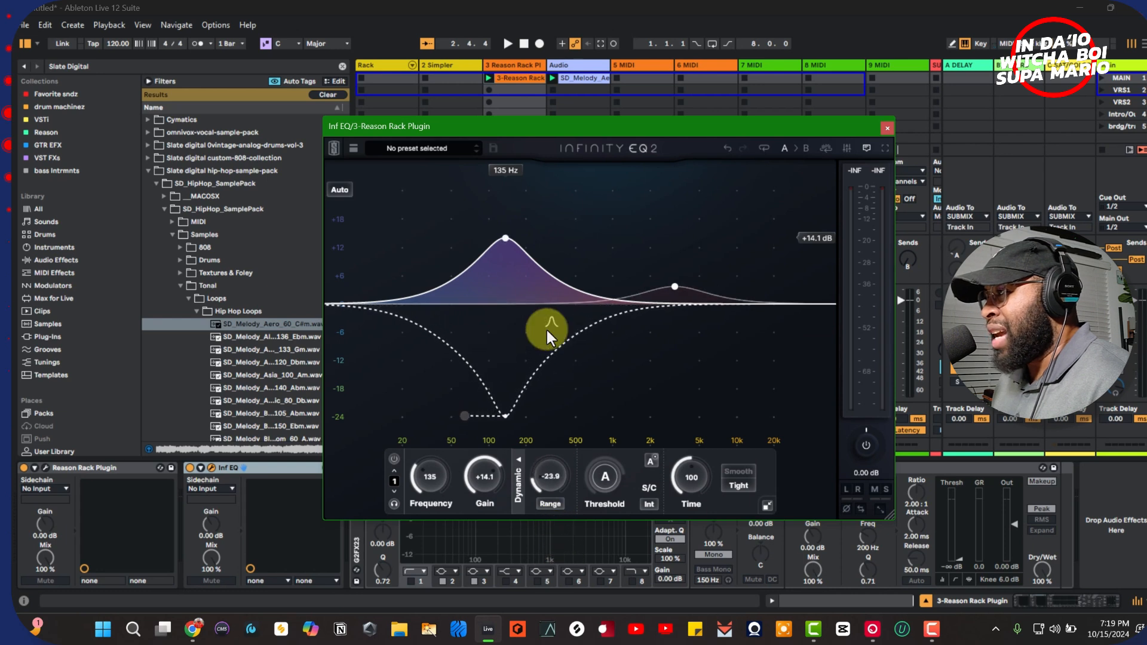
drag(483, 474, 483, 535)
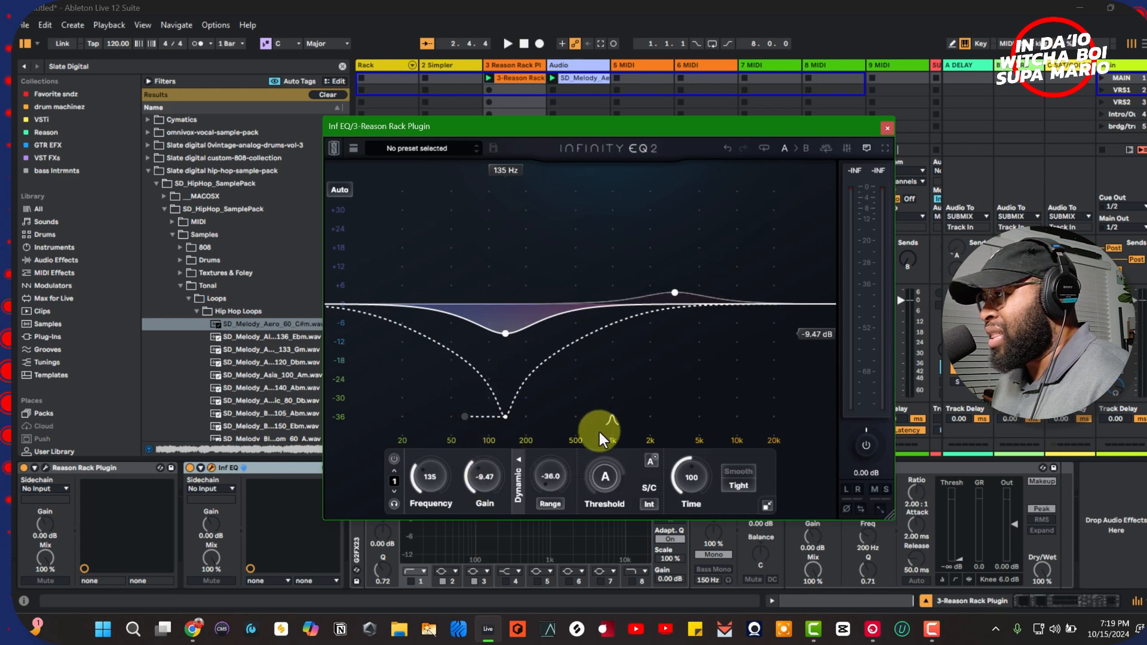
Sweep the first band's gain in Range mode to +11.2 dB and +18.4 dB, and settle it at +12.9 dB.
drag(475, 483, 475, 425)
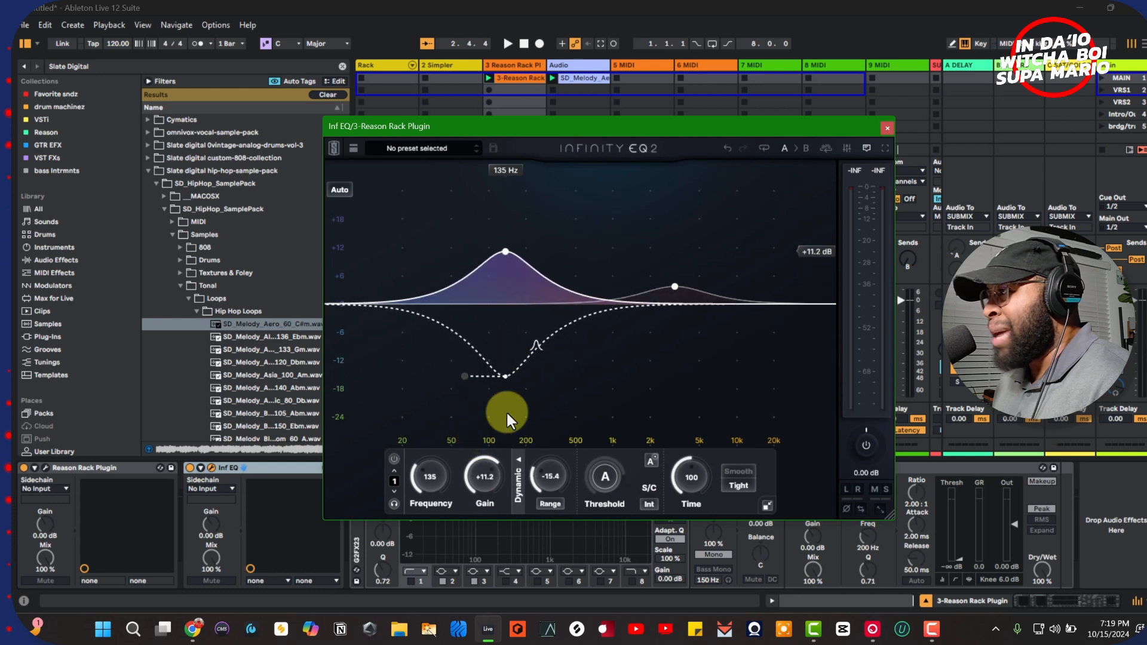
drag(488, 493, 486, 527)
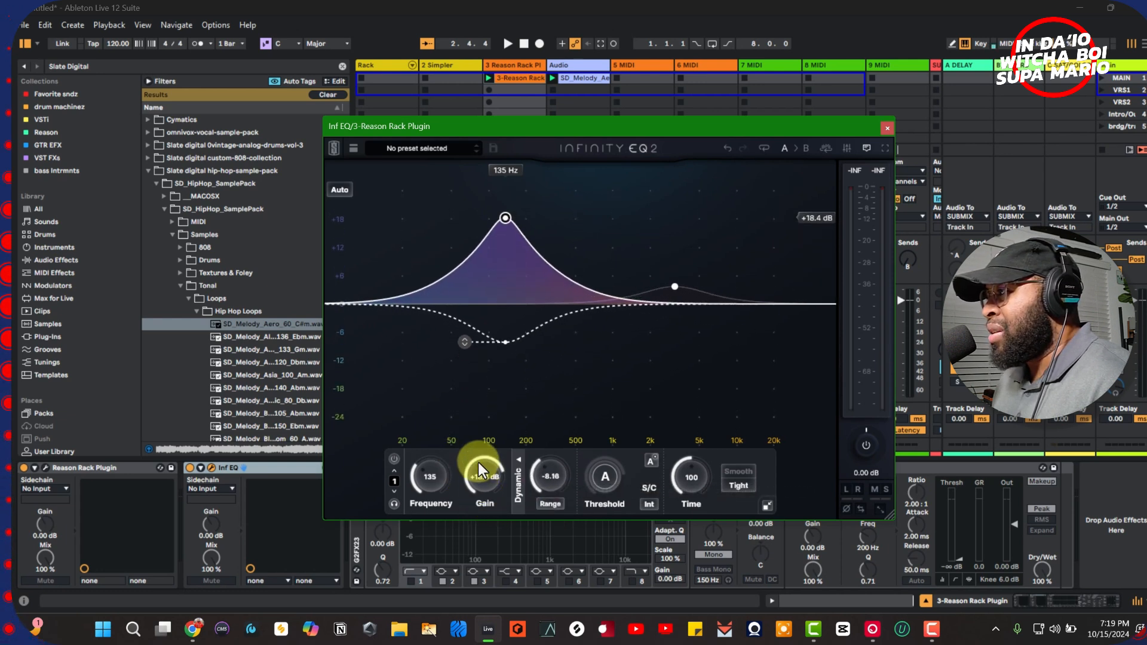
drag(480, 486, 521, 493)
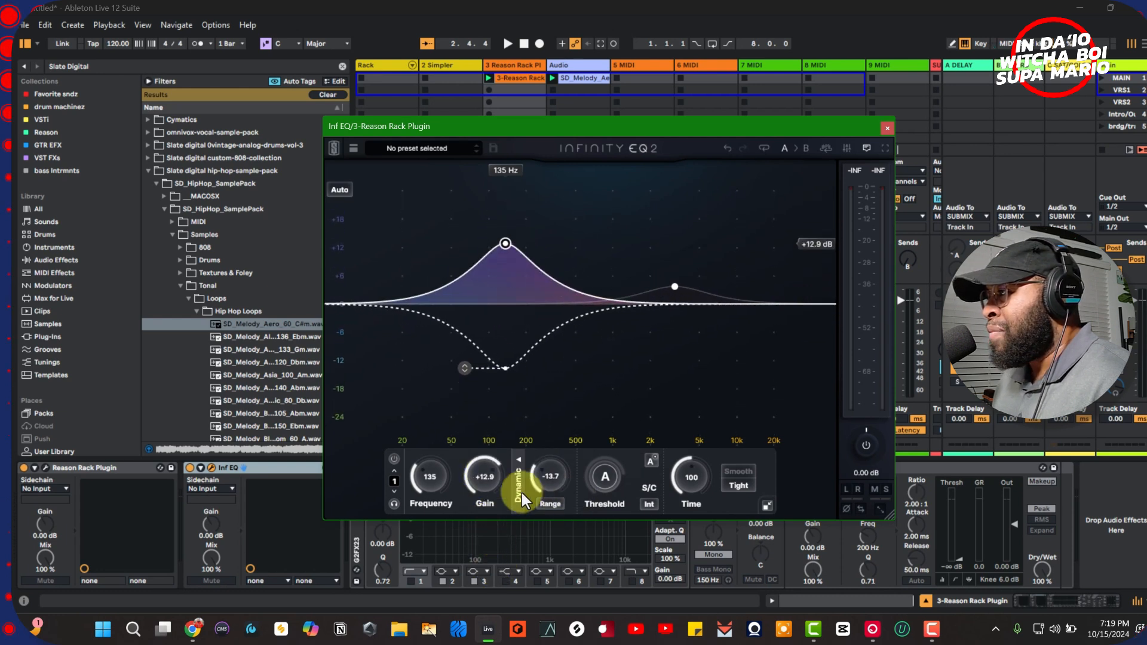
Switch the first band's dynamics from Range to Target, with the Target at −5.76 dB and the gain at +4.93 dB.
click(553, 503)
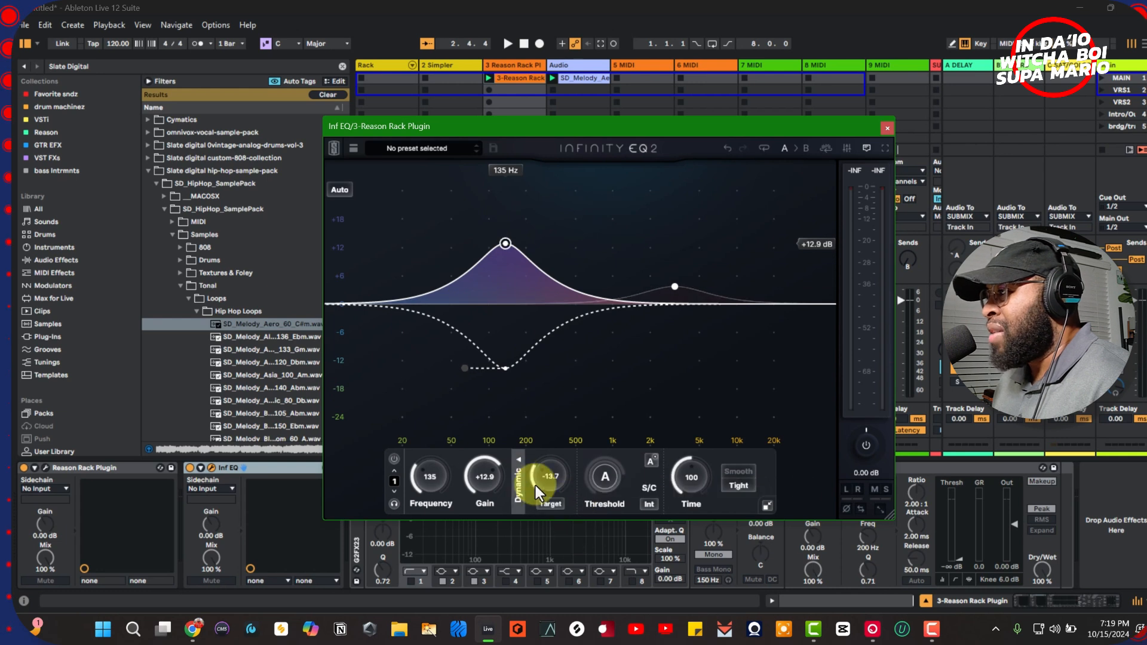
mouse_move(479, 472)
mouse_down()
mouse_move(487, 554)
mouse_move(481, 477)
mouse_up()
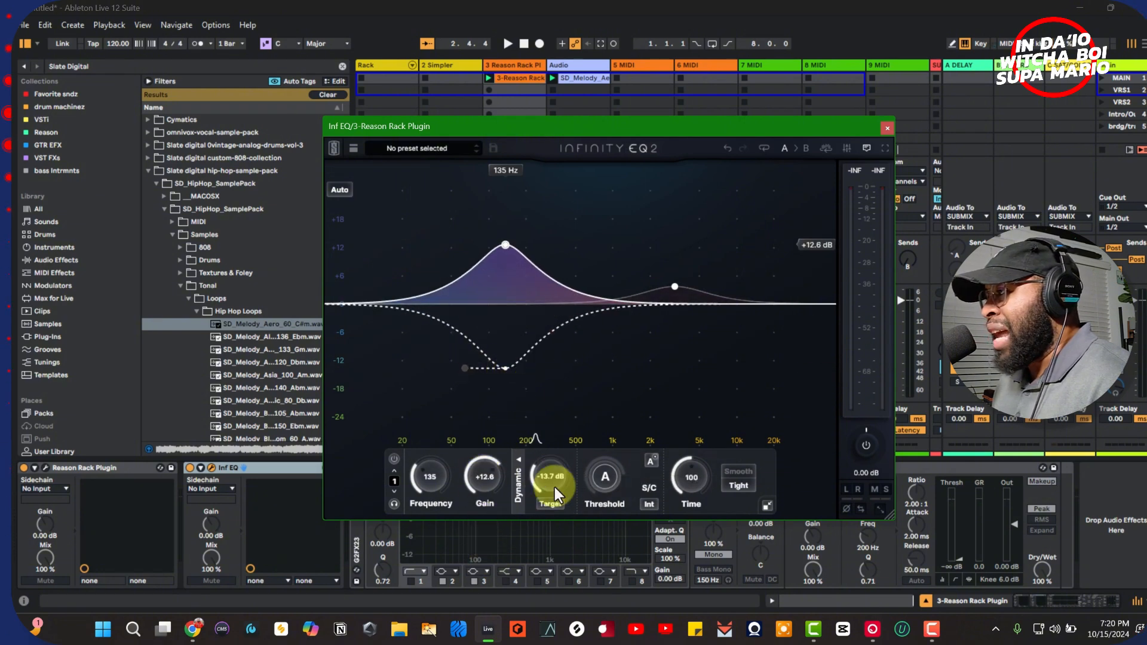
drag(550, 471, 557, 434)
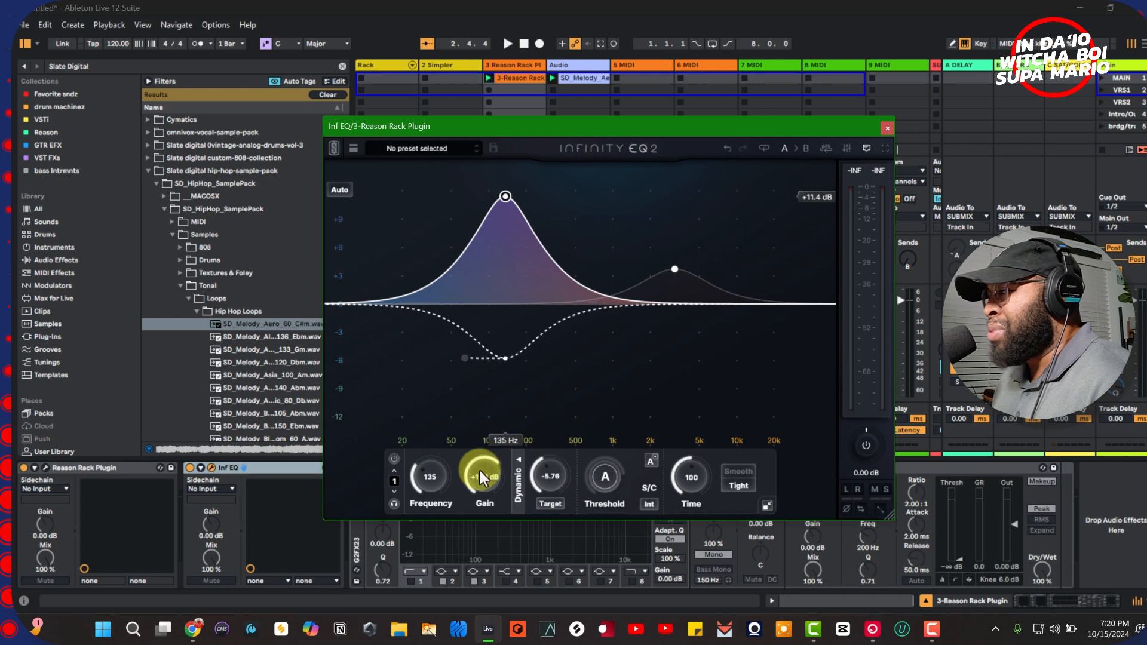
drag(479, 471, 543, 484)
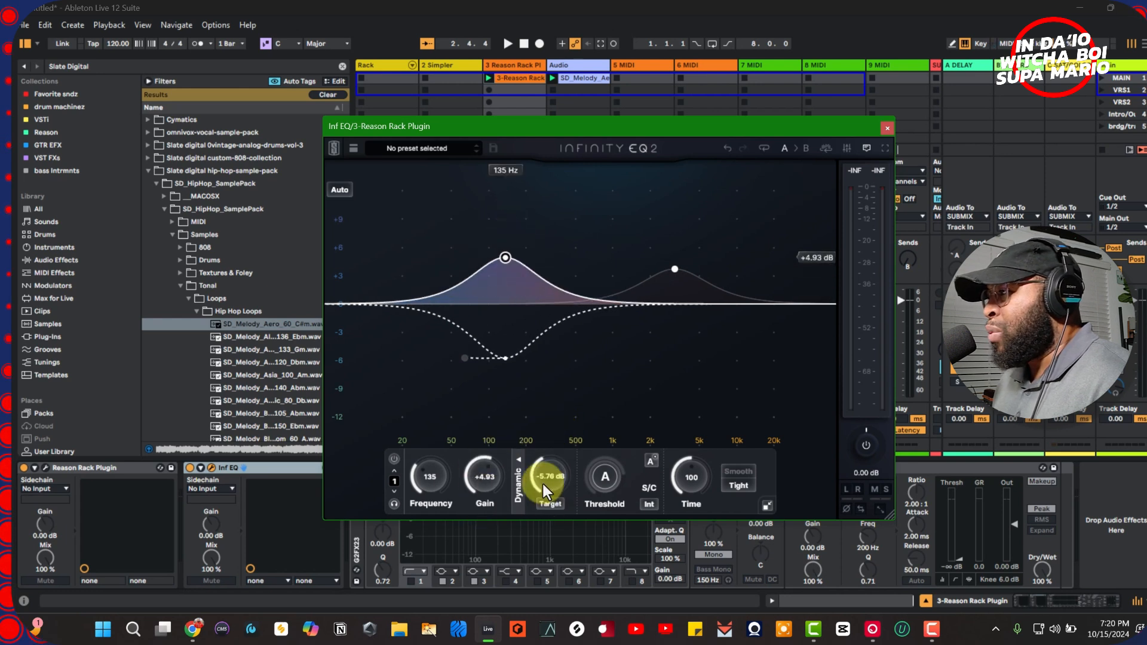
Compare Range mode on the first band, bring its dynamic value to −8.16 dB, and return to Target mode.
click(561, 505)
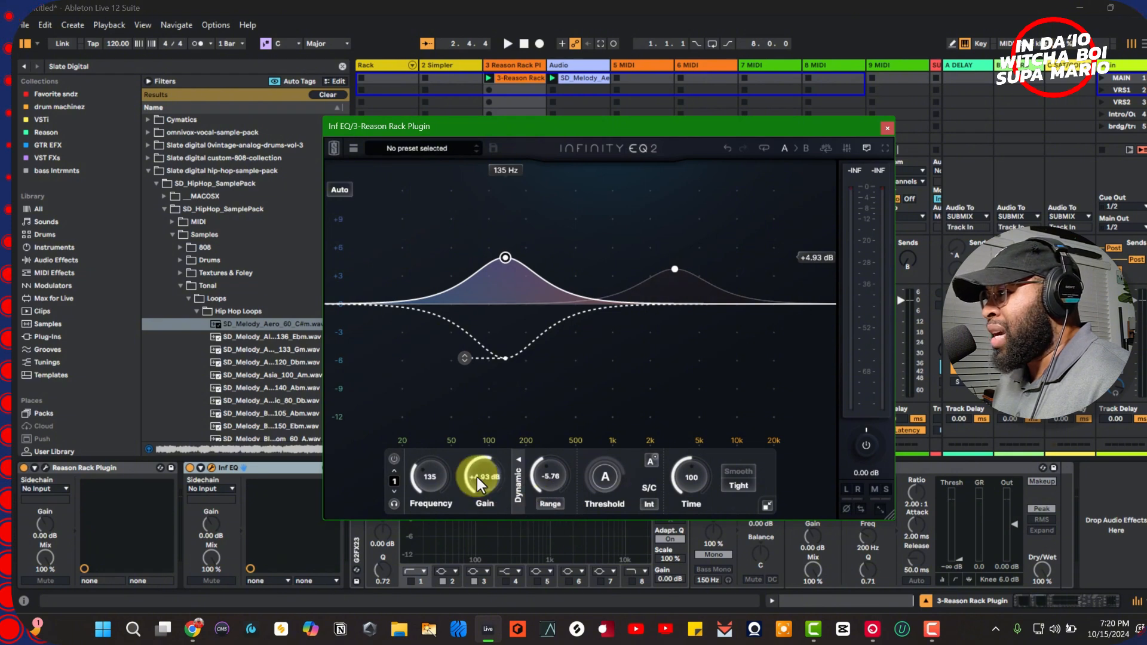
drag(477, 478, 551, 480)
click(558, 504)
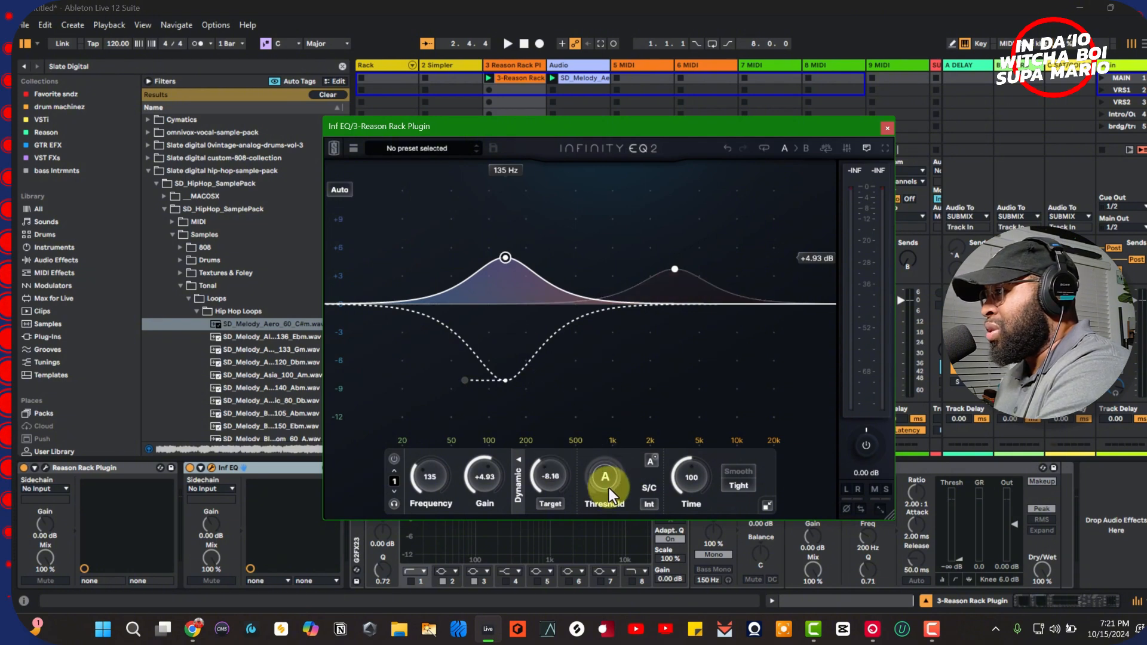
Start playback, and set the first band's frequency to 309 Hz and its dynamic Target to −14.9 dB.
key(space)
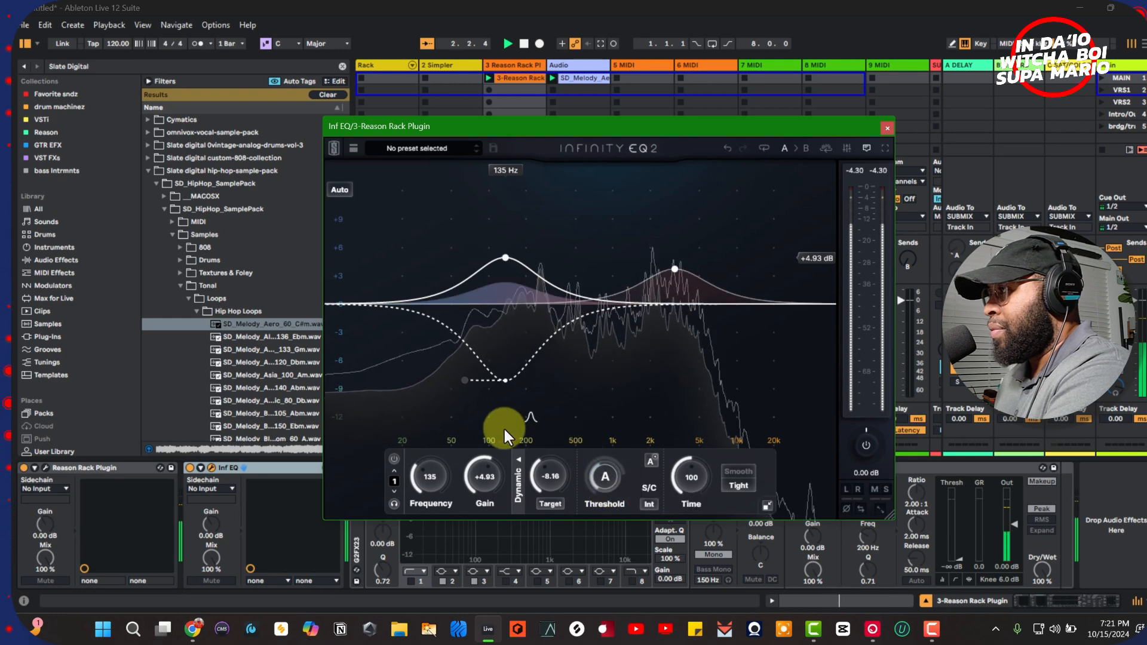
drag(425, 475, 424, 454)
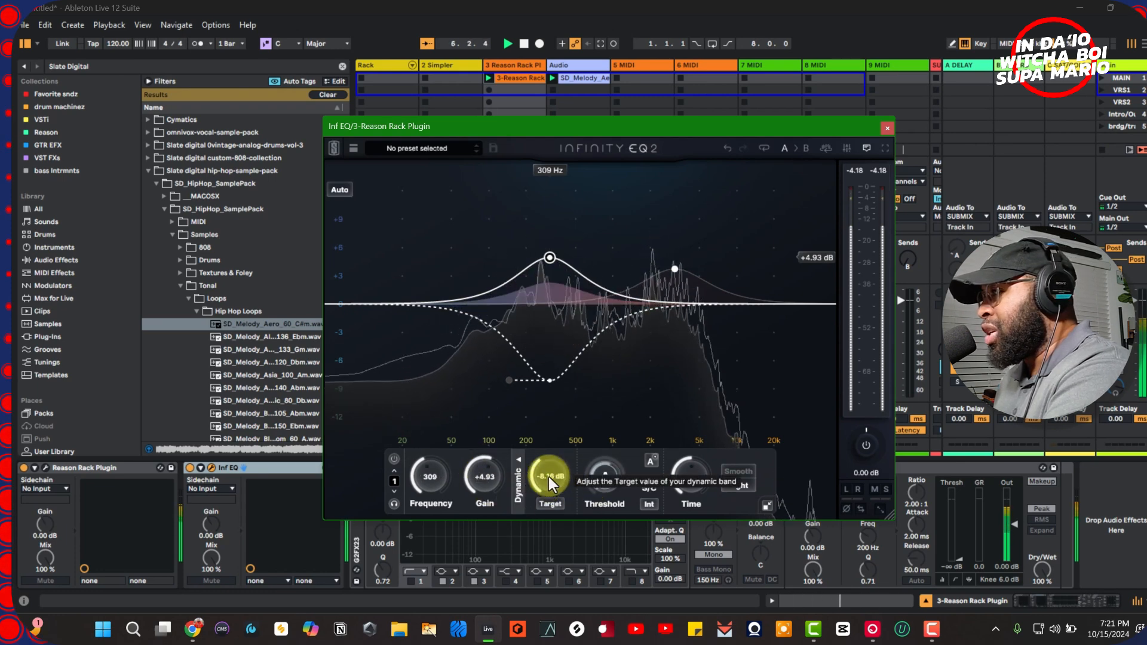
drag(549, 478, 548, 497)
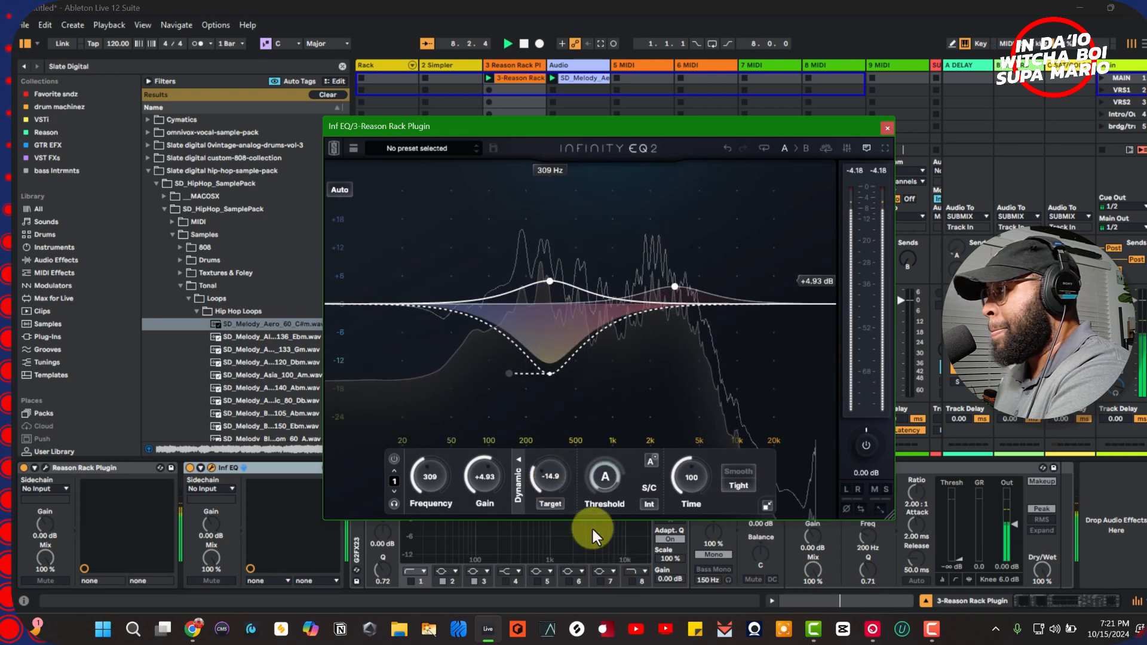
Raise the first band's gain to +9.01 dB, move its frequency to 285 Hz, and audition it.
drag(486, 475, 486, 464)
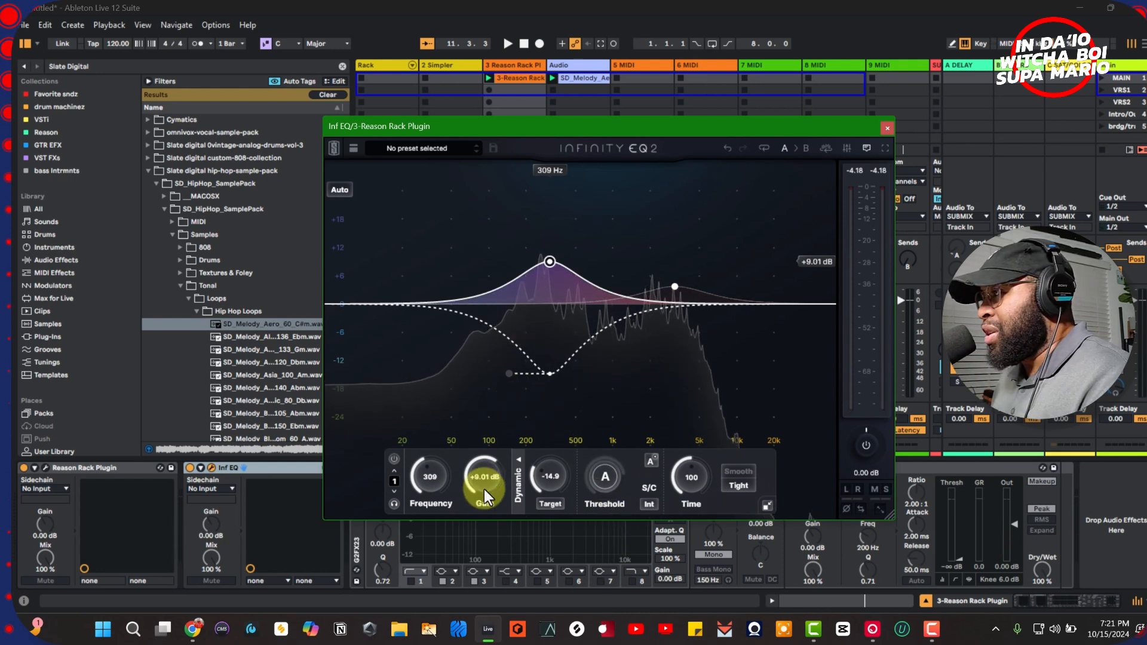
drag(427, 482, 427, 485)
mouse_move(546, 293)
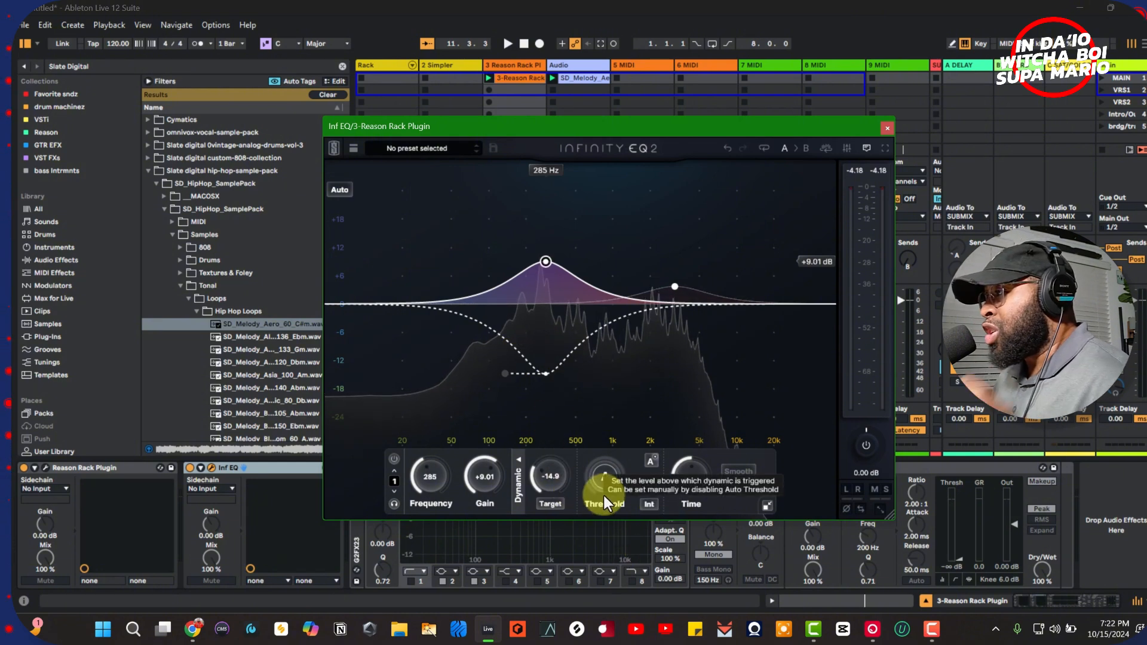
key(space)
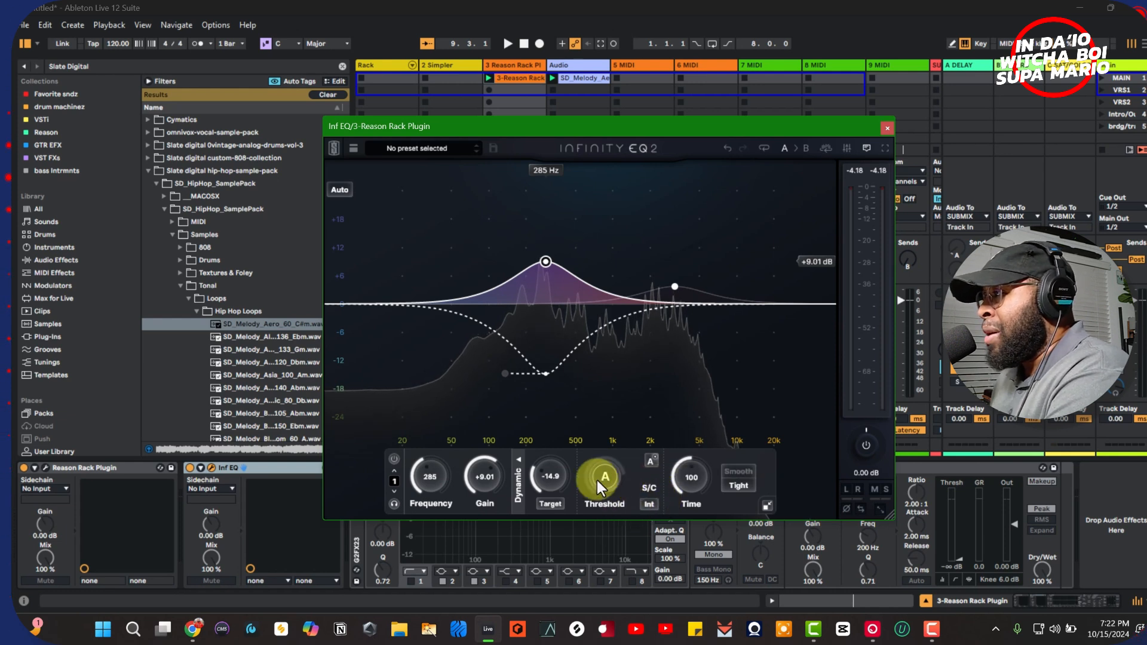
Disable Auto Threshold on the first band, set its manual threshold to 0.00 dB, and play the track.
click(651, 461)
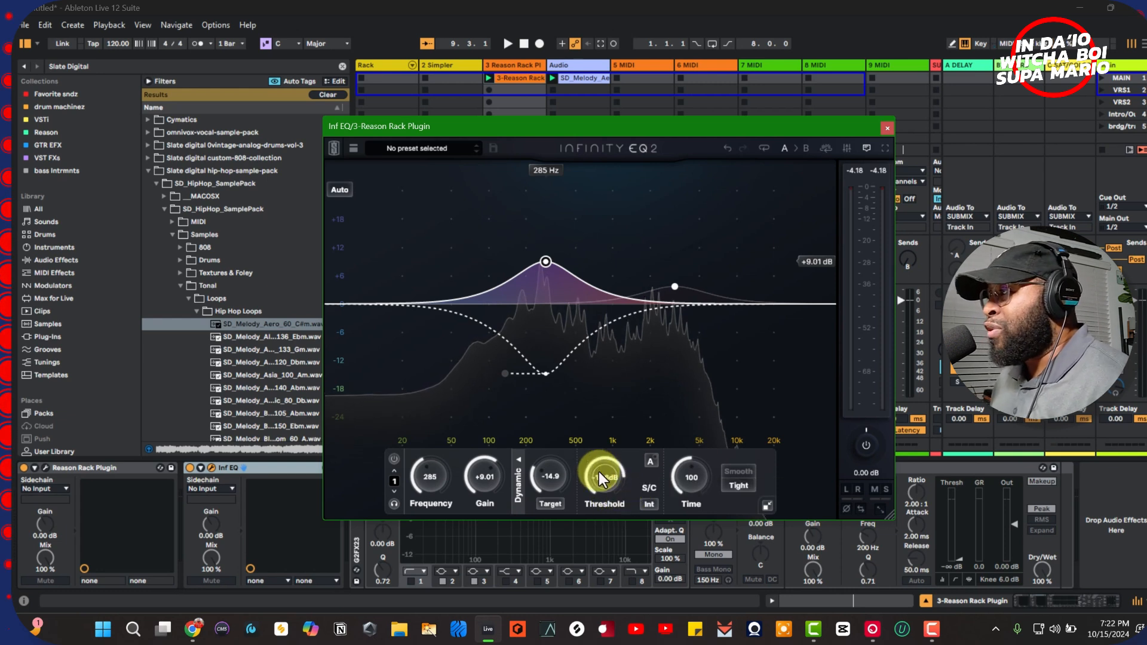
drag(600, 490, 597, 413)
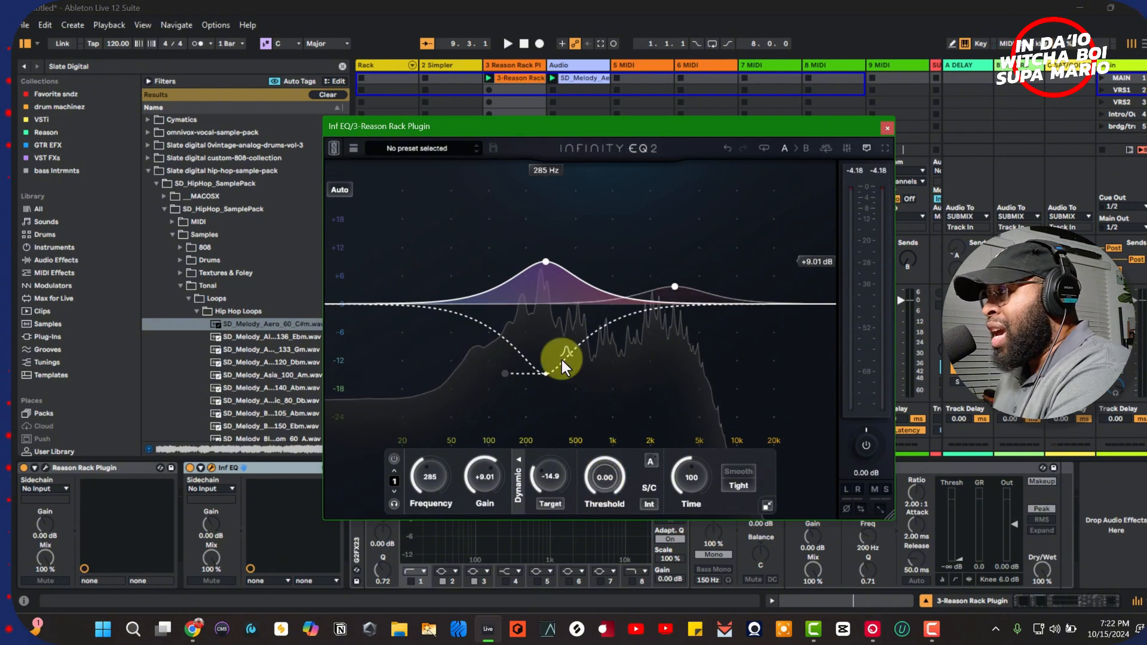
mouse_move(546, 262)
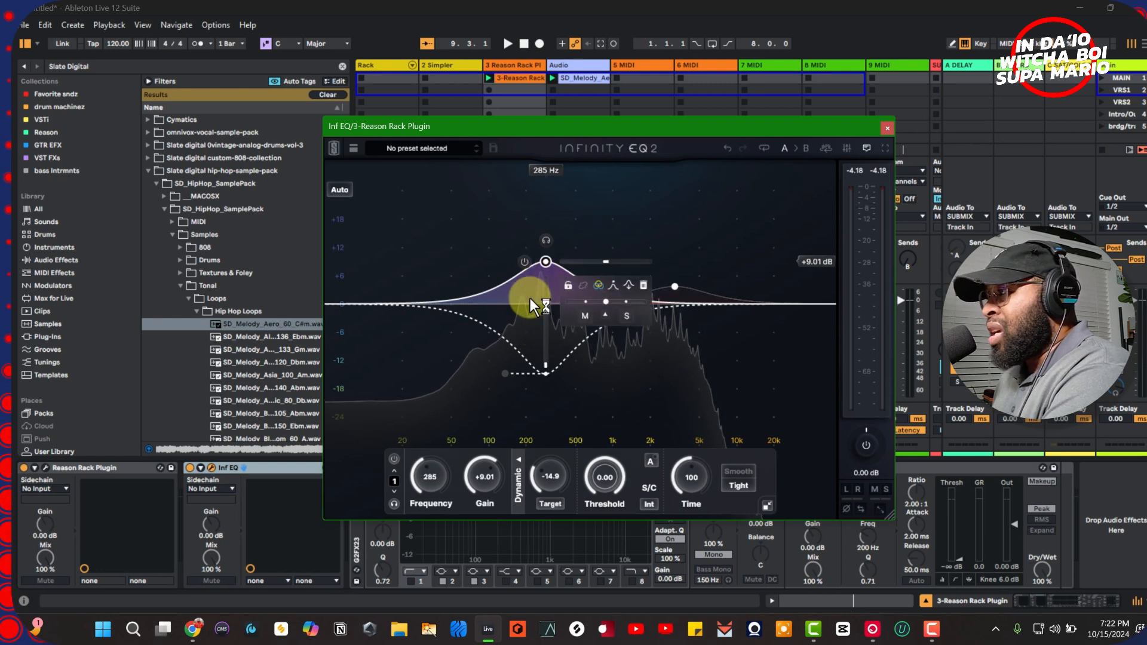
key(space)
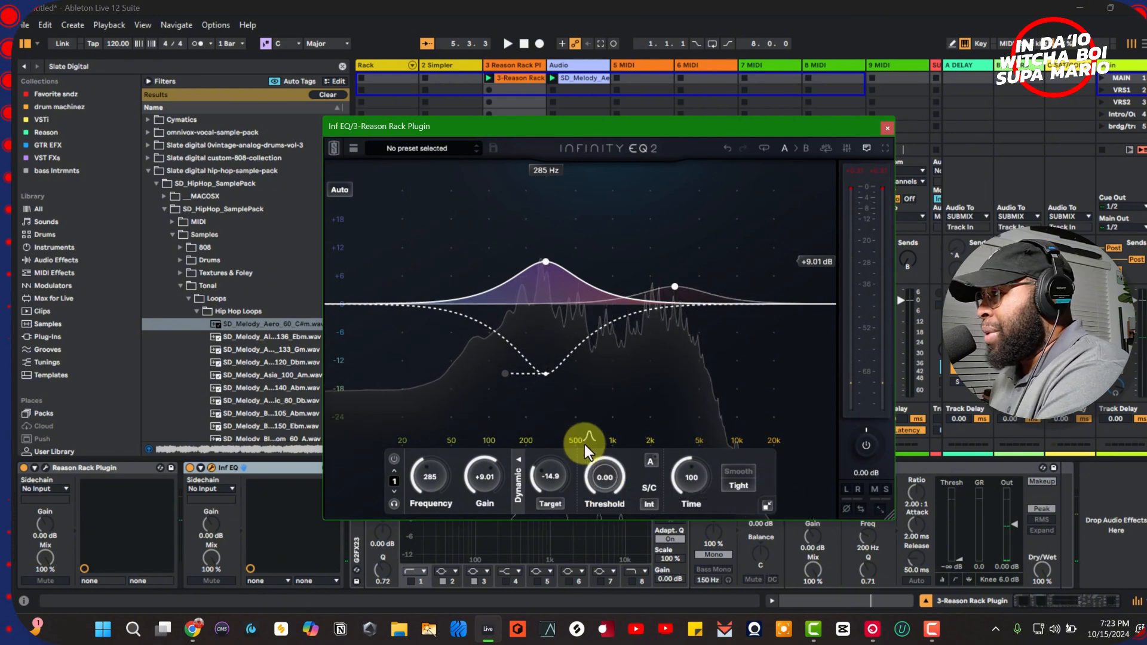
Lower the first band's threshold to −21.9 dB, reset it to 0.00 dB, and bring it down to −7.20 dB.
drag(600, 465, 600, 517)
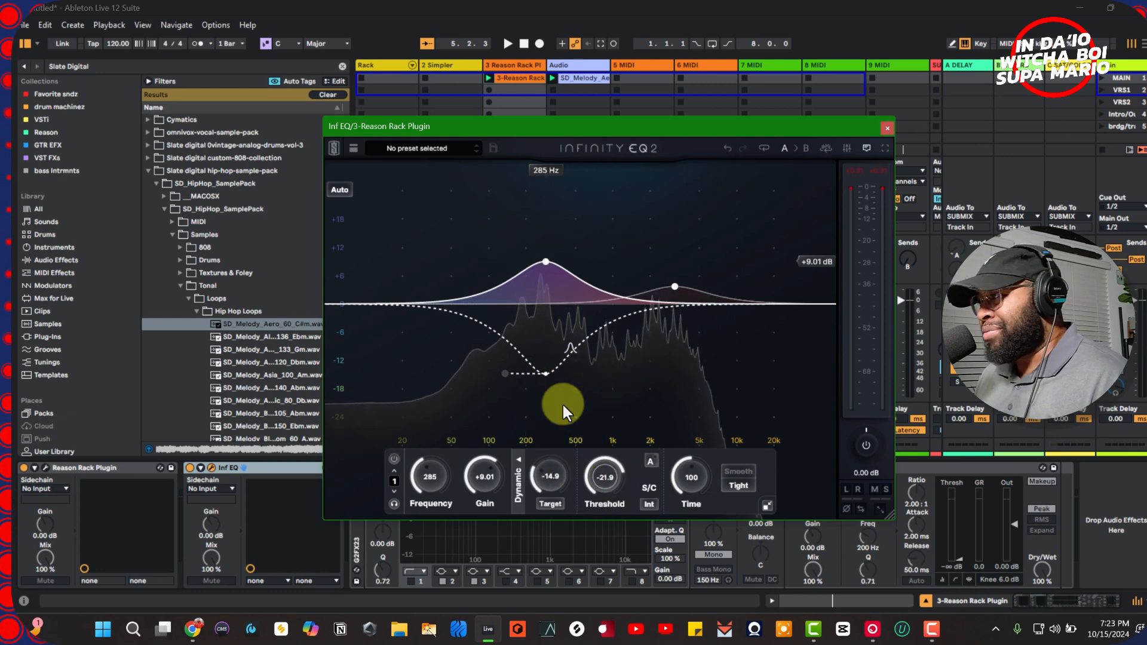
double_click(602, 481)
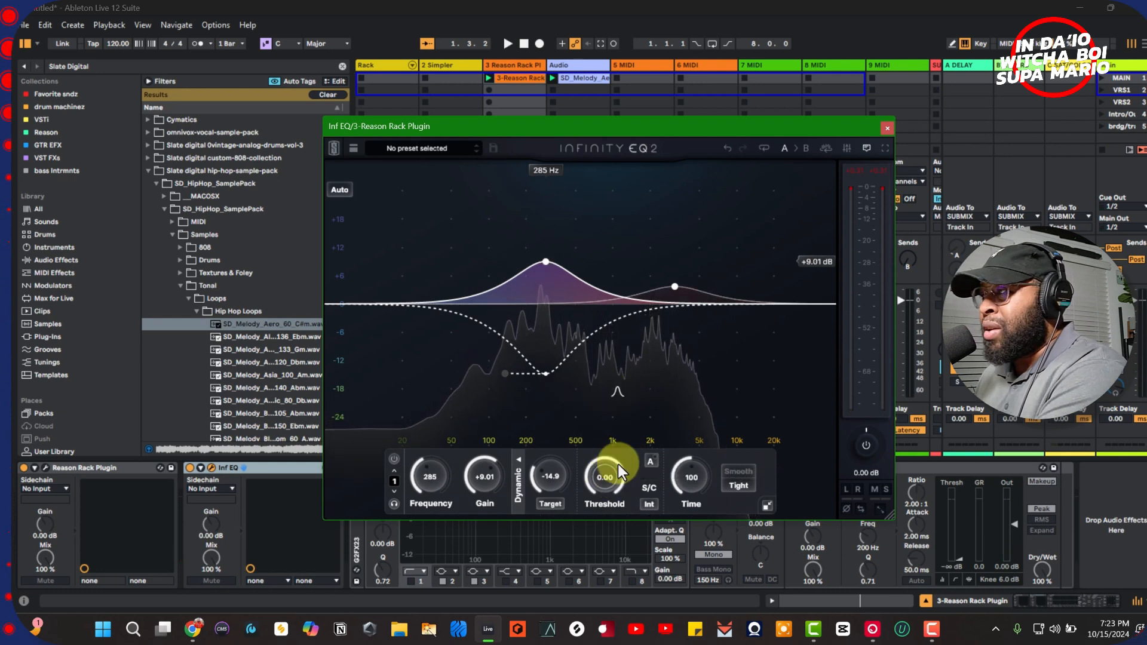
drag(614, 475, 614, 490)
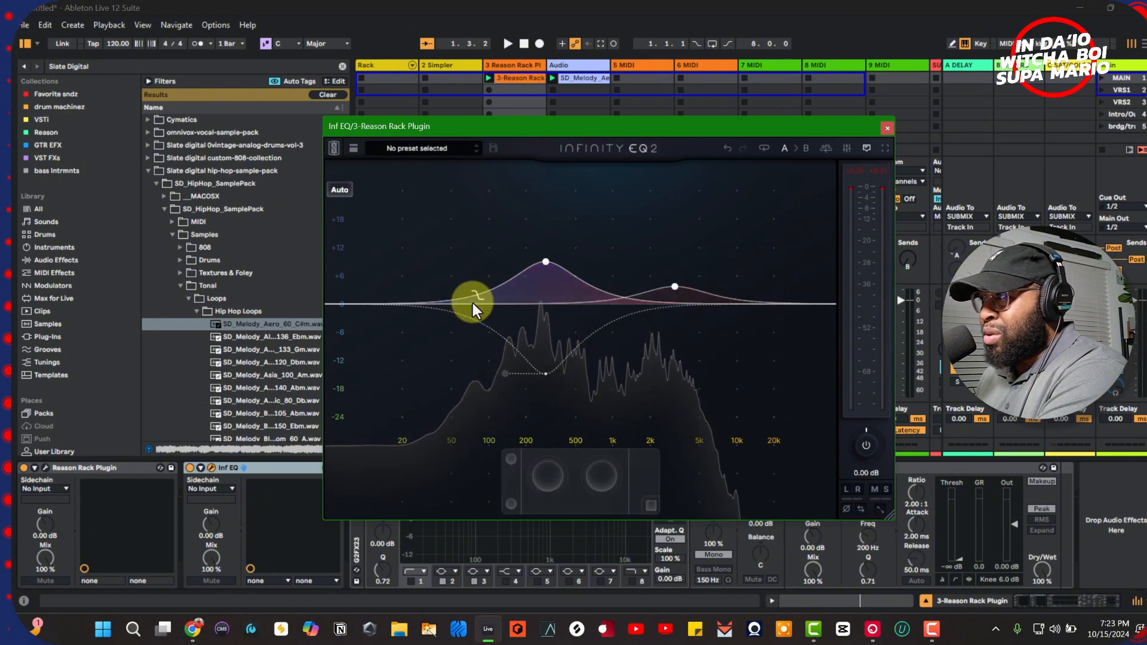
Add a third band as a bell cut at 295 Hz with −11.0 dB gain, and delete it after auditioning.
double_click(472, 303)
drag(476, 301, 534, 317)
click(600, 293)
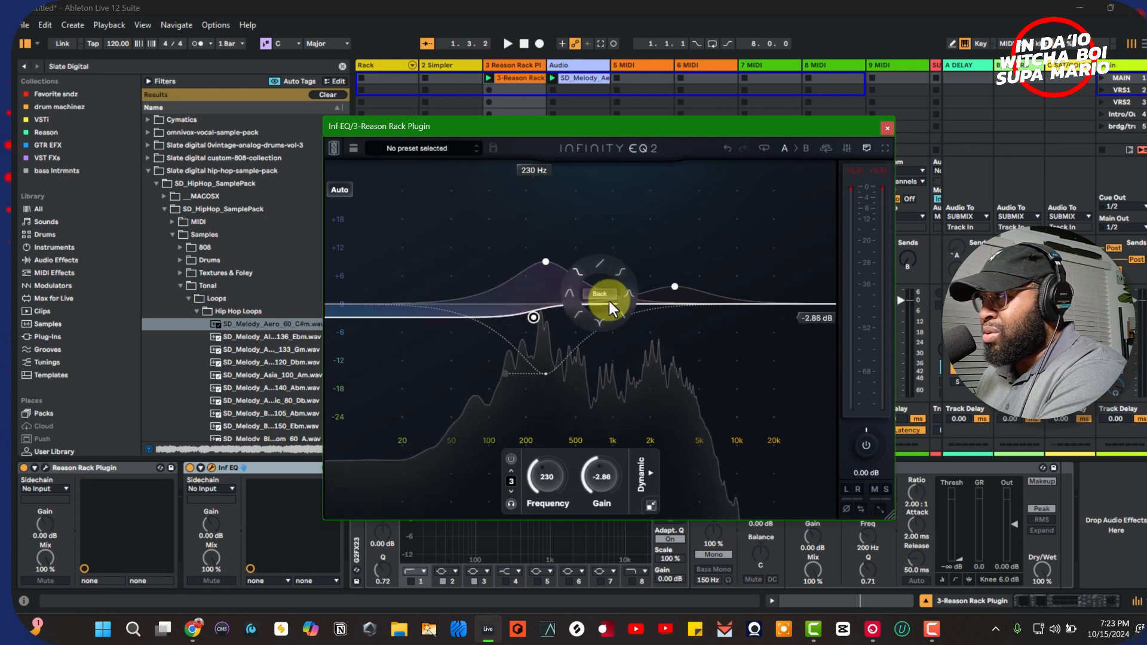
drag(534, 327, 545, 359)
key(space)
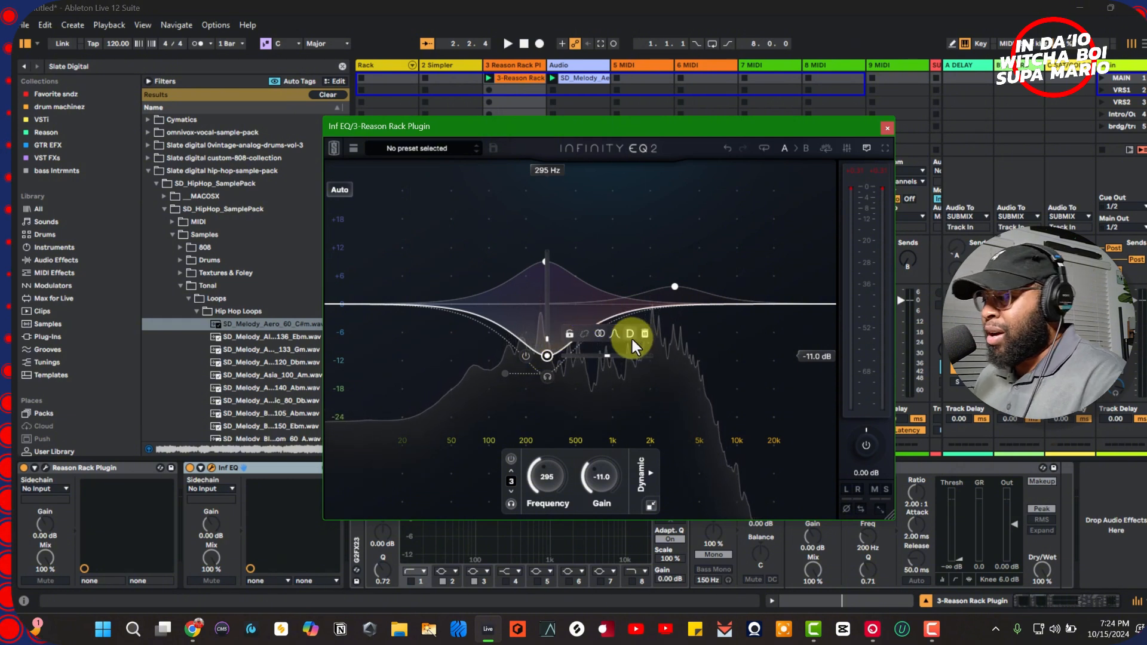
key(space)
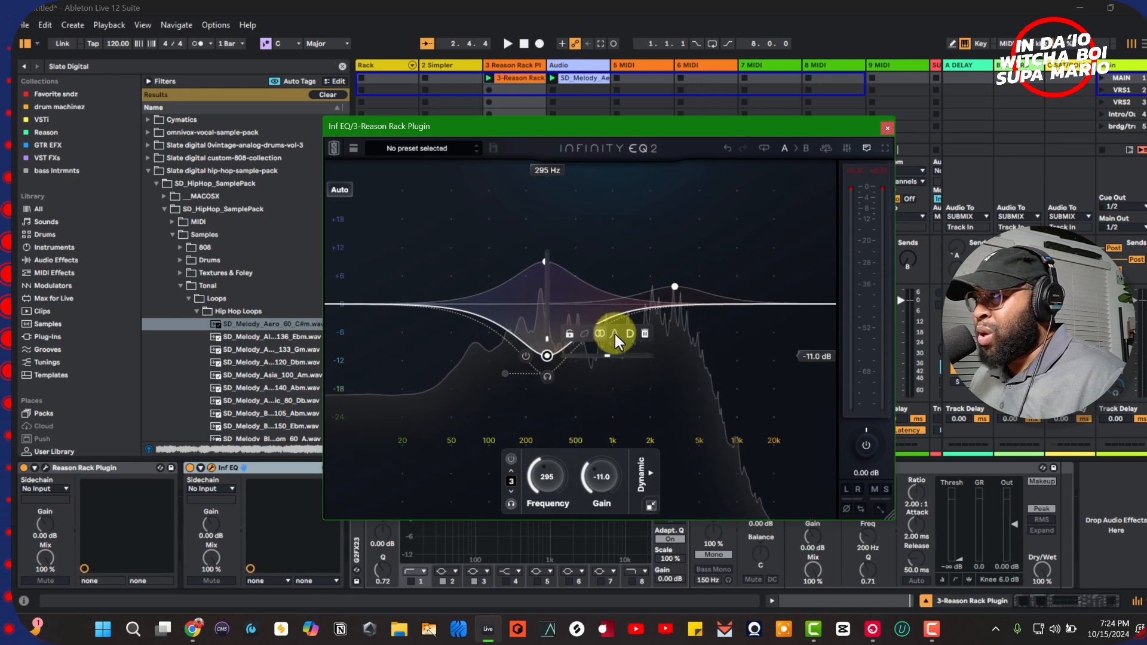
click(644, 334)
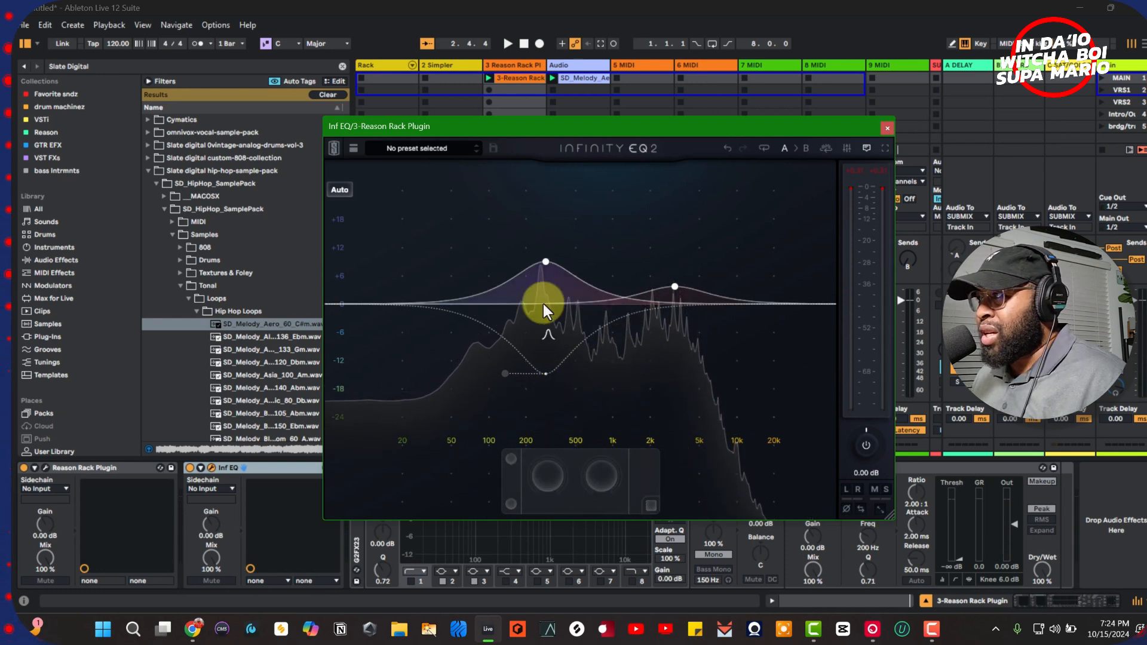
Select the 285 Hz band and adjust its threshold during playback to −25.8 dB and back up to −22.5 dB.
click(543, 264)
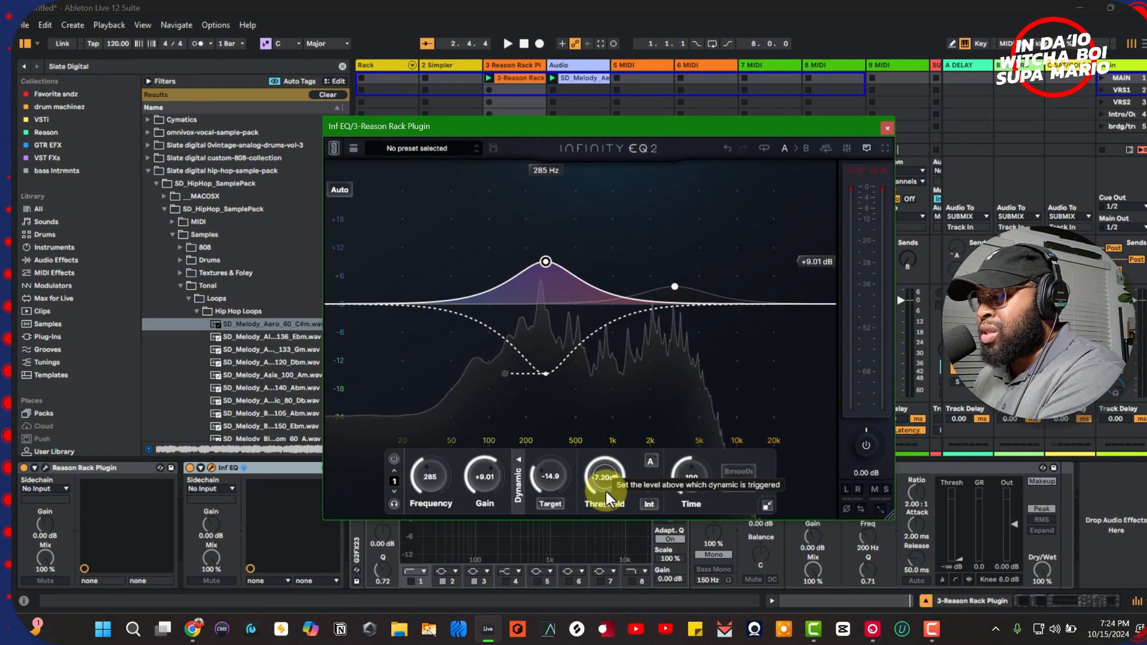
key(space)
mouse_move(606, 492)
mouse_down()
mouse_move(606, 470)
mouse_move(604, 537)
mouse_move(606, 512)
mouse_up()
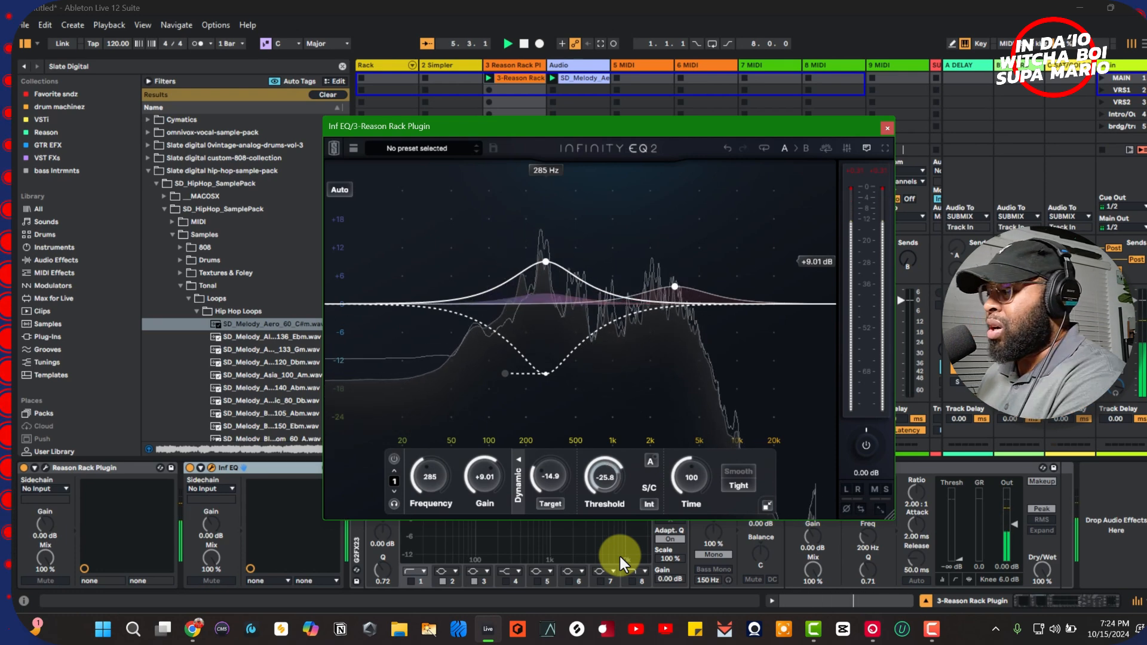
drag(603, 482, 602, 472)
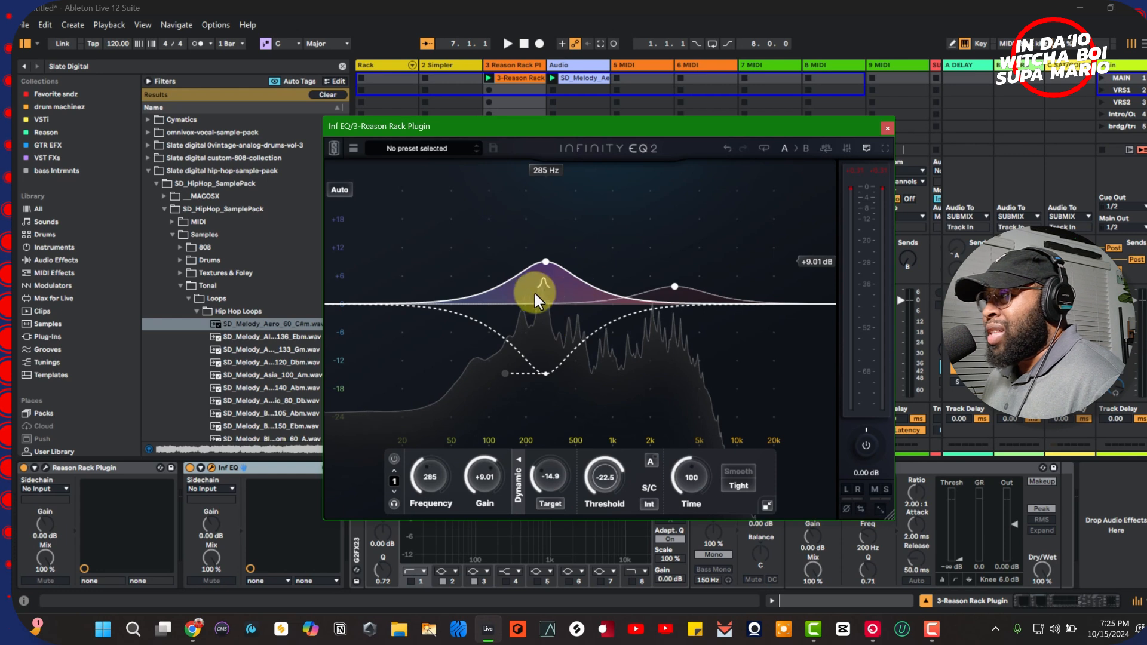
Switch the first band's dynamic response to Smooth and lower its threshold to −37.2 dB during playback.
mouse_move(547, 271)
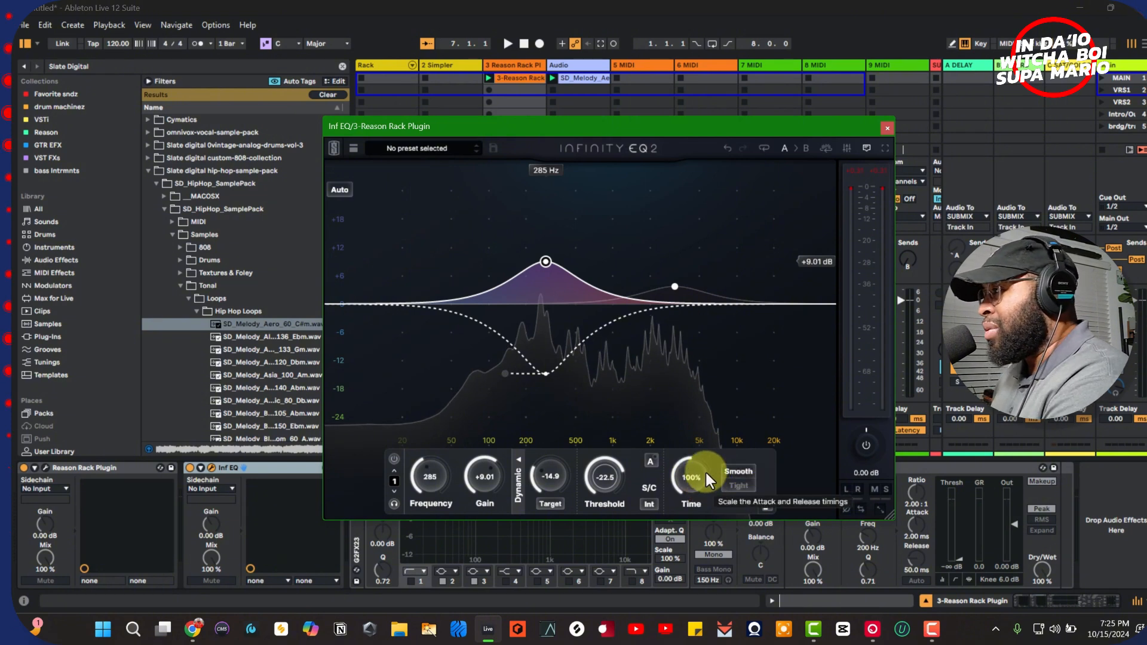
key(space)
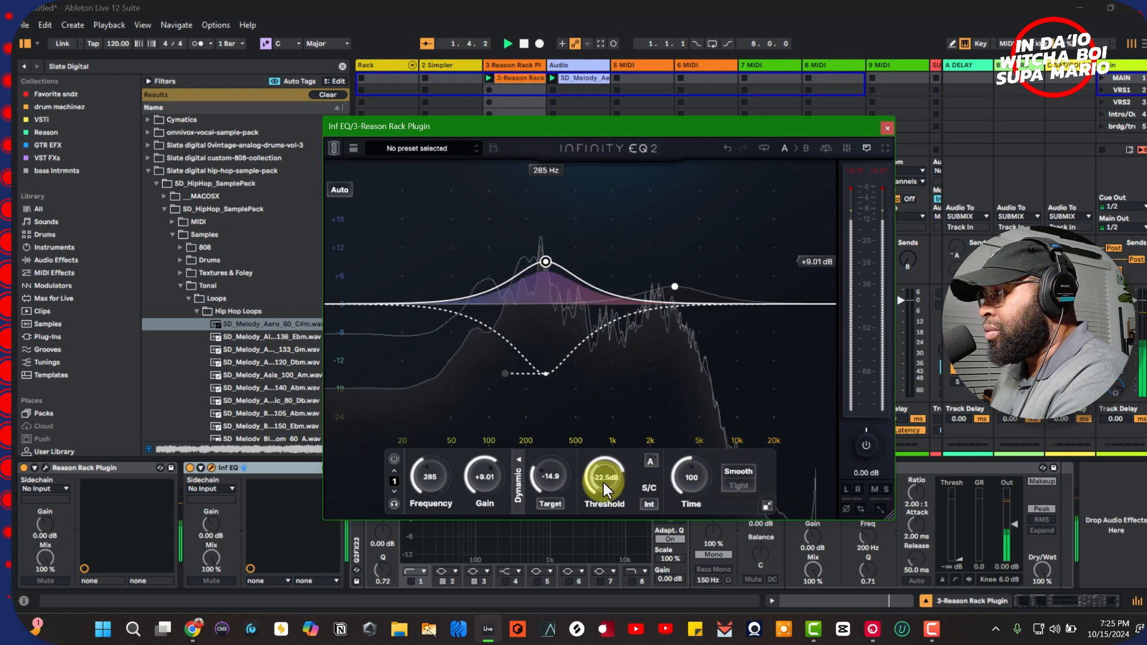
drag(604, 482, 602, 513)
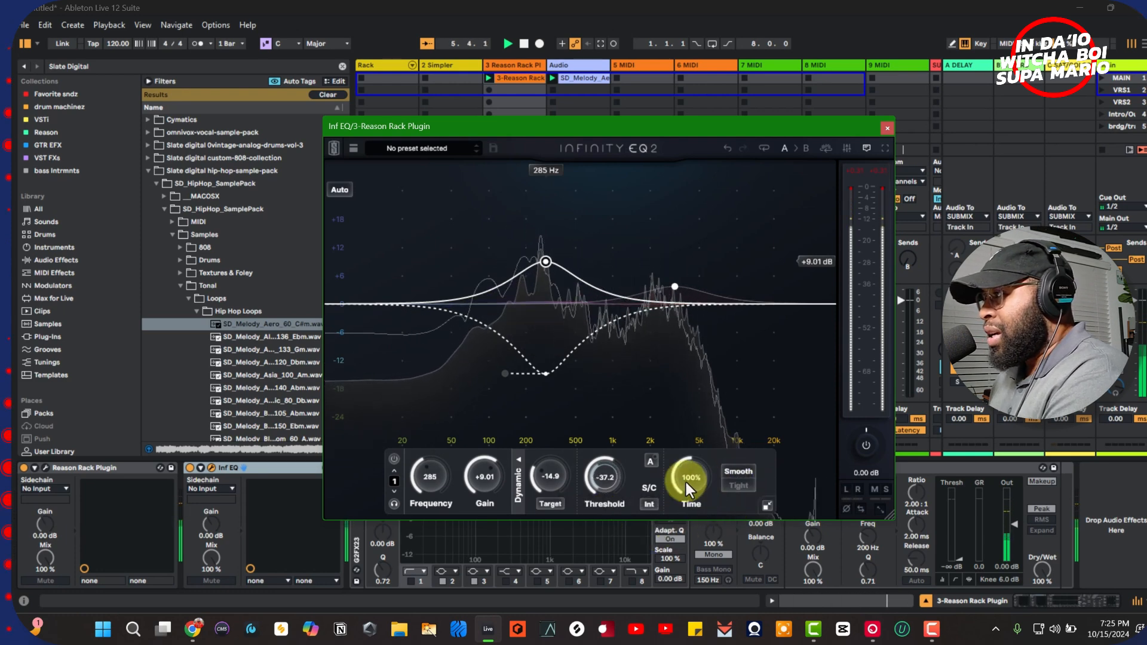
Reduce the first band's dynamic Time to 40.6%, raise it to 305%, and settle it at 319%.
drag(686, 483, 697, 551)
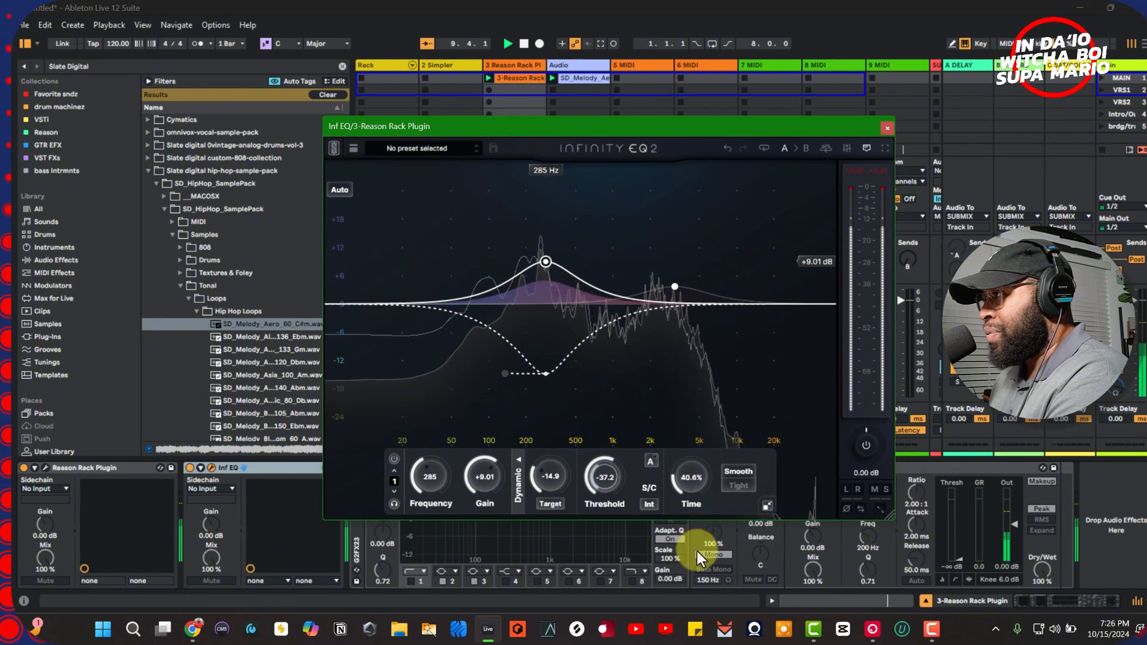
drag(691, 492, 687, 354)
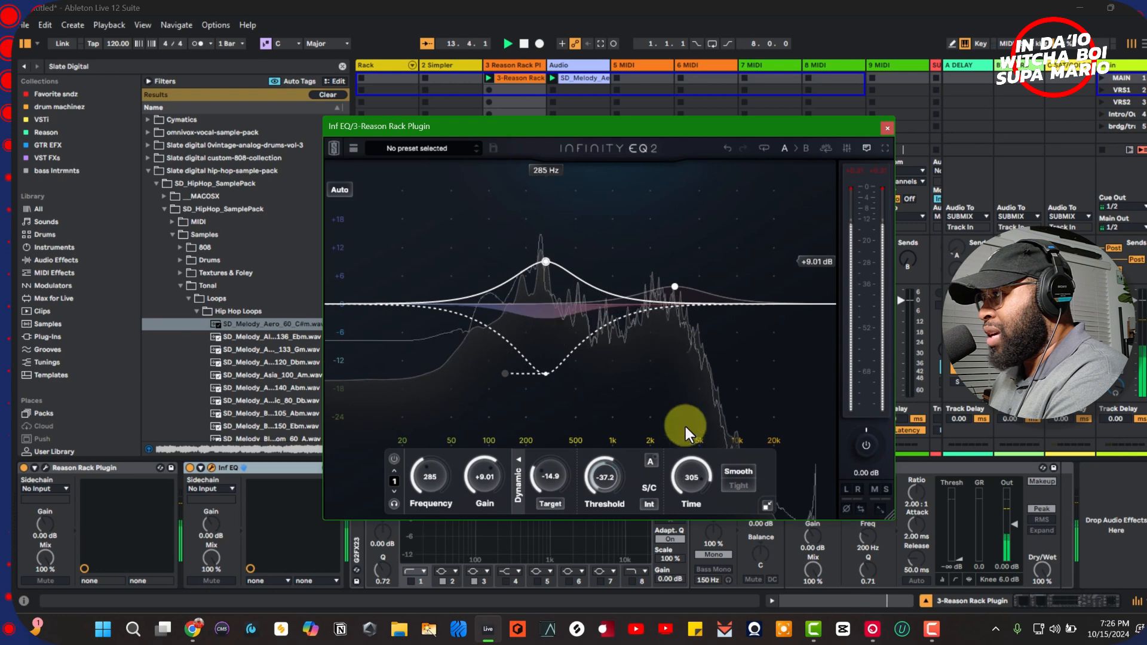
drag(694, 482, 694, 479)
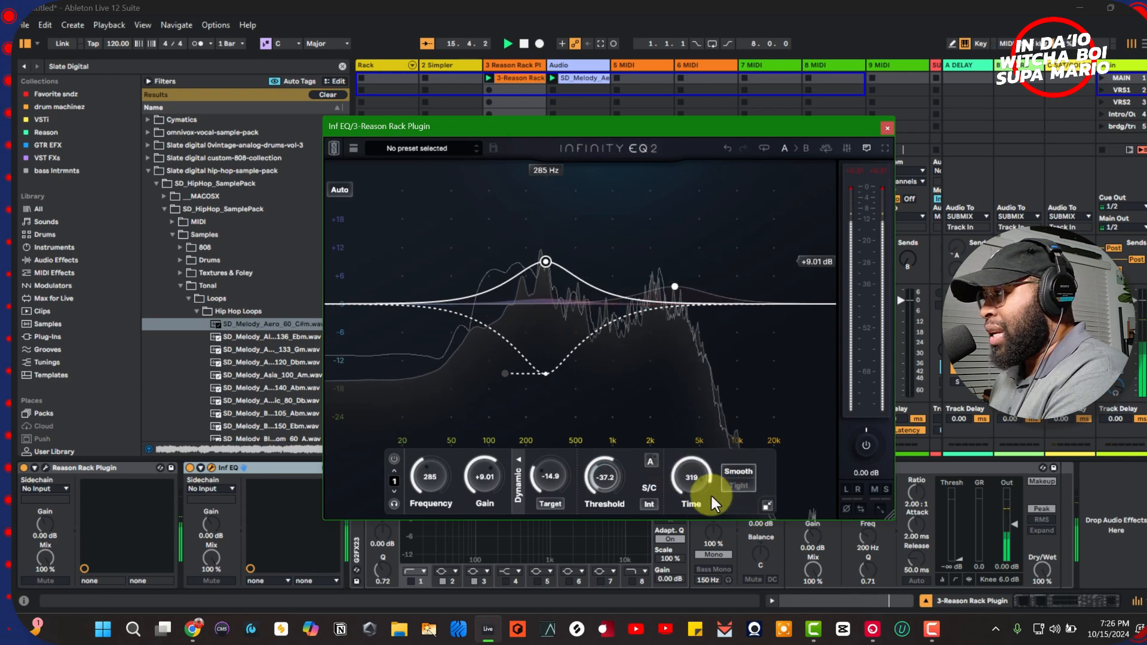
Switch the first band's dynamic response to Tight and reduce its Time to 32.8 during playback.
click(739, 486)
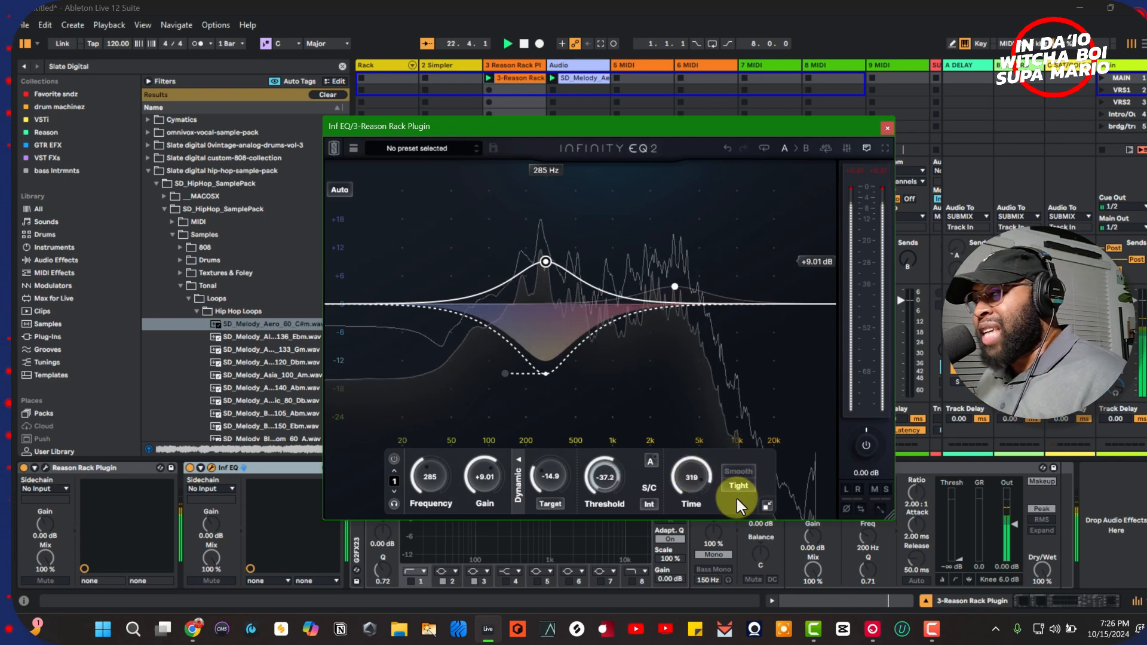
drag(696, 489, 705, 627)
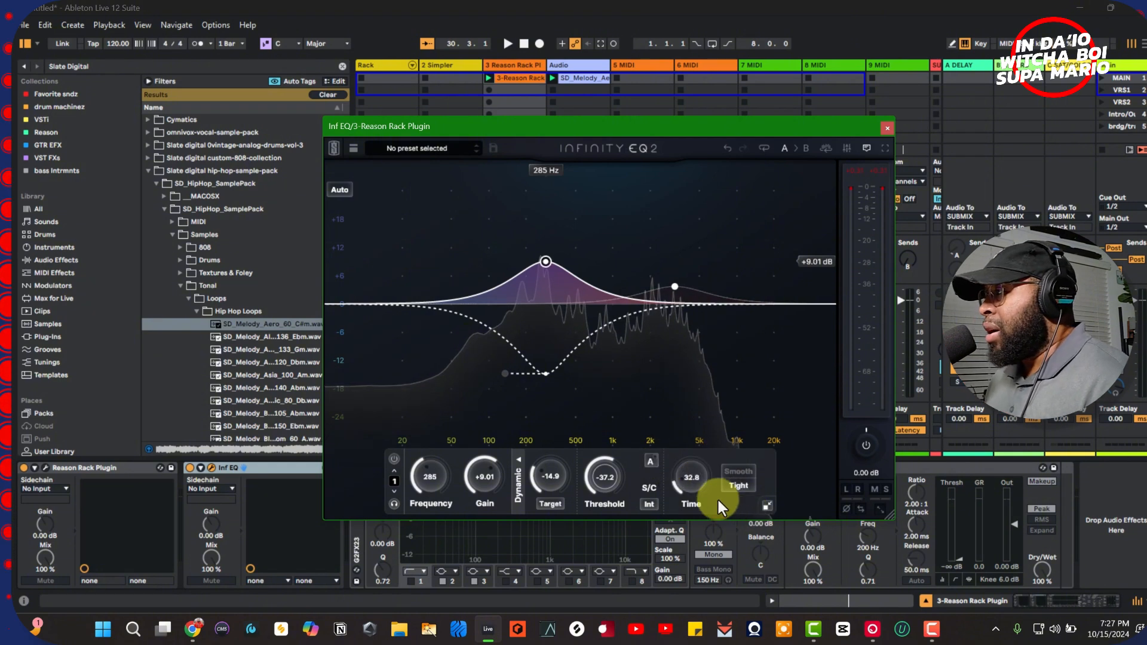
Fold the band control panel away, select the first band during playback, and unfold the panel again.
click(764, 506)
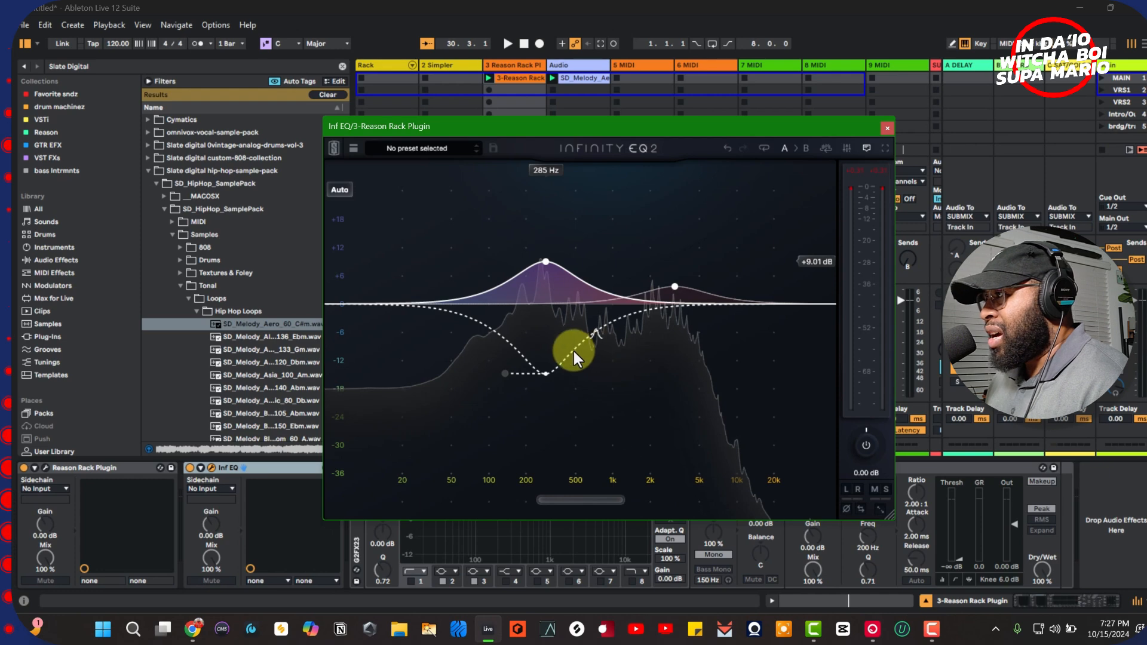
key(space)
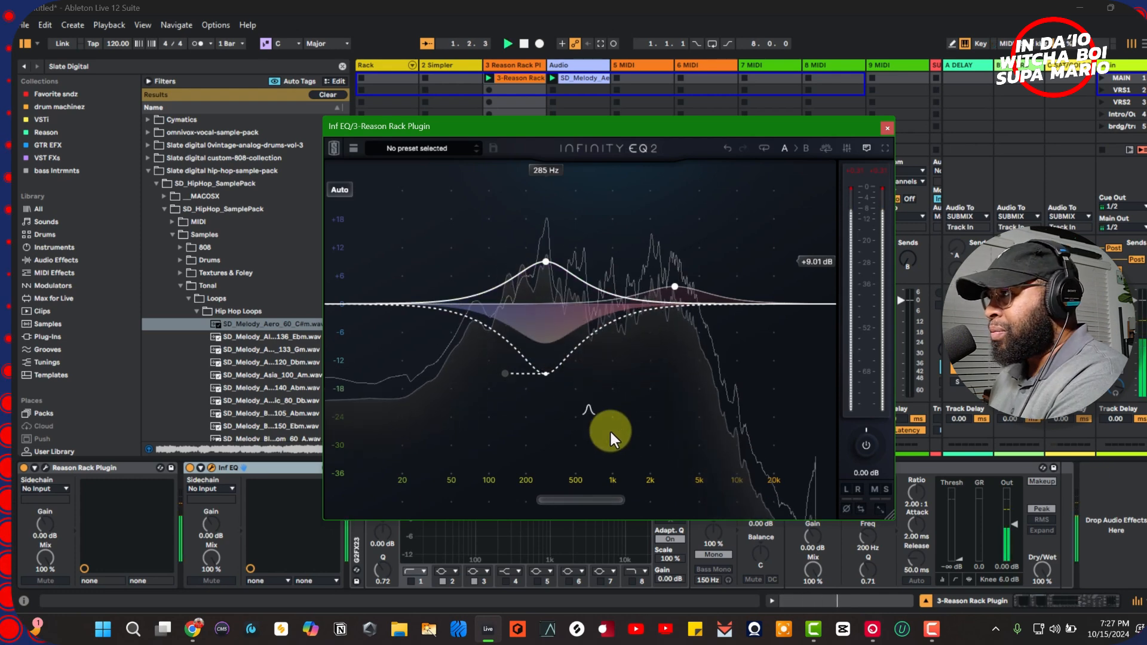
click(545, 261)
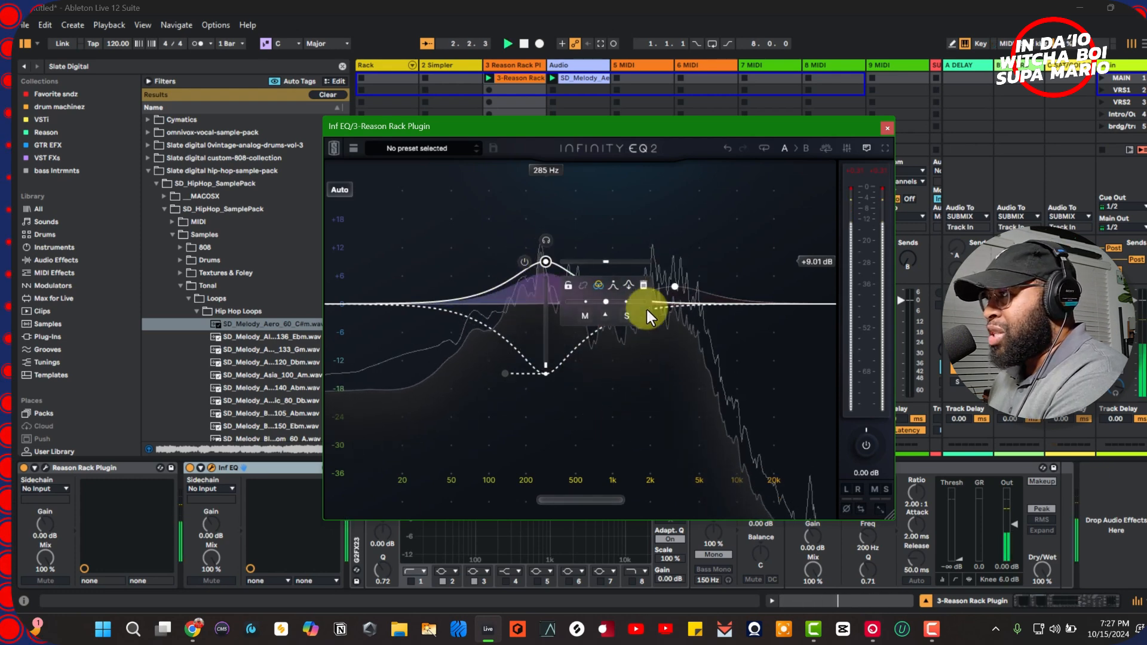
click(583, 499)
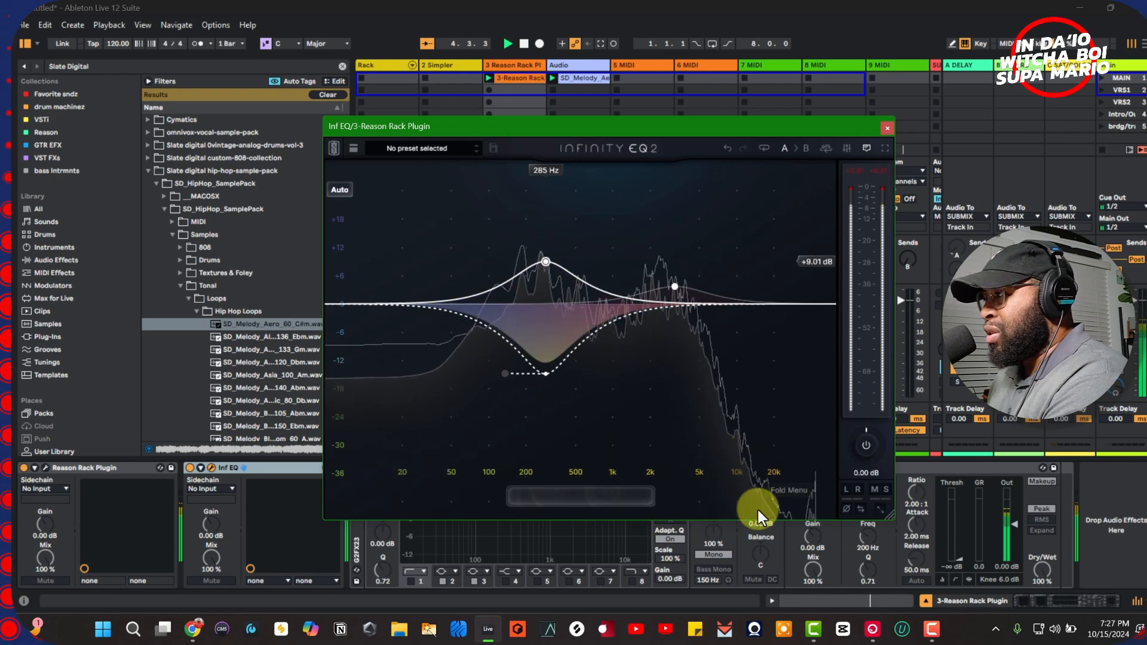
click(583, 497)
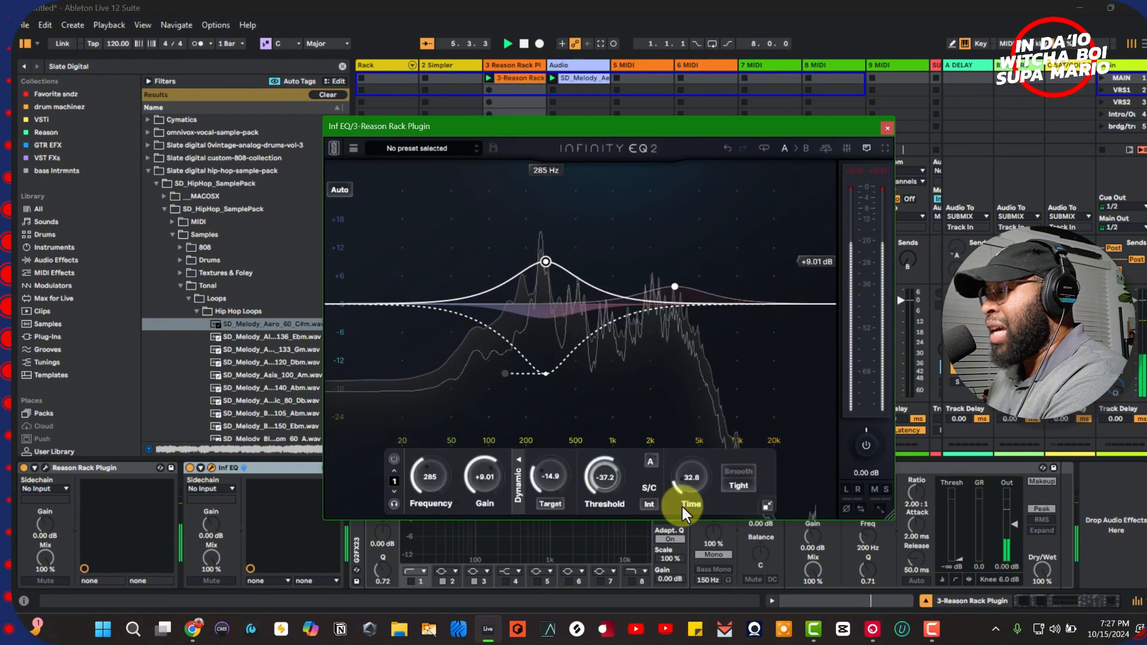
click(767, 506)
click(591, 498)
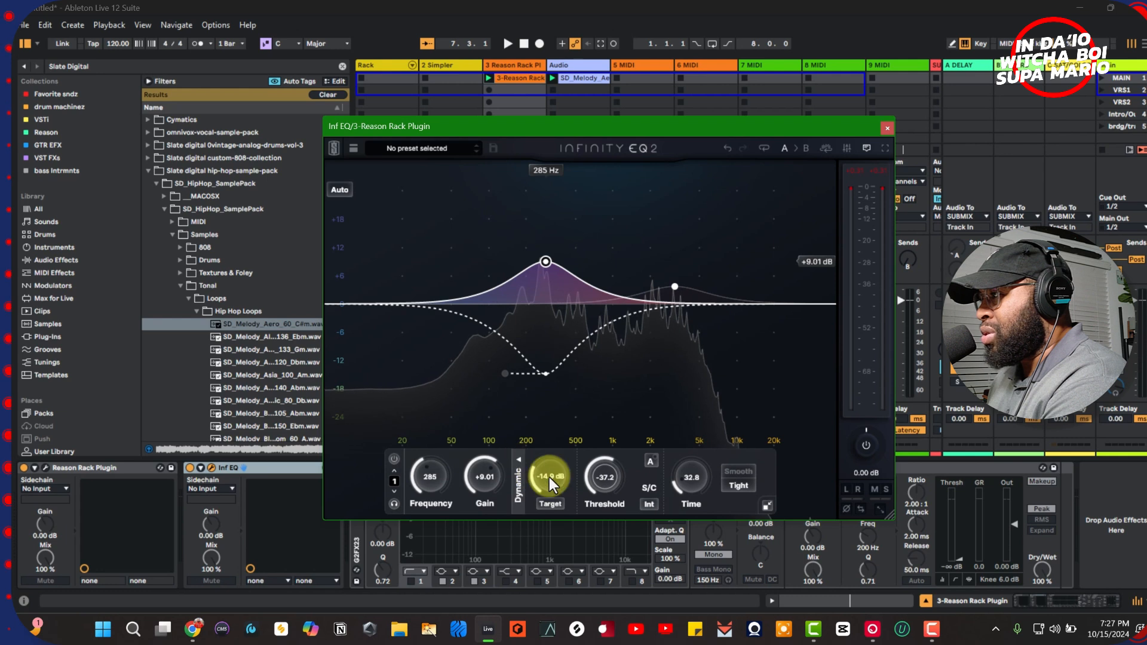
Reset the first band's dynamic target and threshold to 0.00 and turn off its Dynamic mode.
drag(549, 478, 550, 437)
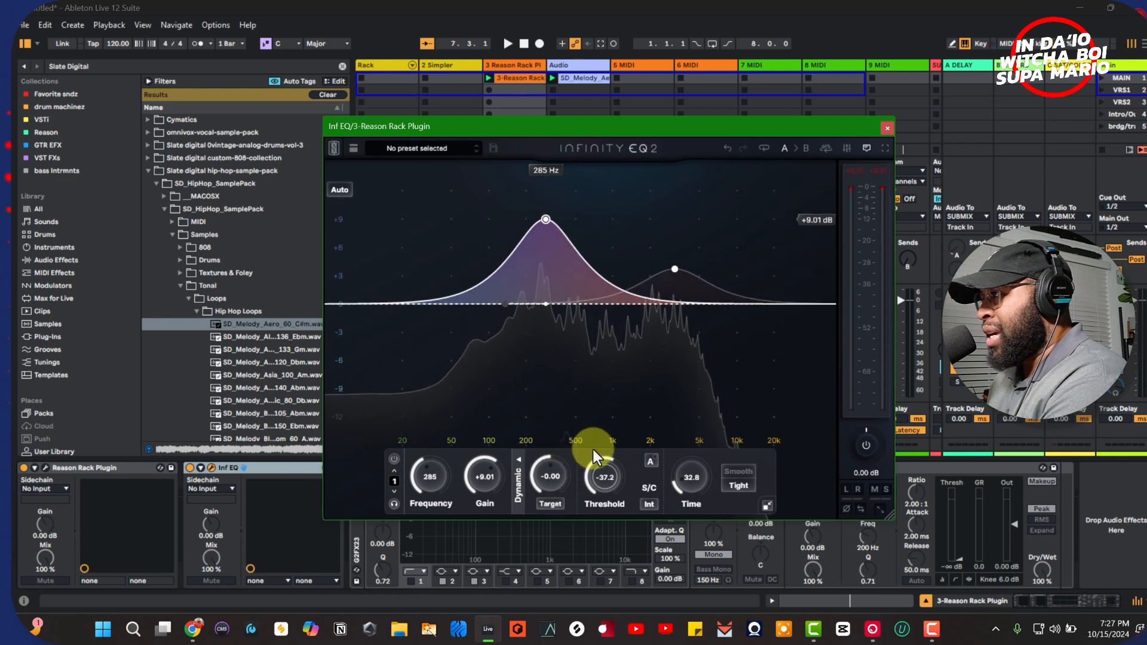
drag(604, 475, 607, 305)
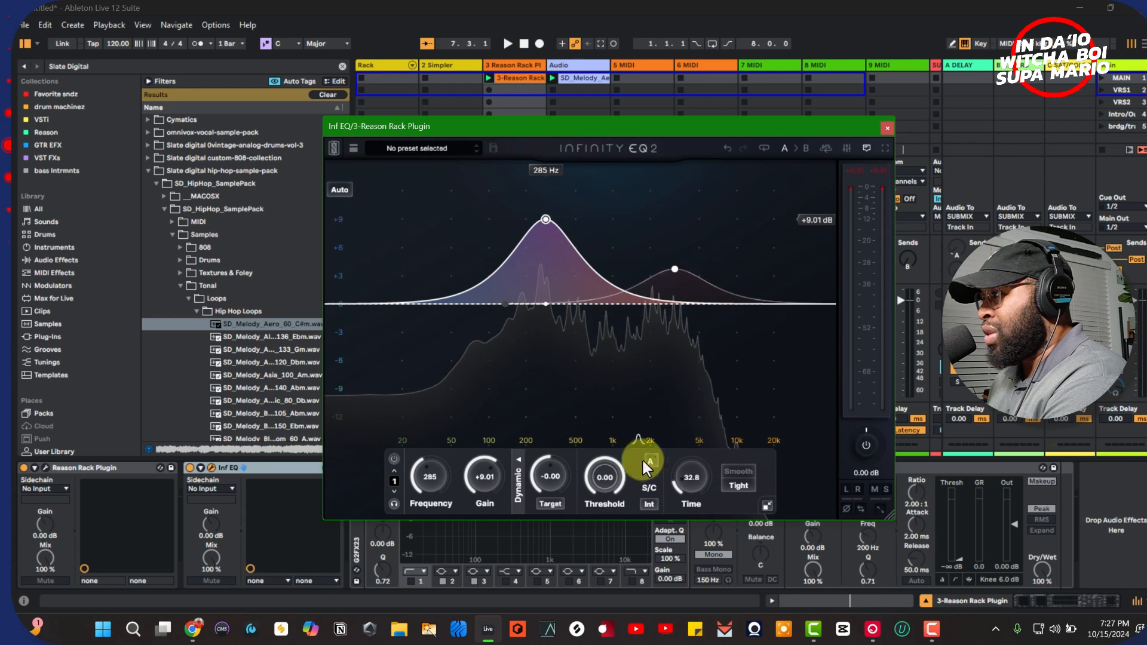
click(511, 487)
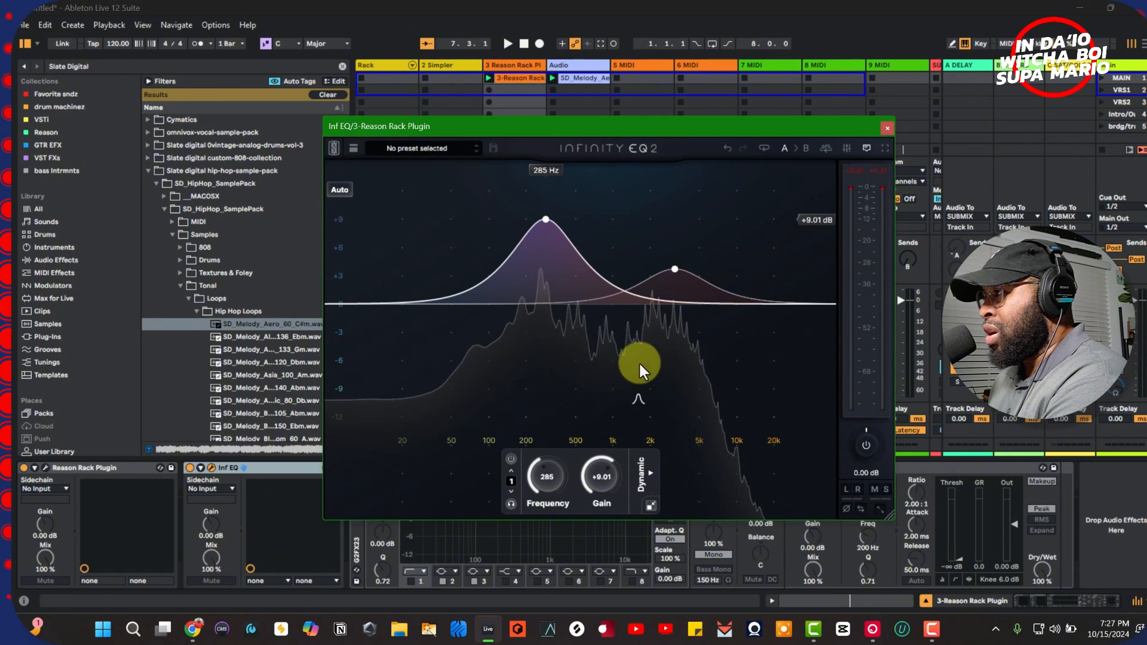
Delete the second band at 3.17 kHz.
click(674, 270)
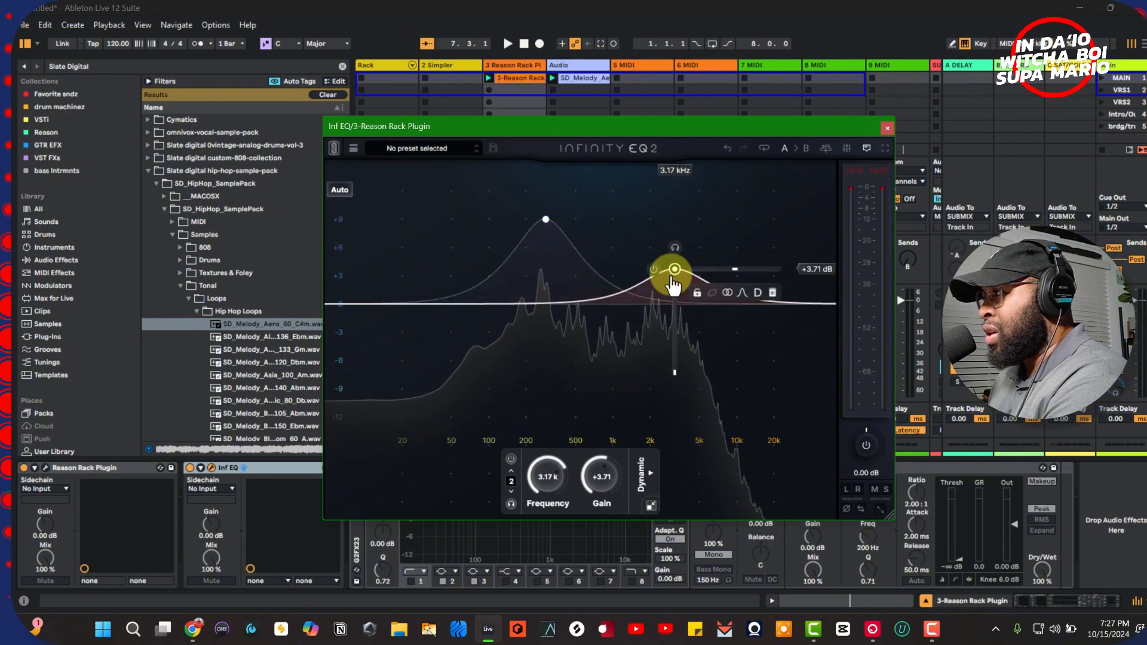
click(772, 292)
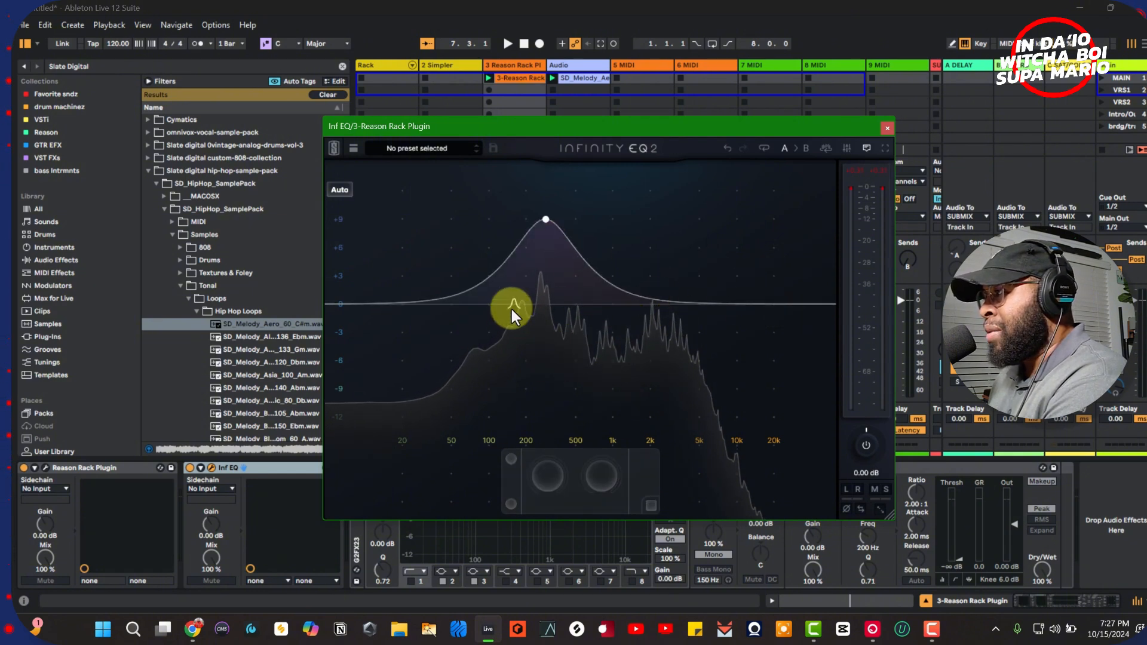
Flatten the remaining band to 0 dB at 290 Hz, and during playback raise it to +5.07 dB at 432 Hz.
click(540, 224)
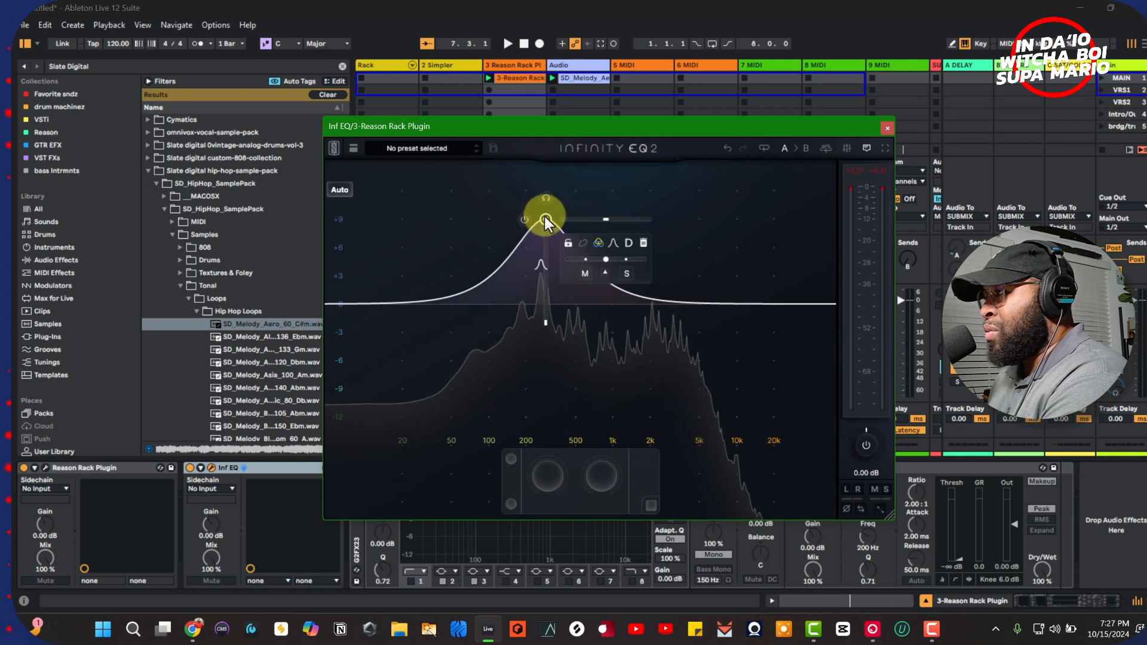
drag(545, 219, 546, 305)
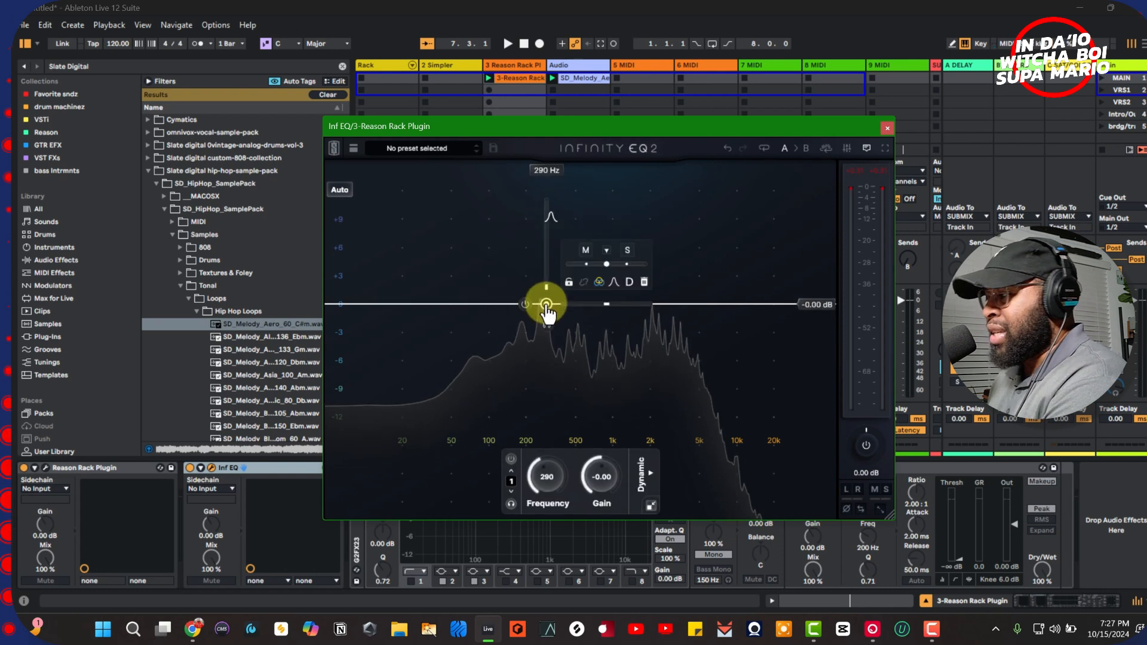
key(space)
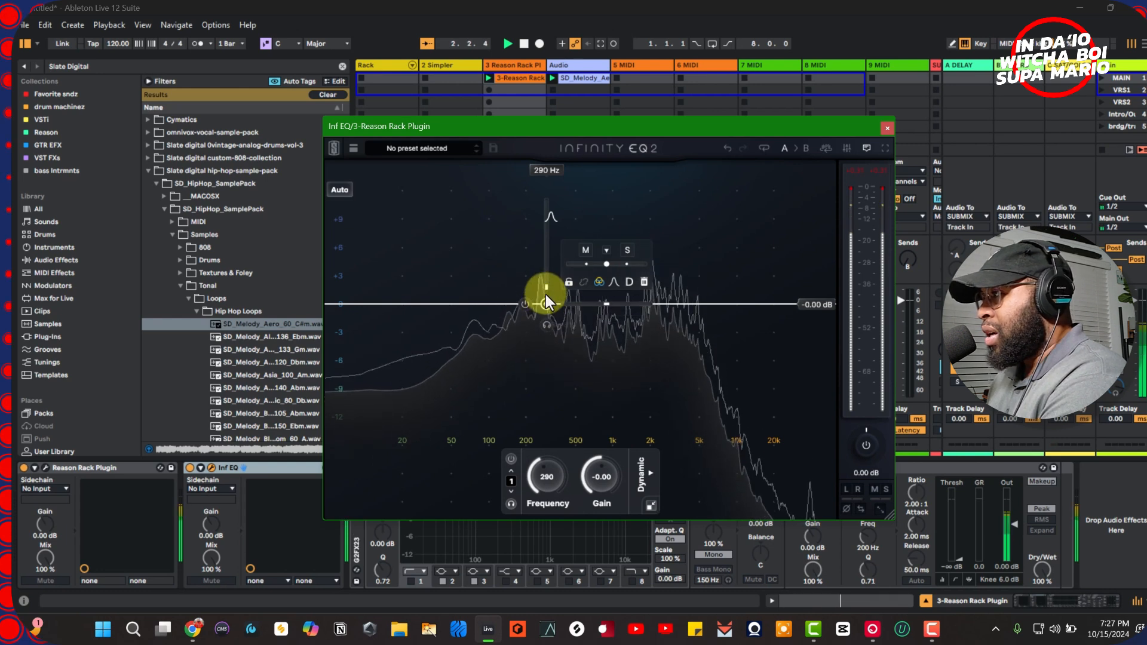
drag(545, 305, 567, 257)
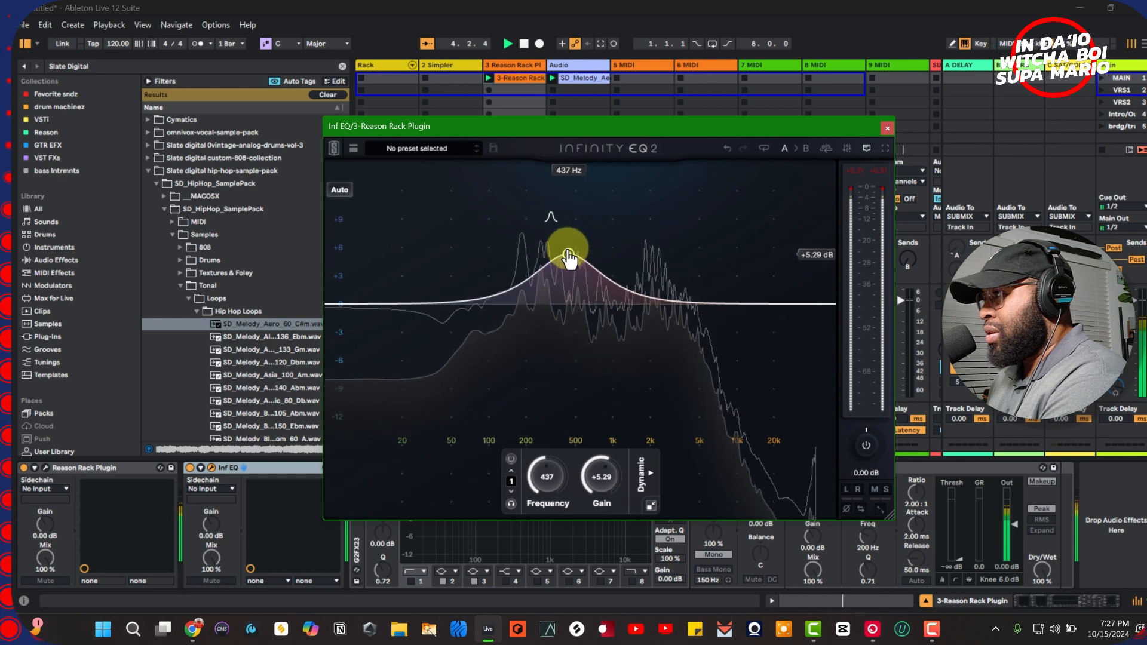
Audition the band's filter type as low-pass, notch, high-pass, band-pass and low shelf during playback.
click(636, 281)
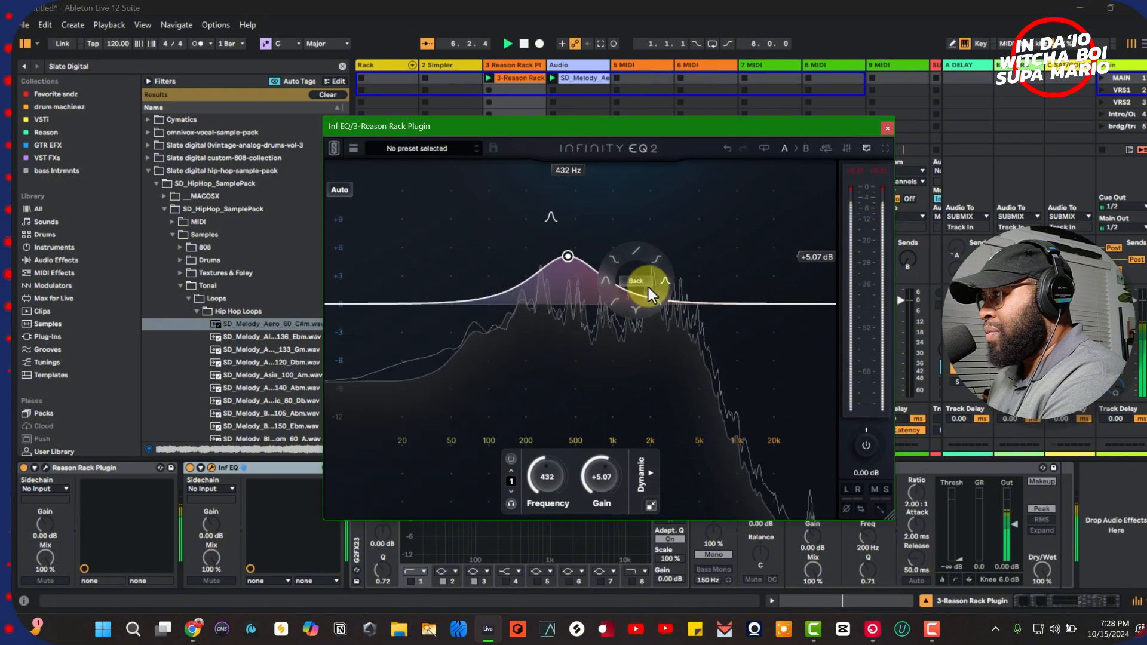
click(653, 294)
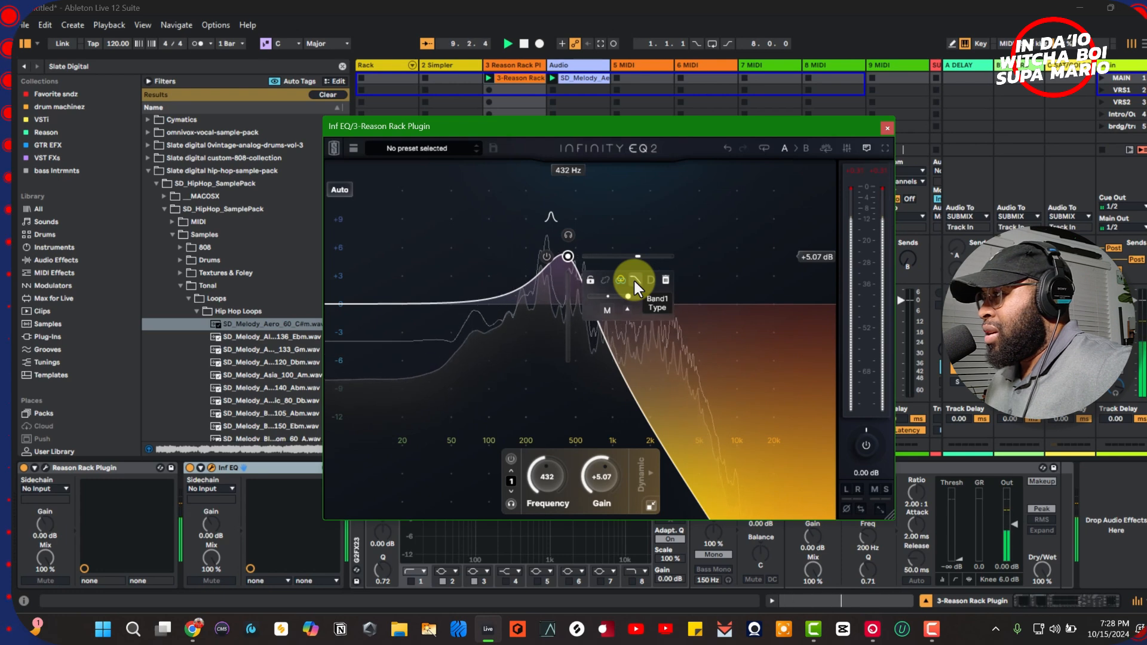
click(633, 278)
click(635, 308)
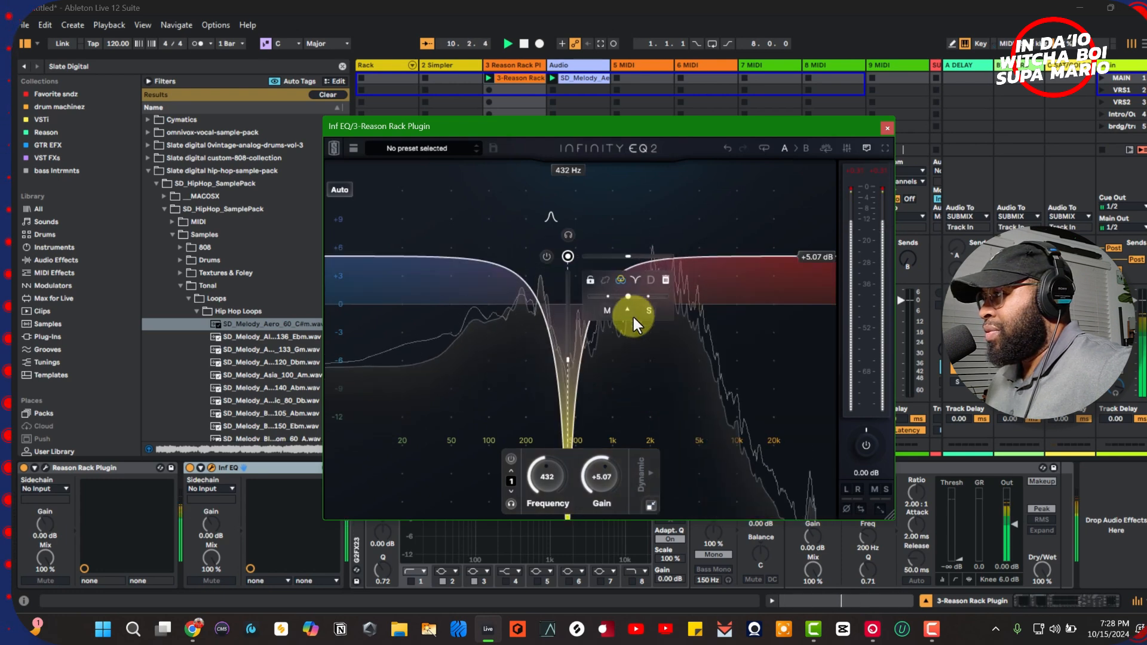
click(637, 278)
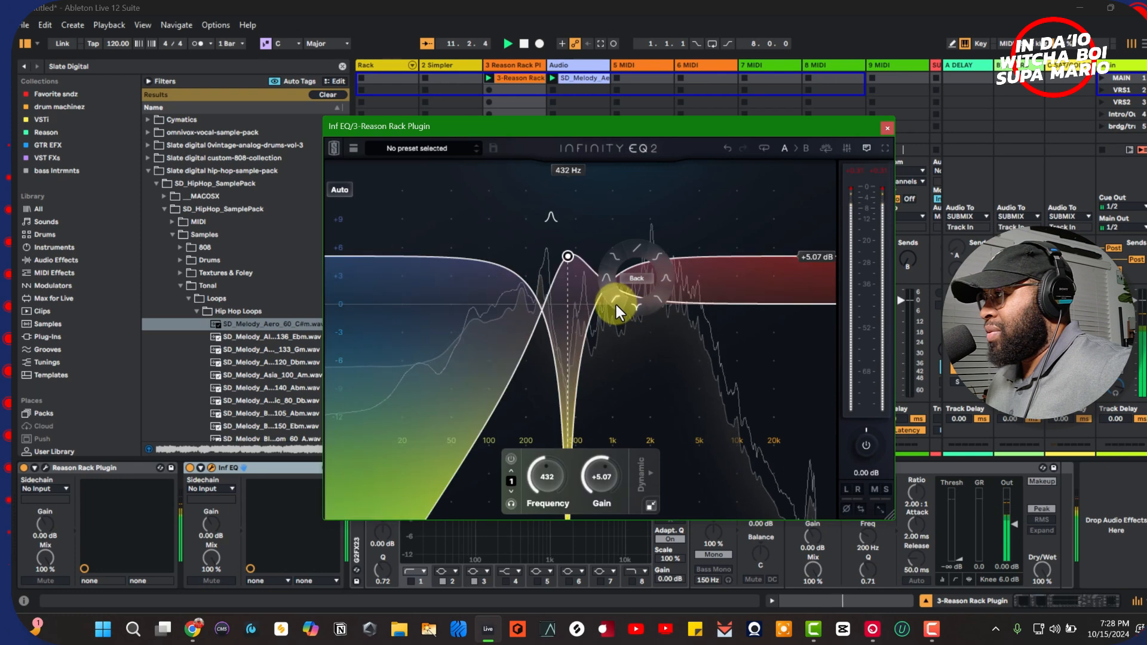
click(615, 305)
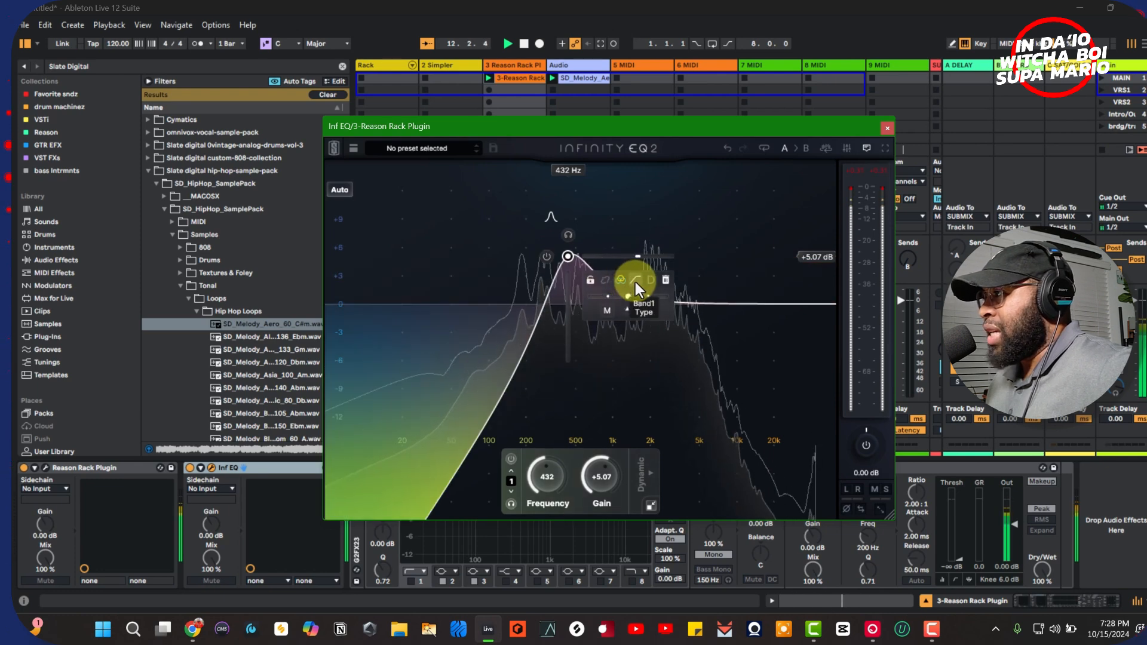
click(636, 282)
click(618, 304)
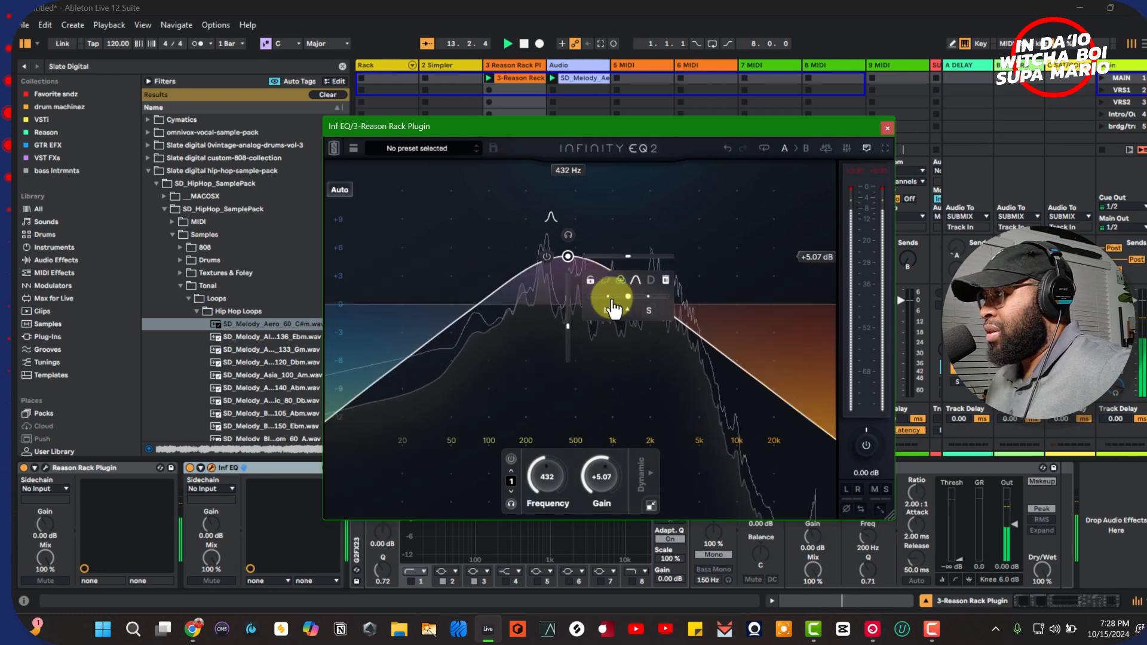
click(636, 281)
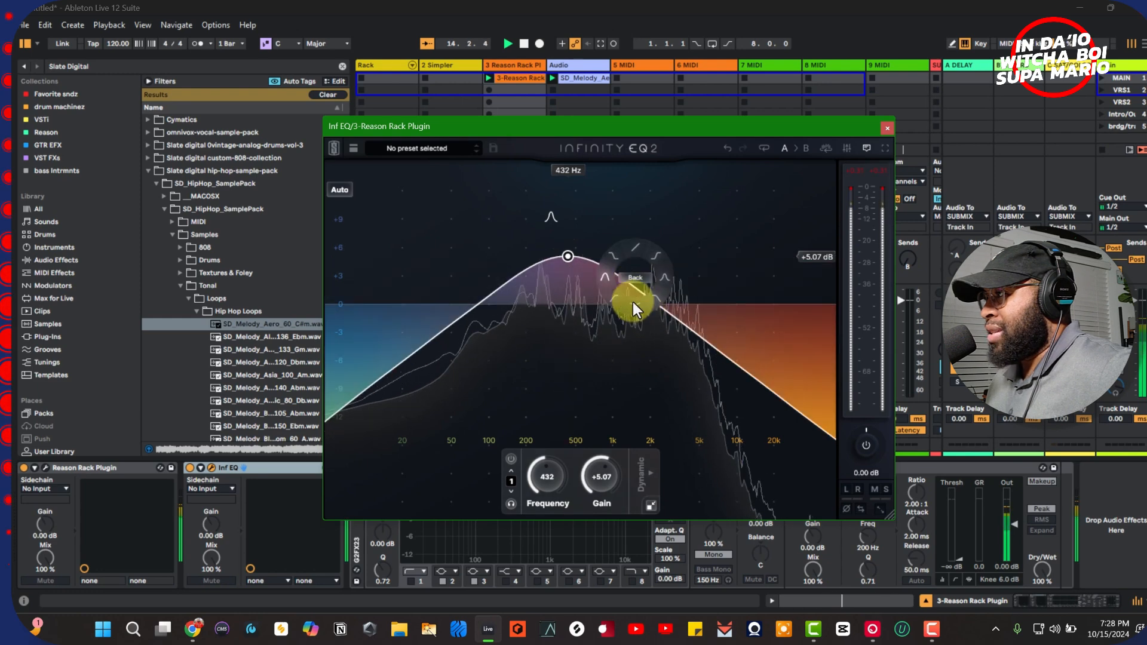
click(608, 256)
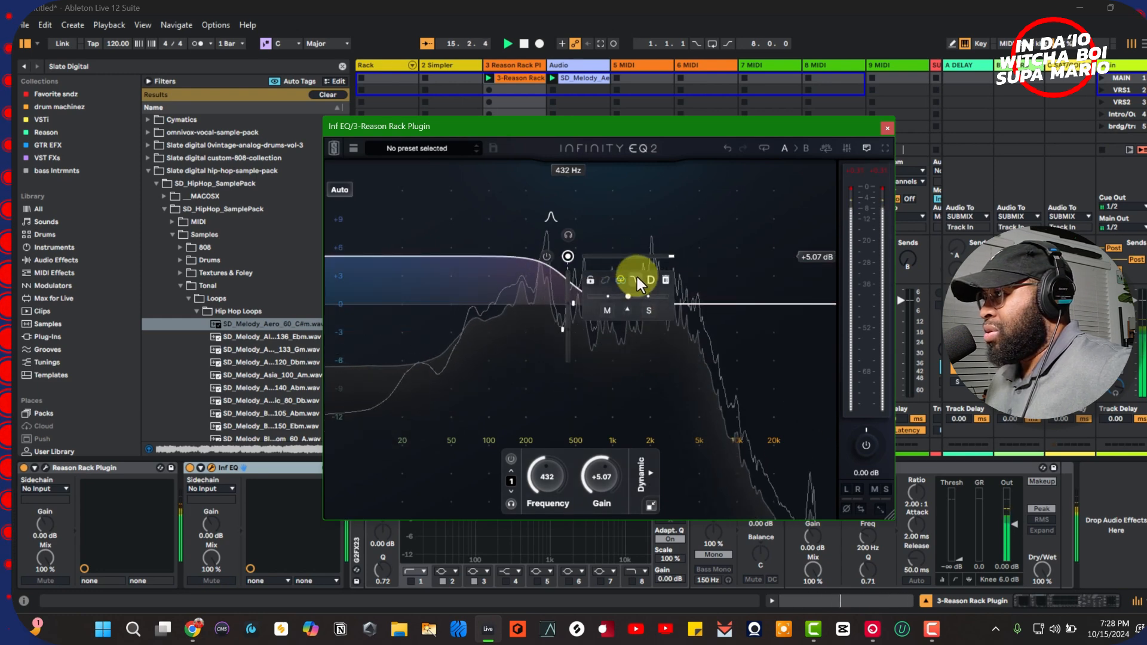
Change the band to a tilt shelf and adjust it to 698 Hz with +5.55 dB gain.
click(636, 280)
click(651, 280)
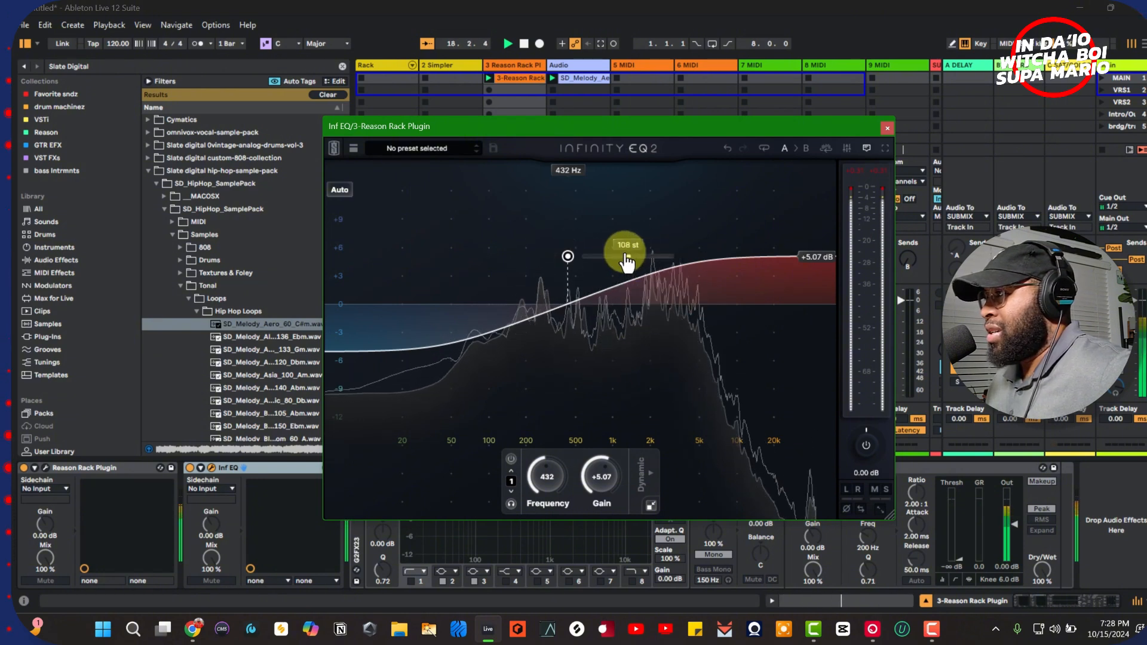
mouse_move(601, 479)
mouse_down()
mouse_move(602, 524)
mouse_move(601, 500)
mouse_up()
drag(600, 495, 587, 466)
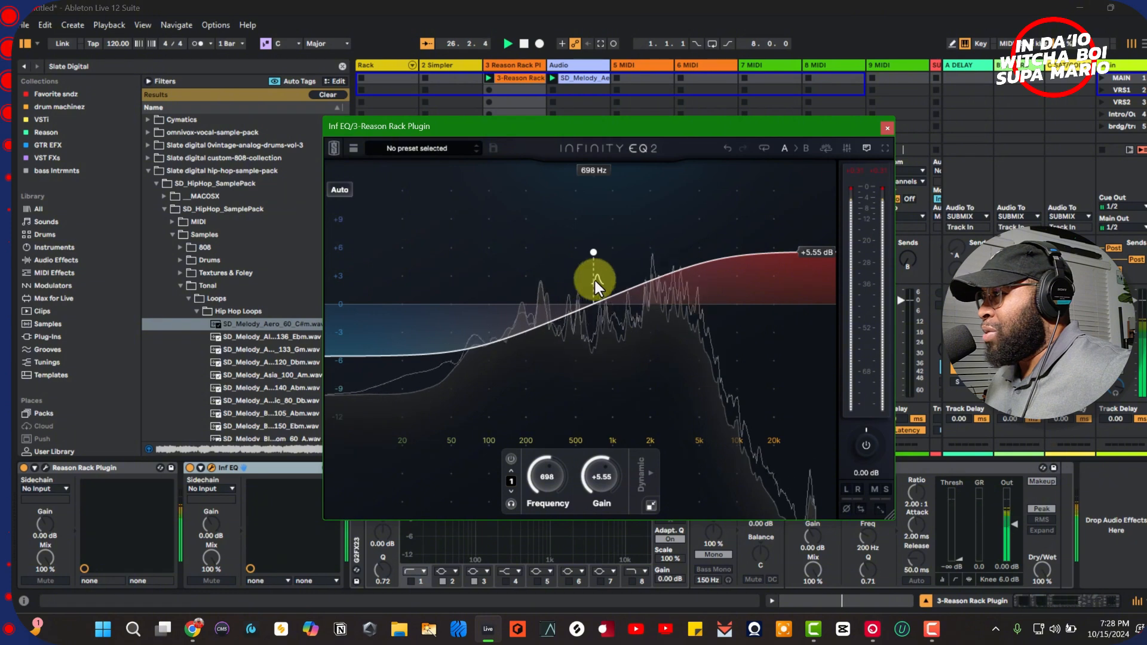
Change the band to a high shelf at 699 Hz and lower its gain to +4.58 dB.
mouse_move(595, 261)
click(661, 275)
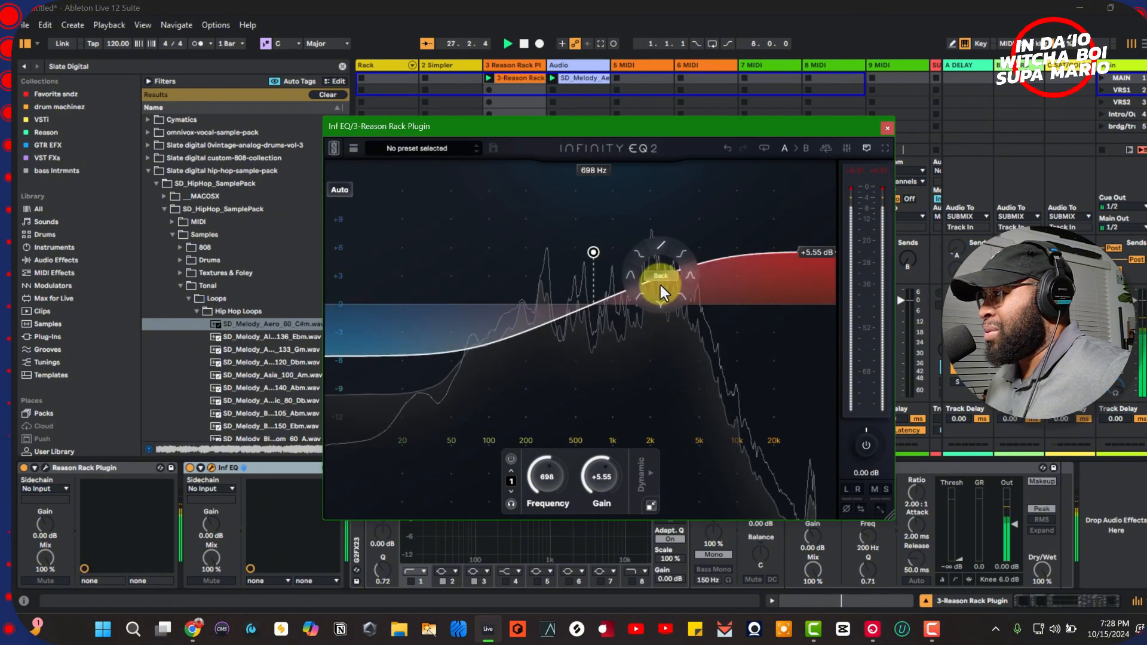
click(683, 252)
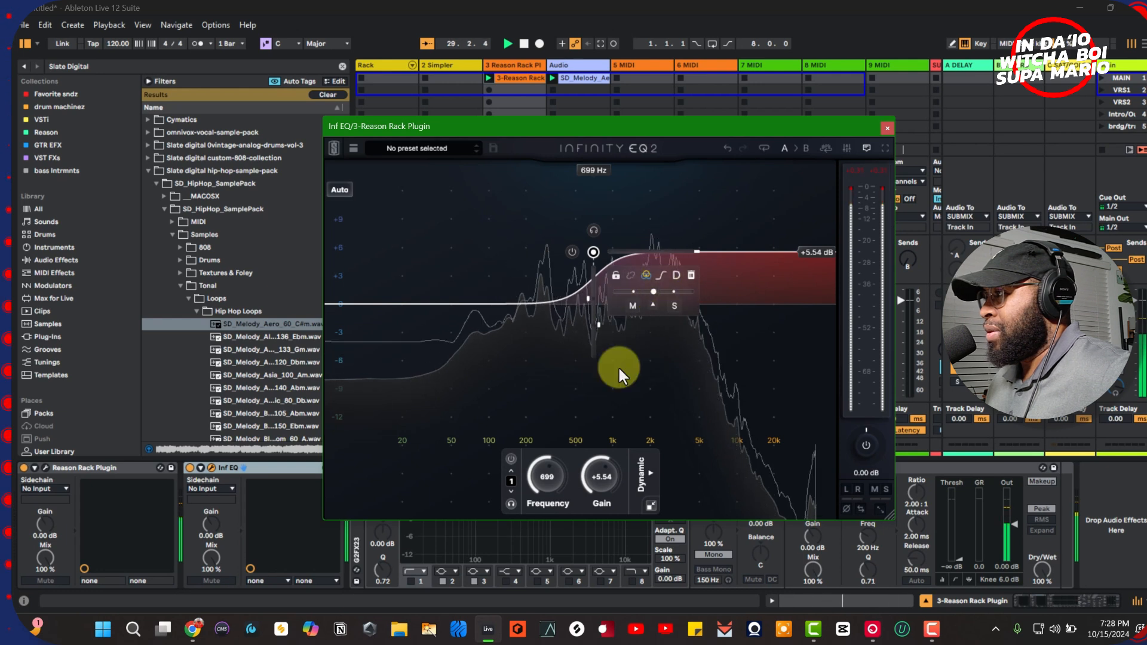
mouse_move(621, 492)
mouse_down()
mouse_move(604, 521)
mouse_move(606, 494)
mouse_up()
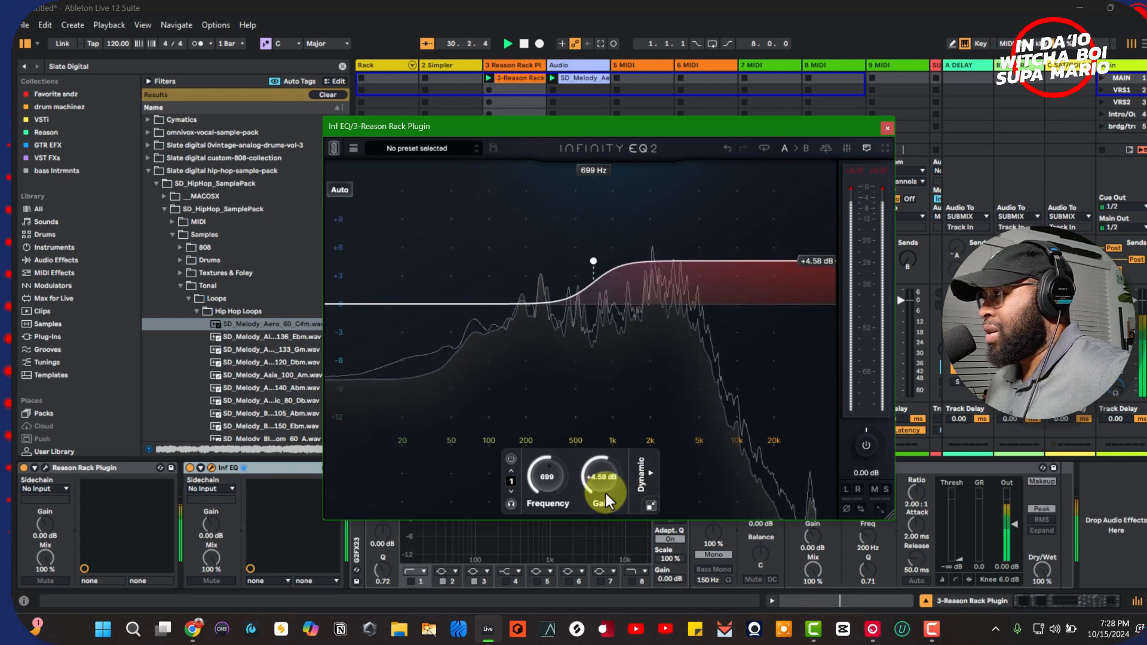
Return the band to a bell, widen its bandwidth around 572 Hz at +2.36 dB, and steepen its slope to 120 dB/Oct.
mouse_move(583, 267)
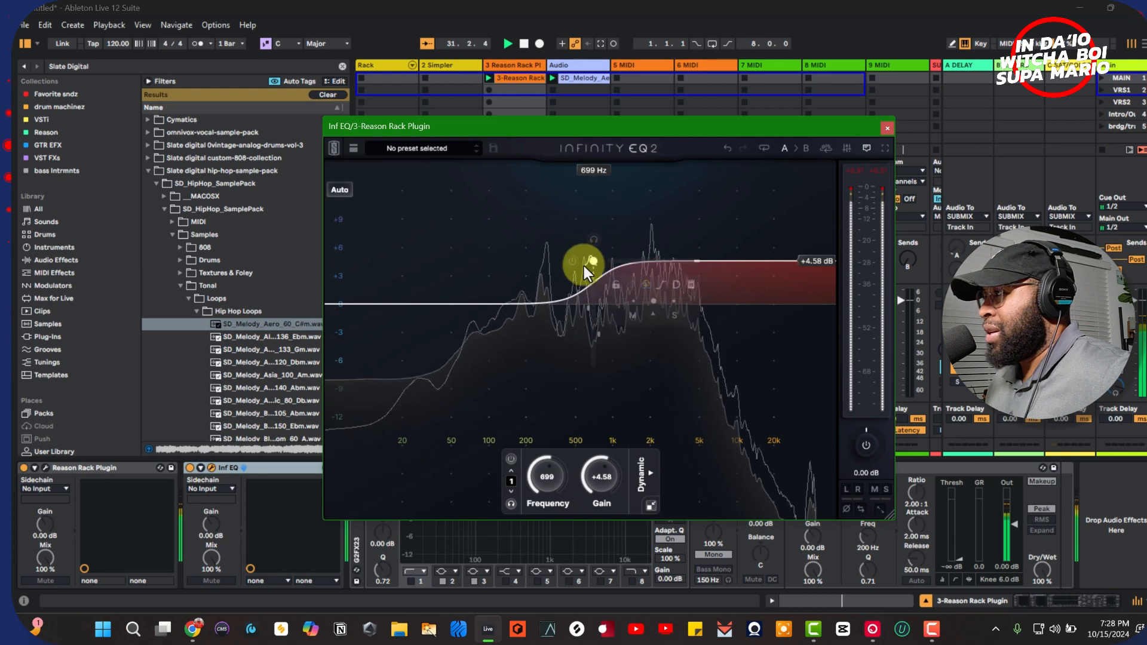
click(662, 284)
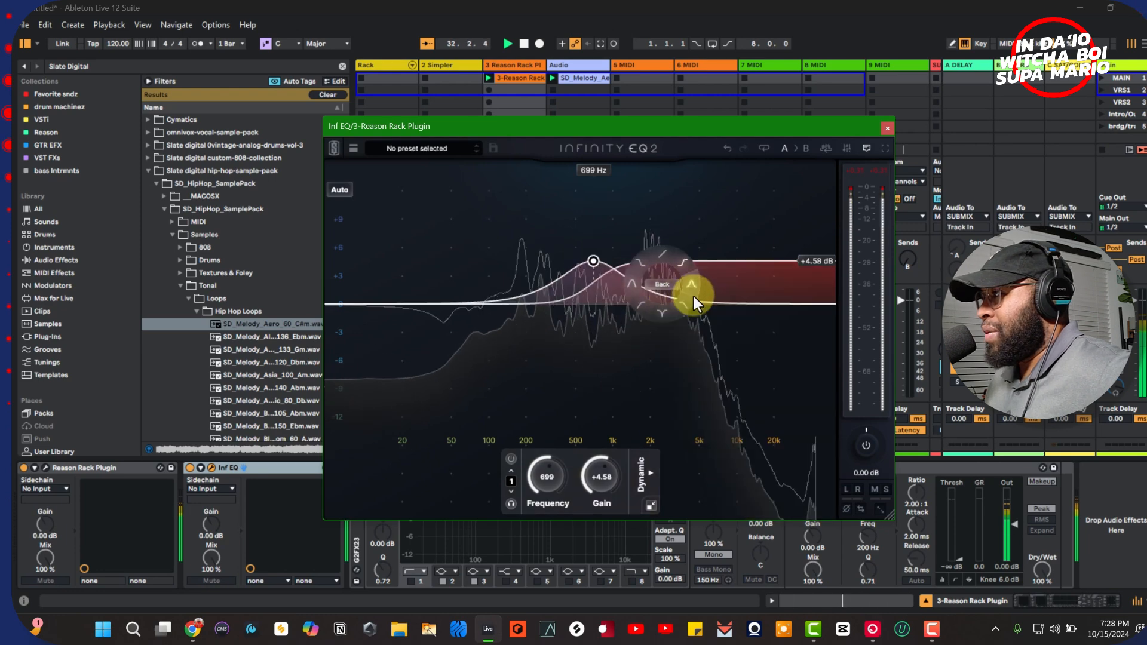
click(686, 285)
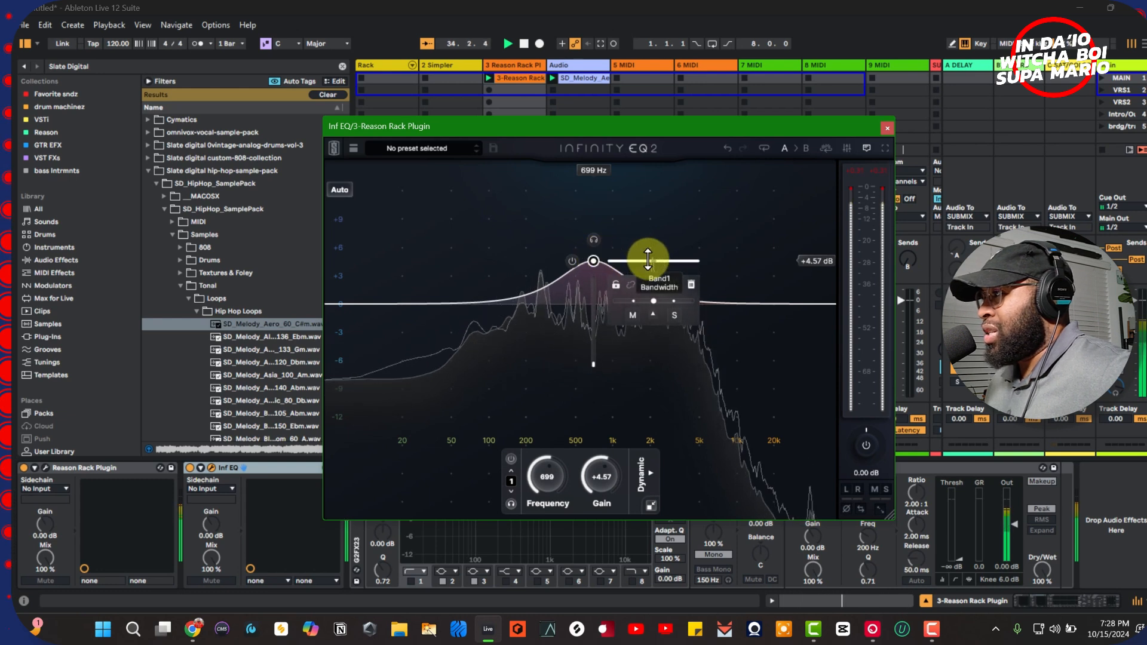
mouse_move(666, 260)
mouse_down()
mouse_move(610, 278)
mouse_move(677, 276)
mouse_move(674, 266)
mouse_up()
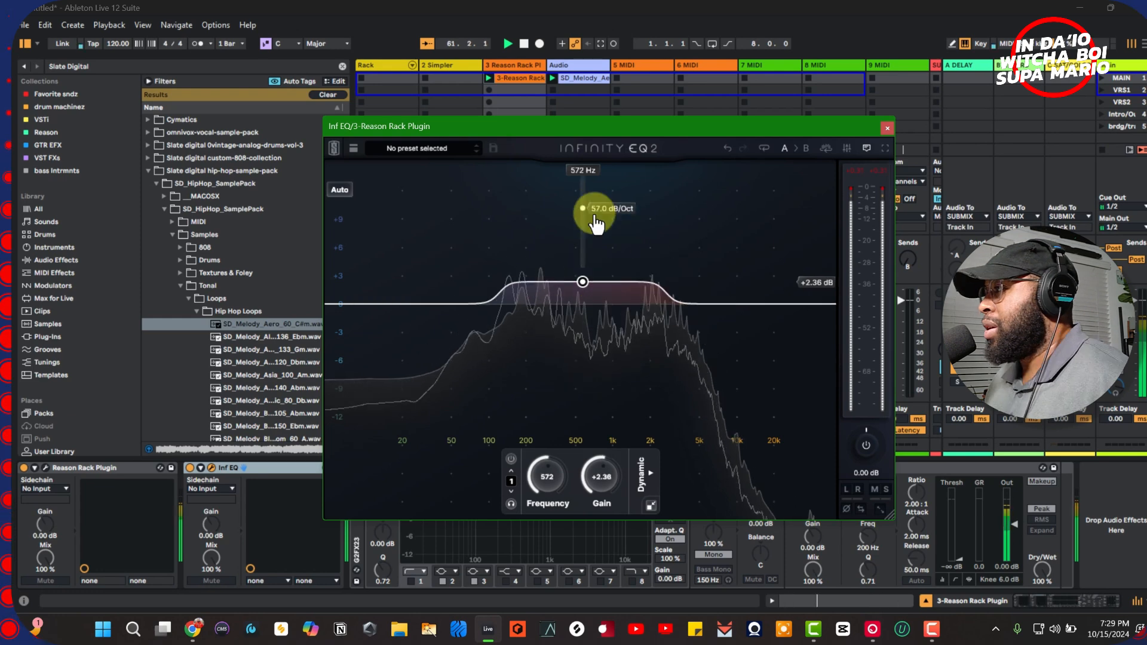
drag(597, 221, 590, 149)
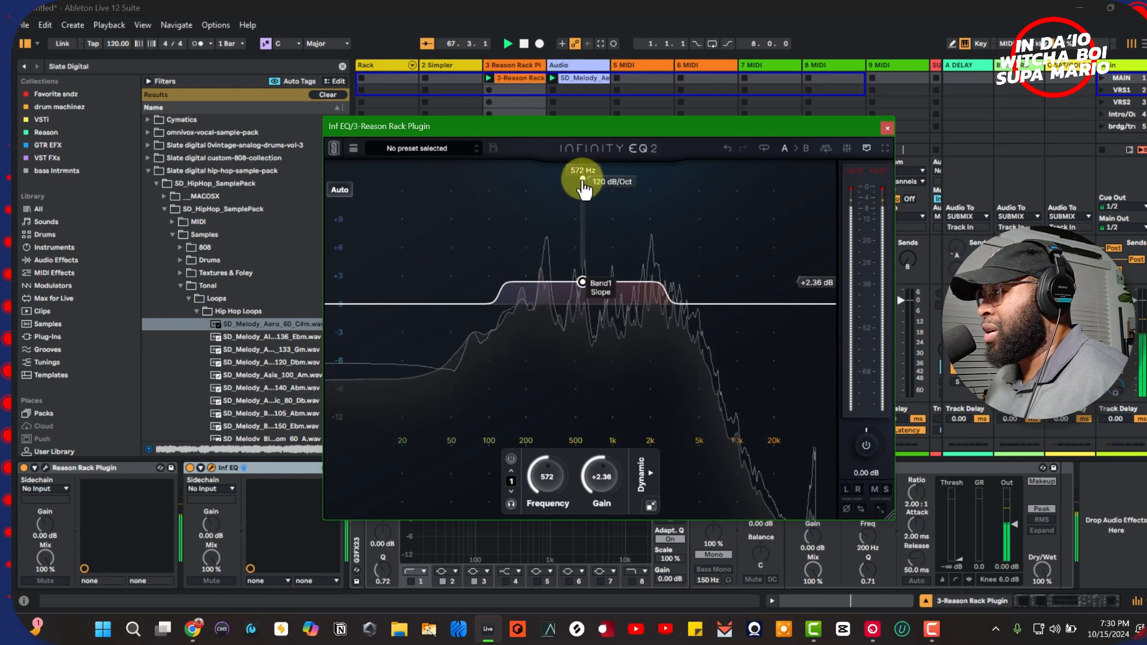
Raise the bell to 624 Hz at +6.50 dB, soften its slope to 44.6 dB/Oct, and lower it to +0.71 dB at 1.08 kHz.
click(584, 284)
drag(583, 283, 586, 241)
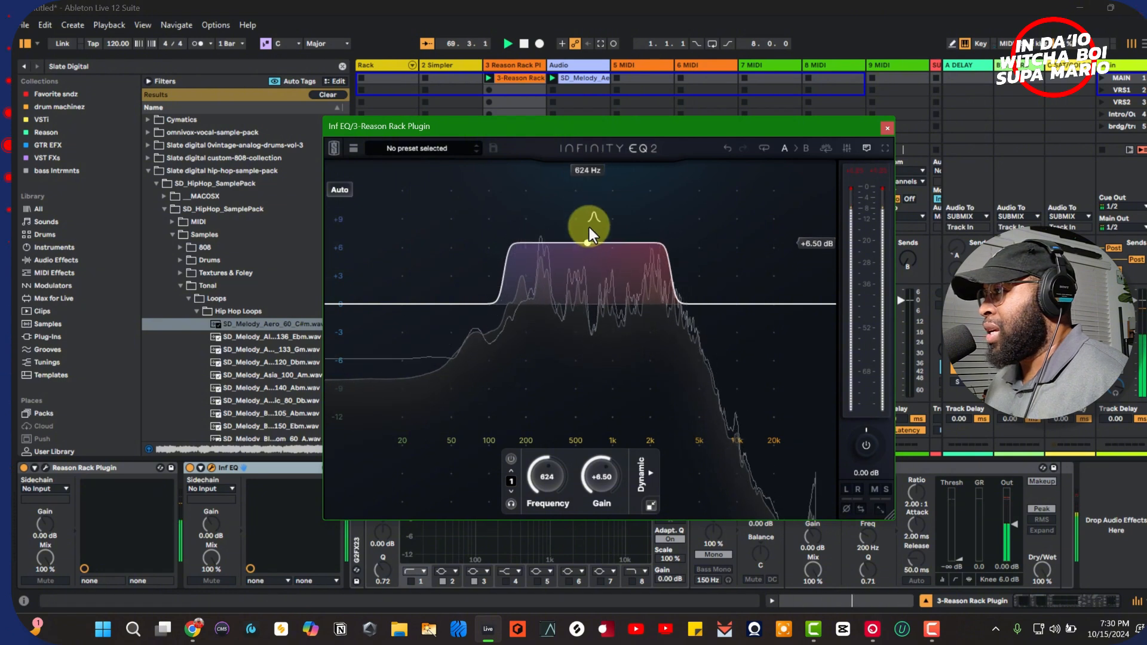
click(586, 187)
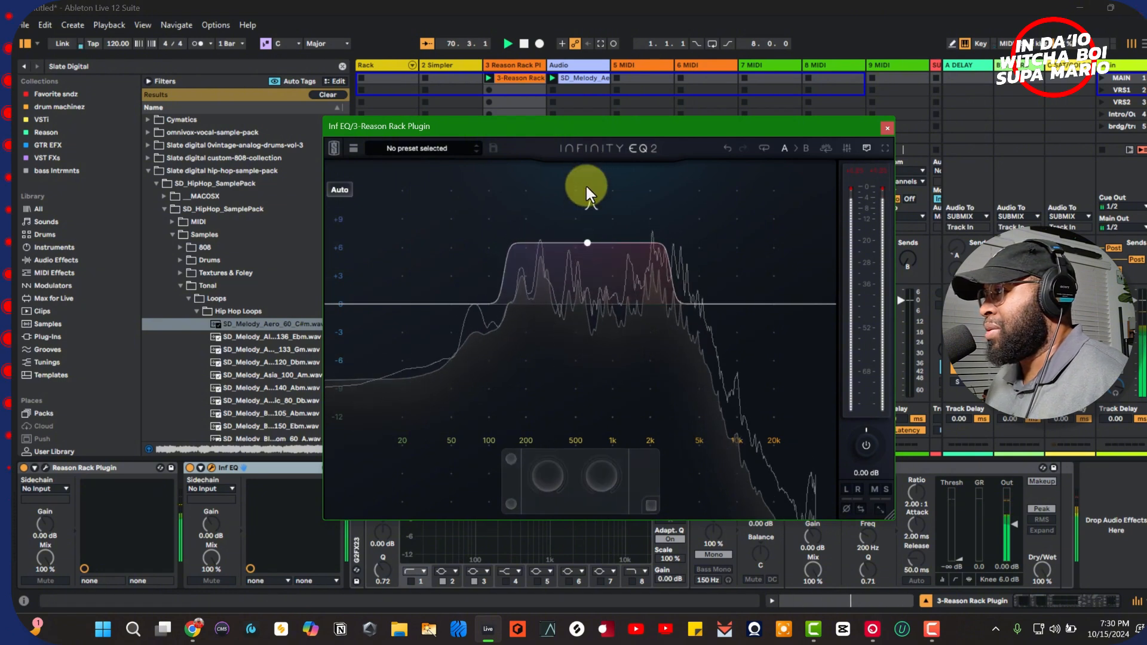
click(588, 243)
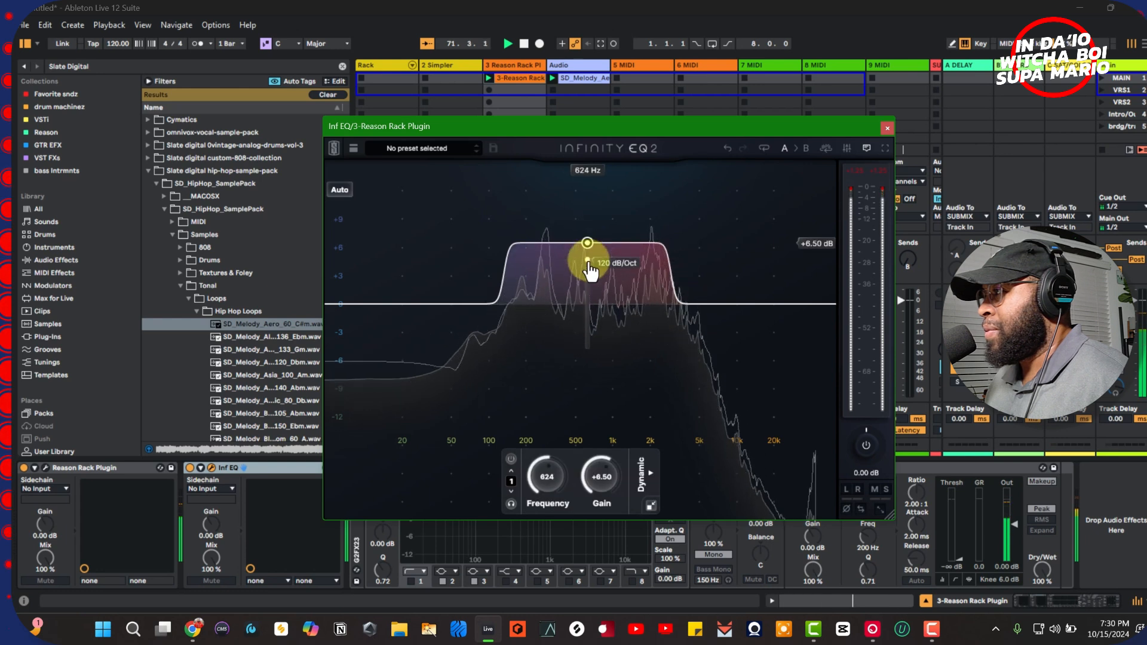
drag(590, 272, 590, 309)
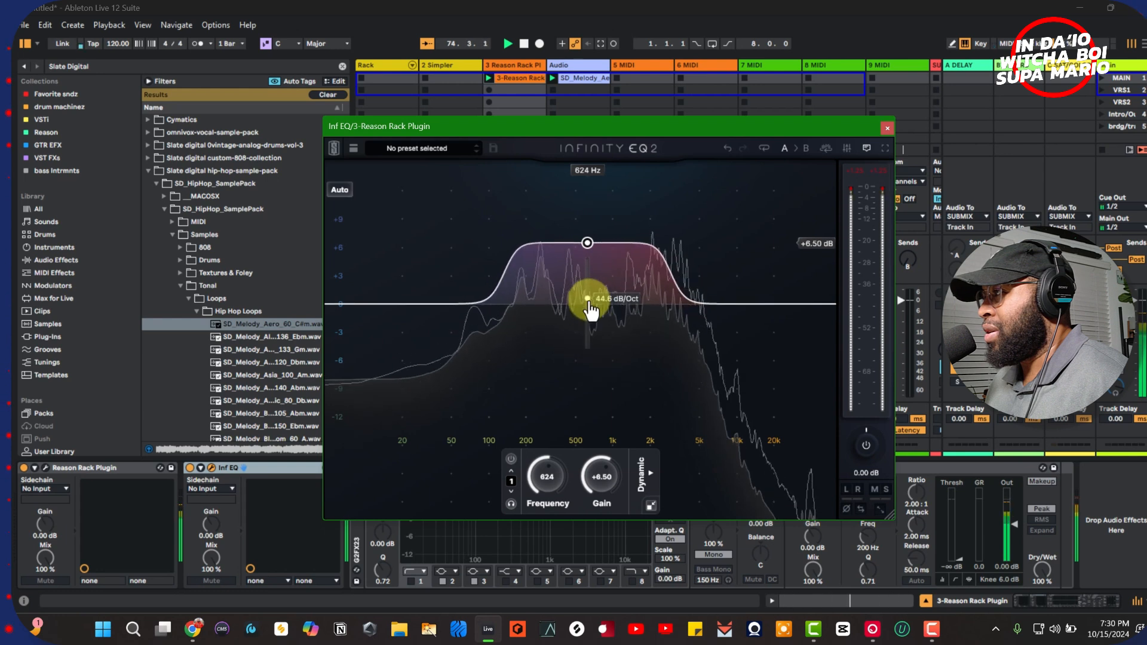
drag(586, 249, 619, 298)
Delete the bell band and close the equalizer window of the Reason Rack track.
mouse_move(588, 278)
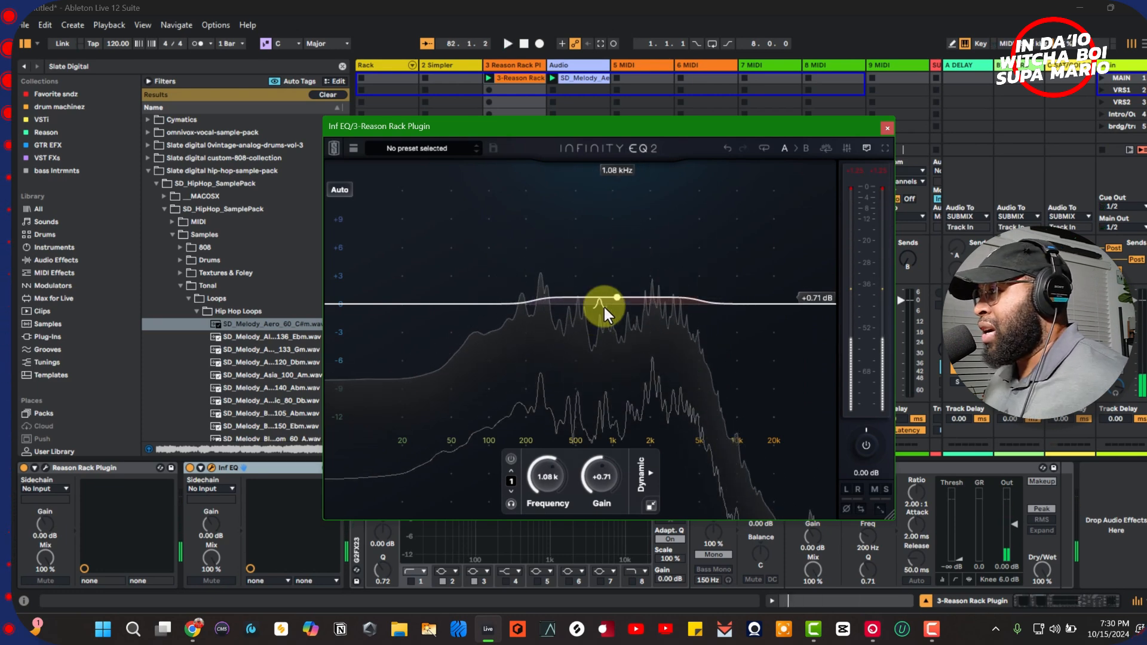
mouse_move(616, 304)
click(715, 276)
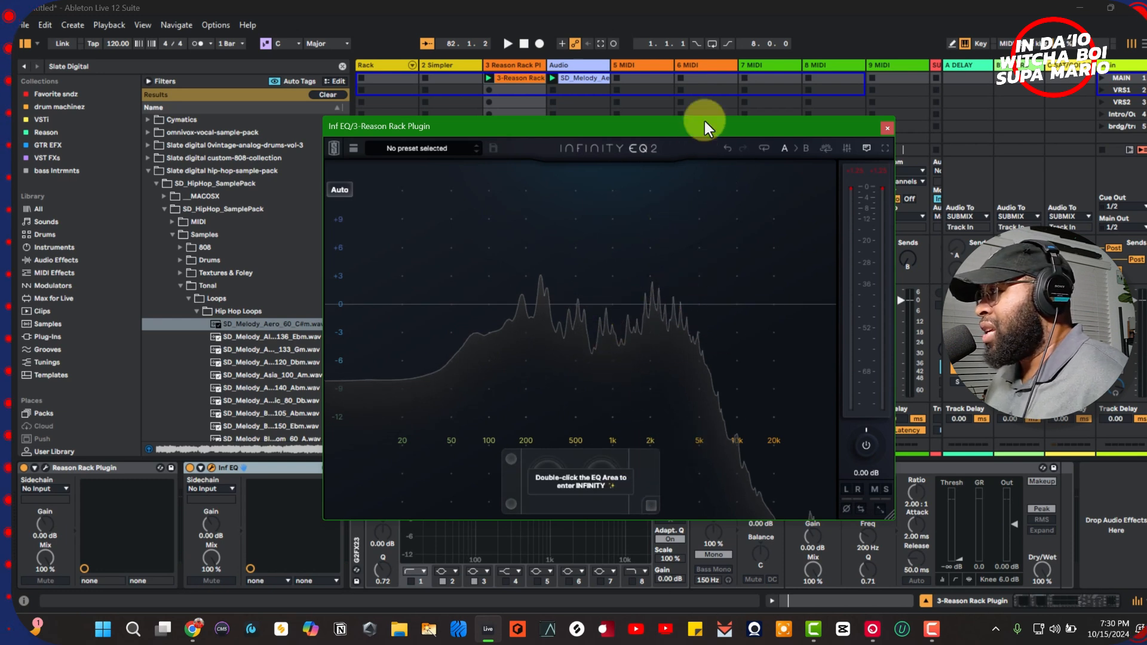
drag(704, 122, 755, 138)
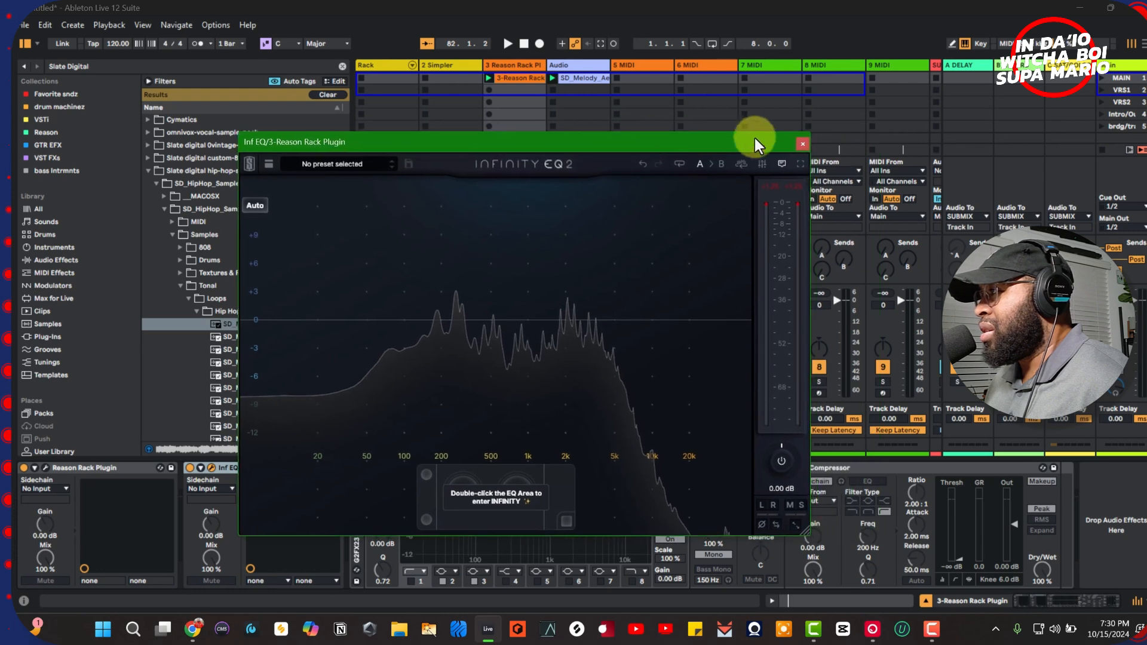
click(802, 143)
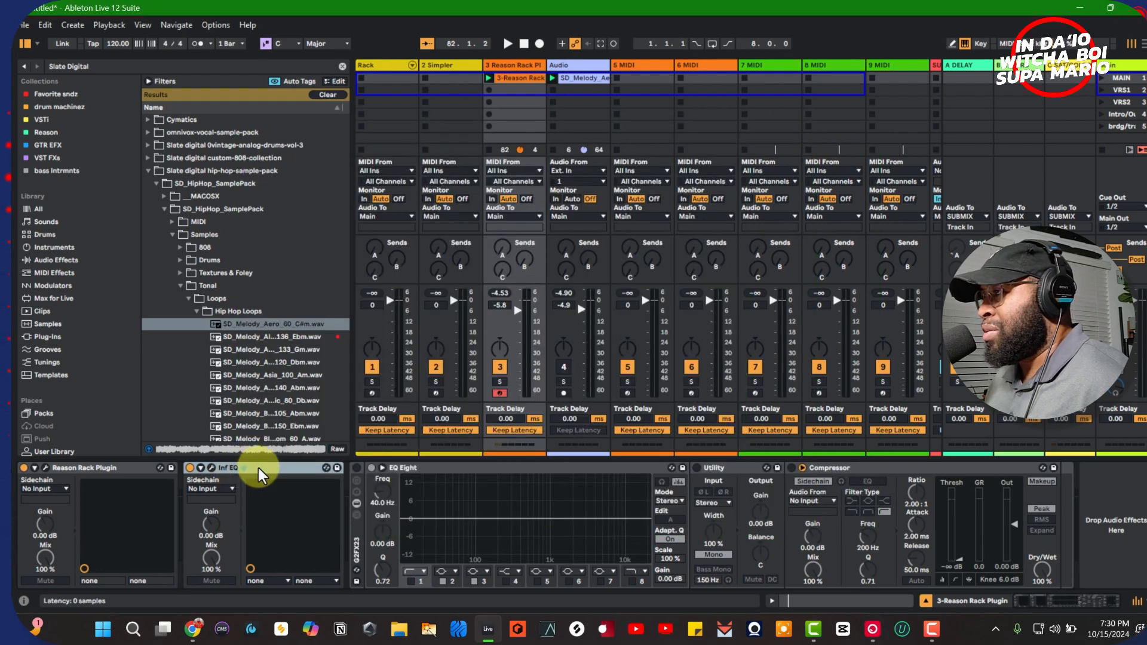
Mute the Reason Rack track, activate the Audio track, and start playback.
click(558, 399)
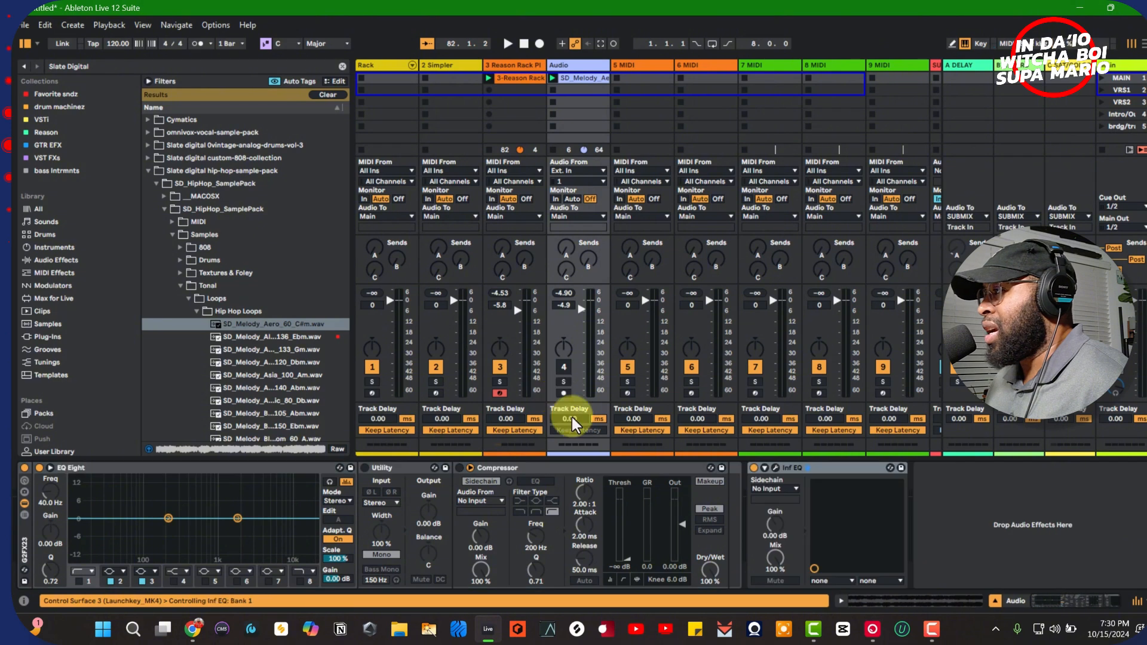
click(500, 367)
click(563, 367)
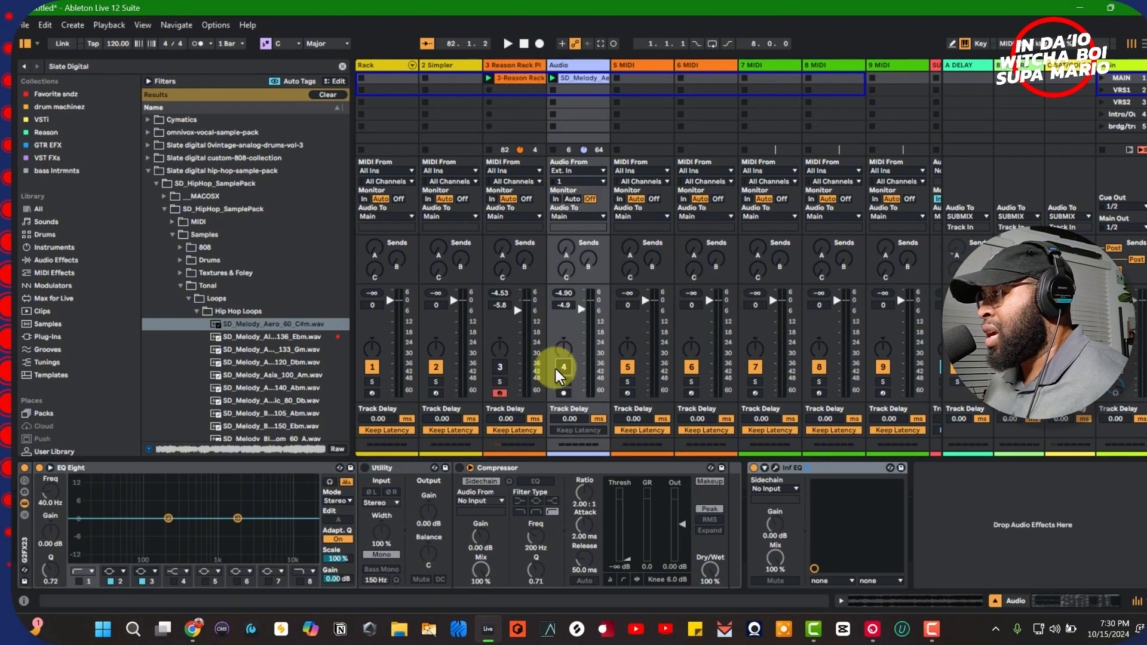
key(space)
View the SD_Melody clip's waveform, return to the Audio track's devices, and open its Inf EQ window.
double_click(585, 78)
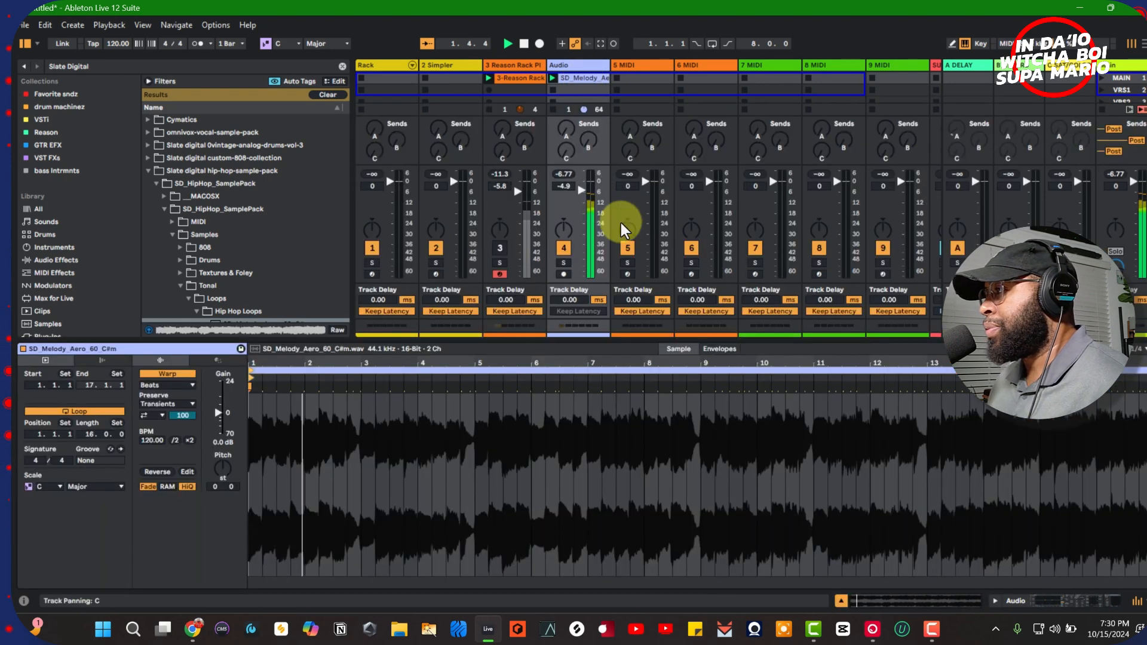
click(568, 65)
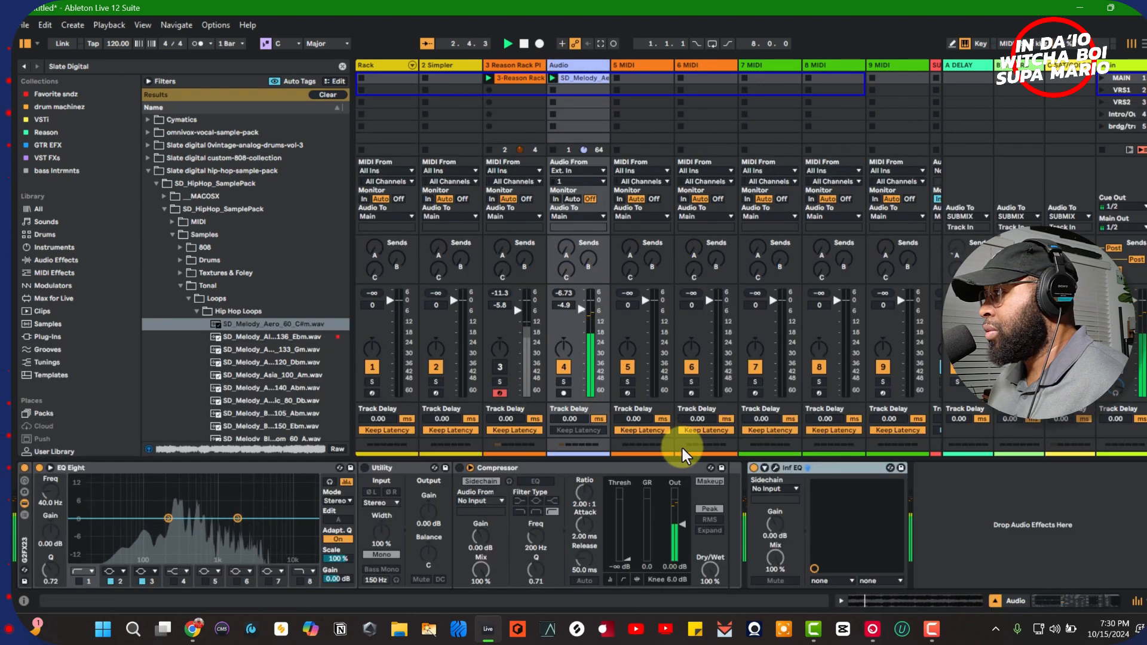
click(776, 468)
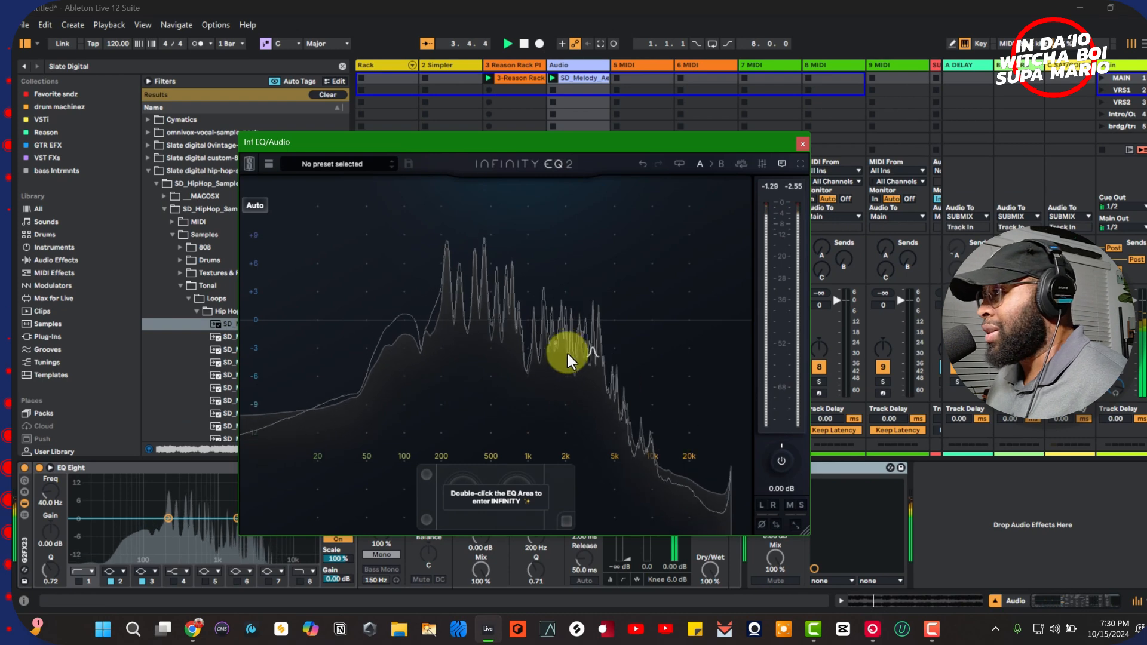
Add a bell band around 393 Hz at +3.50 dB, then steepen its slope and widen its bandwidth.
double_click(484, 315)
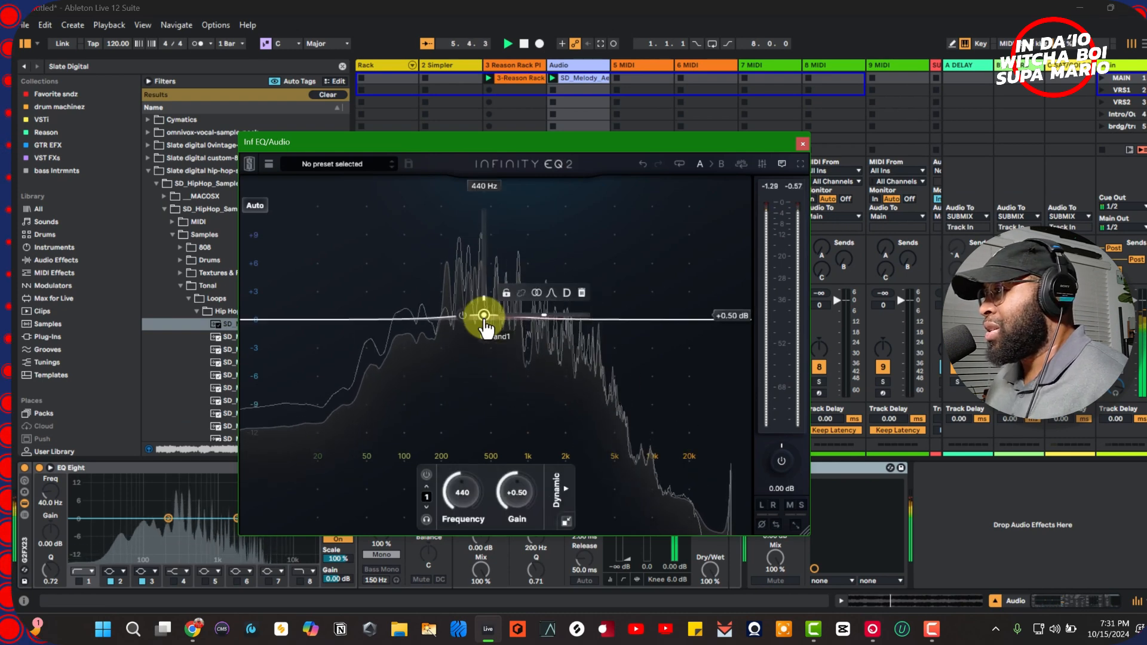
drag(485, 321, 477, 262)
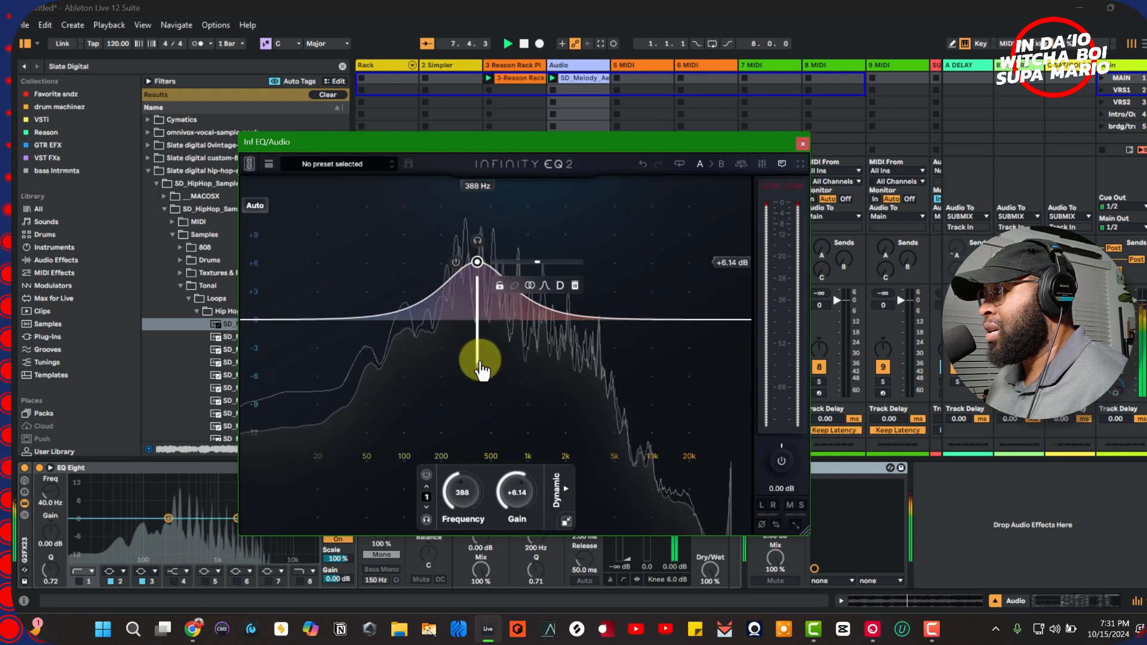
drag(478, 366, 480, 325)
drag(481, 269, 483, 377)
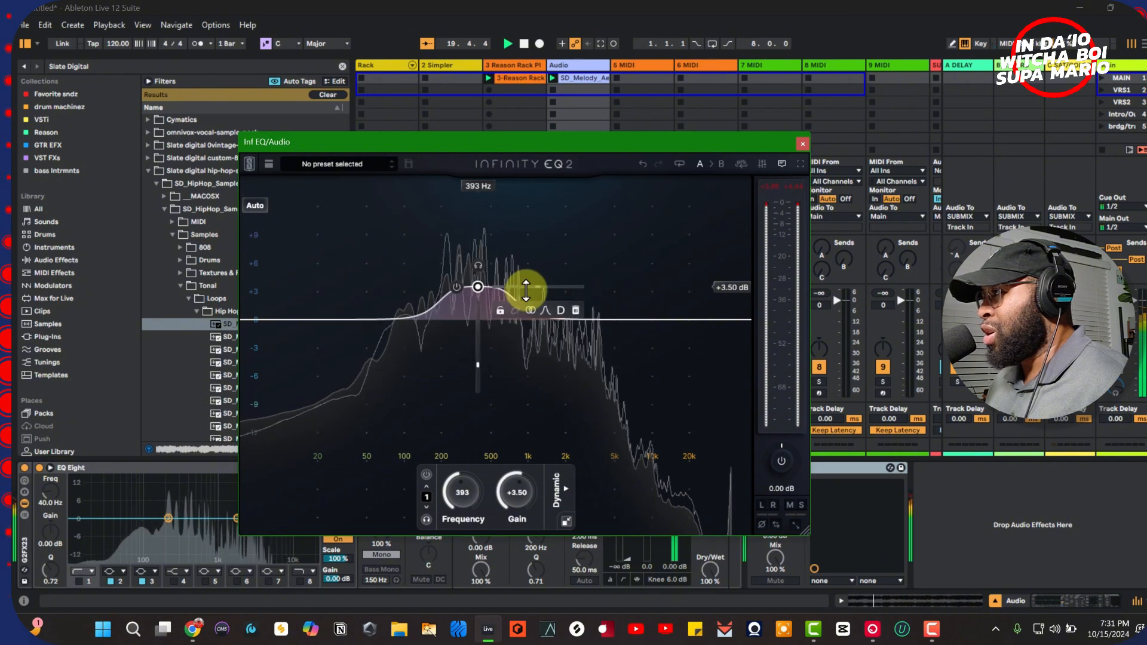
mouse_move(538, 281)
mouse_down()
mouse_move(502, 288)
mouse_move(574, 297)
mouse_move(558, 290)
mouse_up()
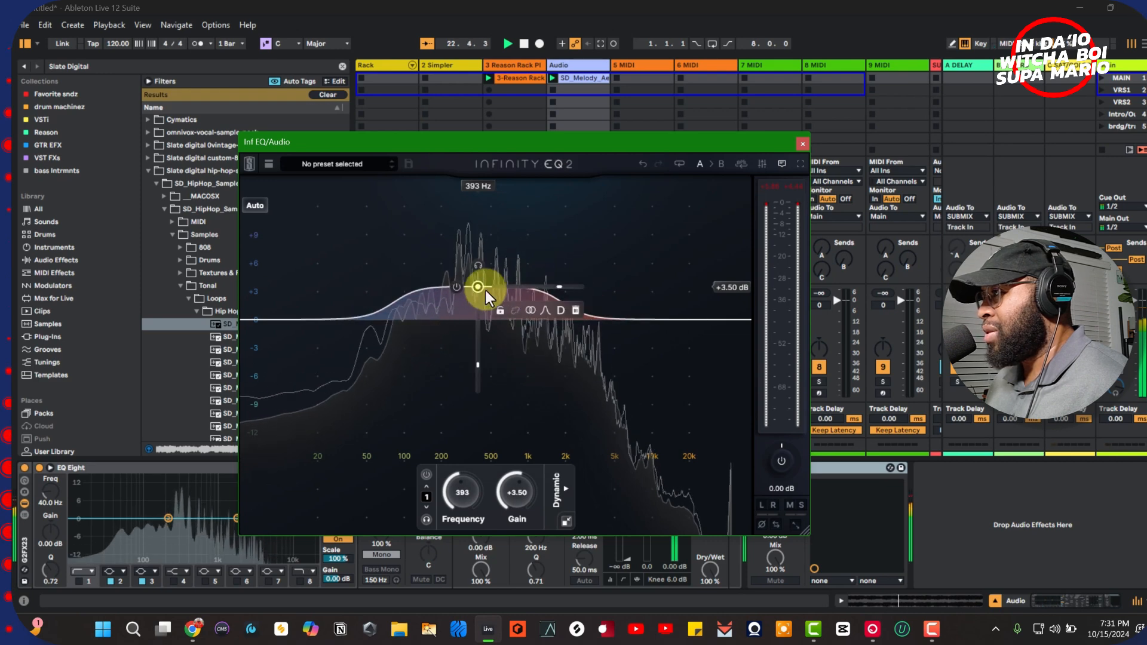
Set the bell band's frequency to 437 Hz and its gain to -7.93 dB.
drag(478, 287, 479, 306)
drag(465, 496, 514, 504)
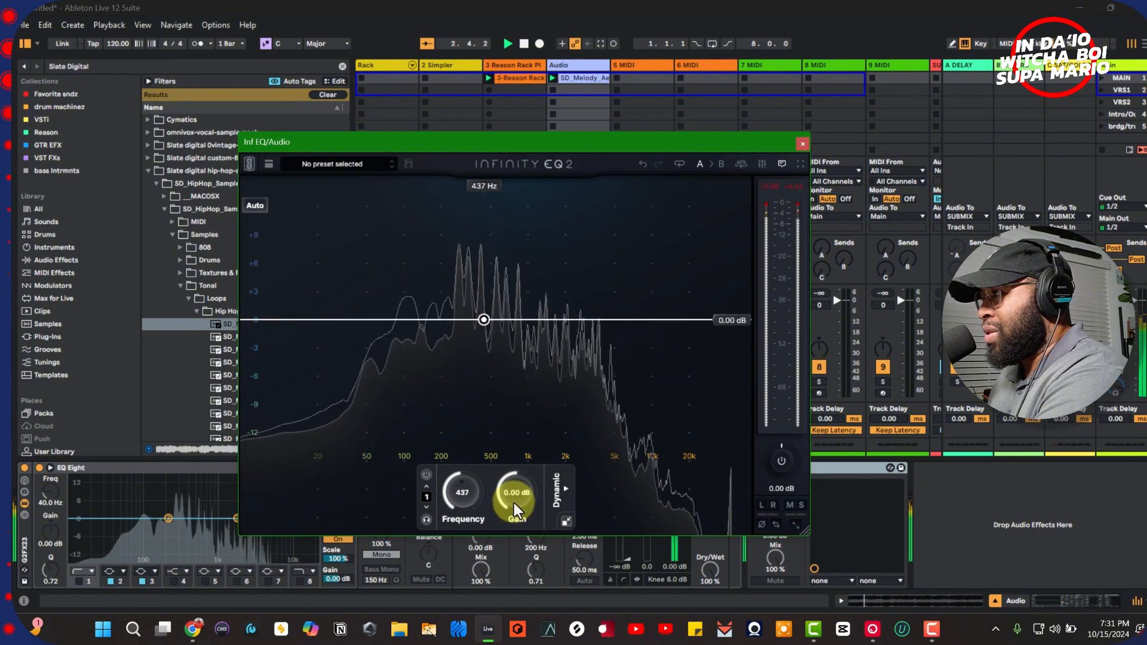
drag(514, 504, 513, 524)
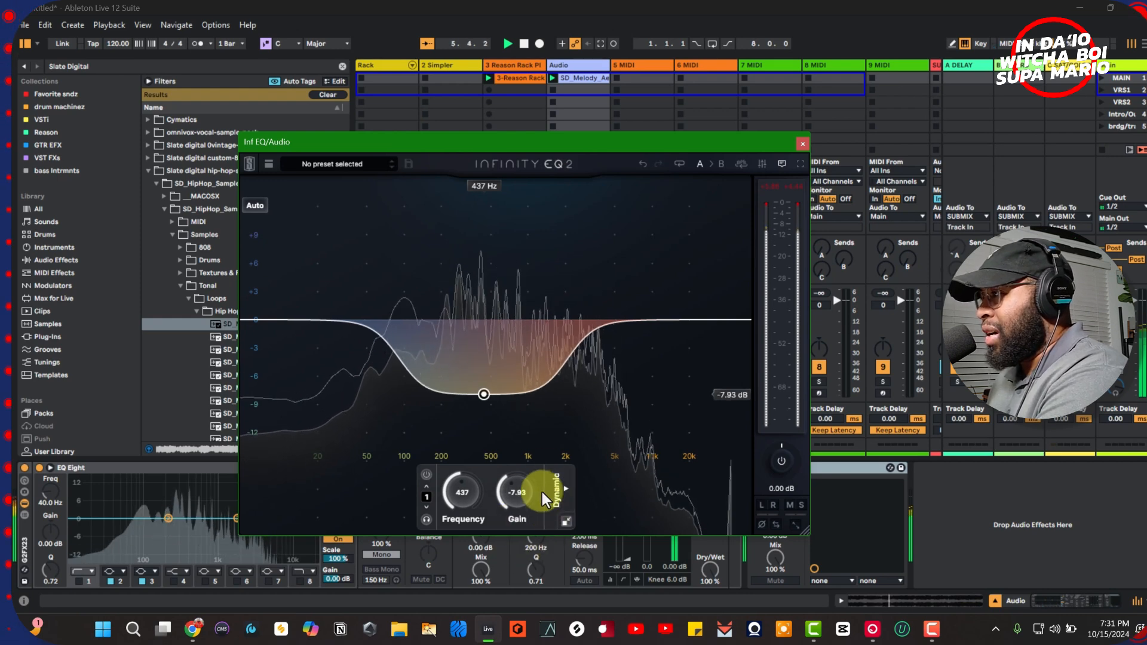
Expand the band's Dynamic controls and raise the dynamic target to +7.19 dB.
click(564, 490)
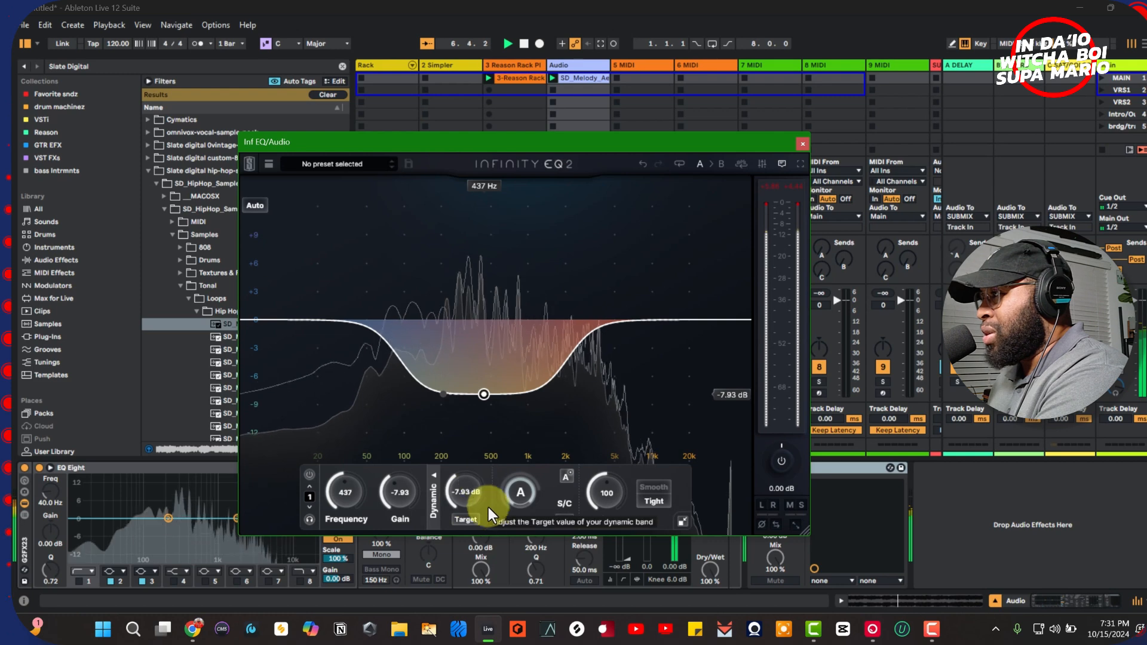
mouse_move(471, 496)
mouse_down()
mouse_move(469, 464)
mouse_move(470, 492)
mouse_up()
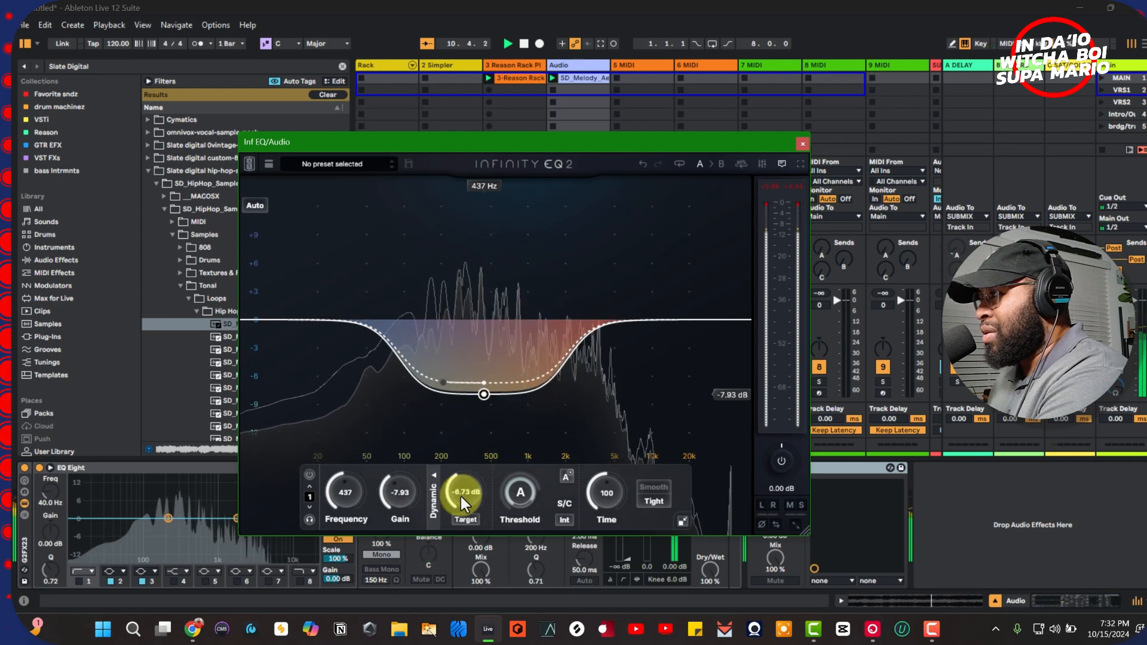
drag(463, 497, 464, 461)
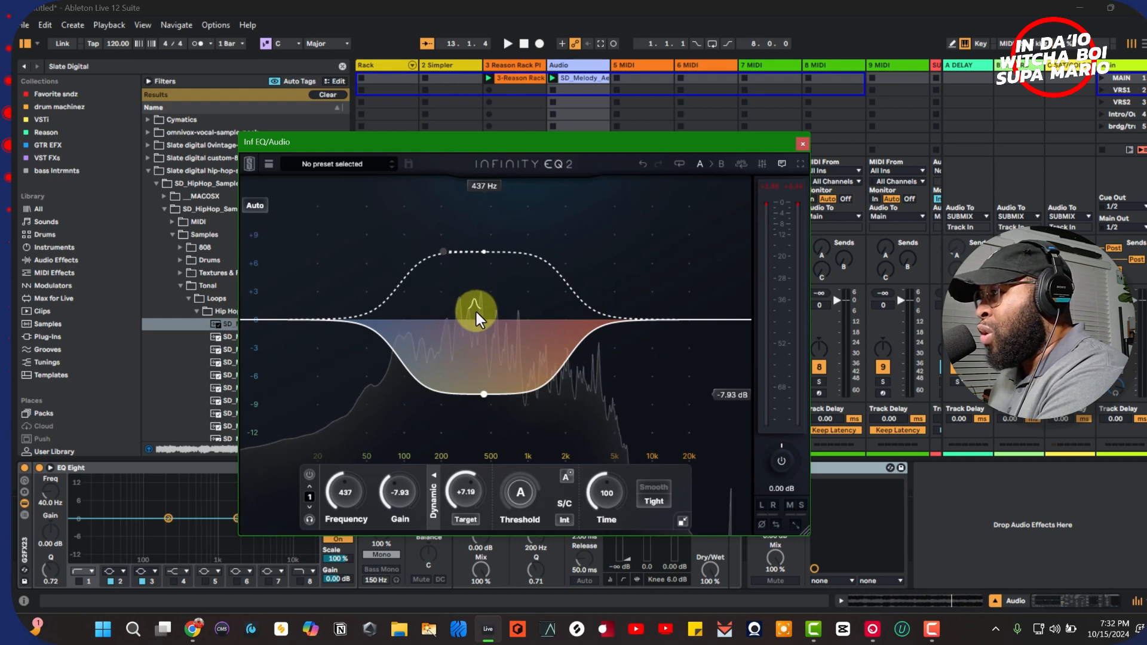
Audition the dynamic band during playback and lower its target to +2.39 dB.
key(space)
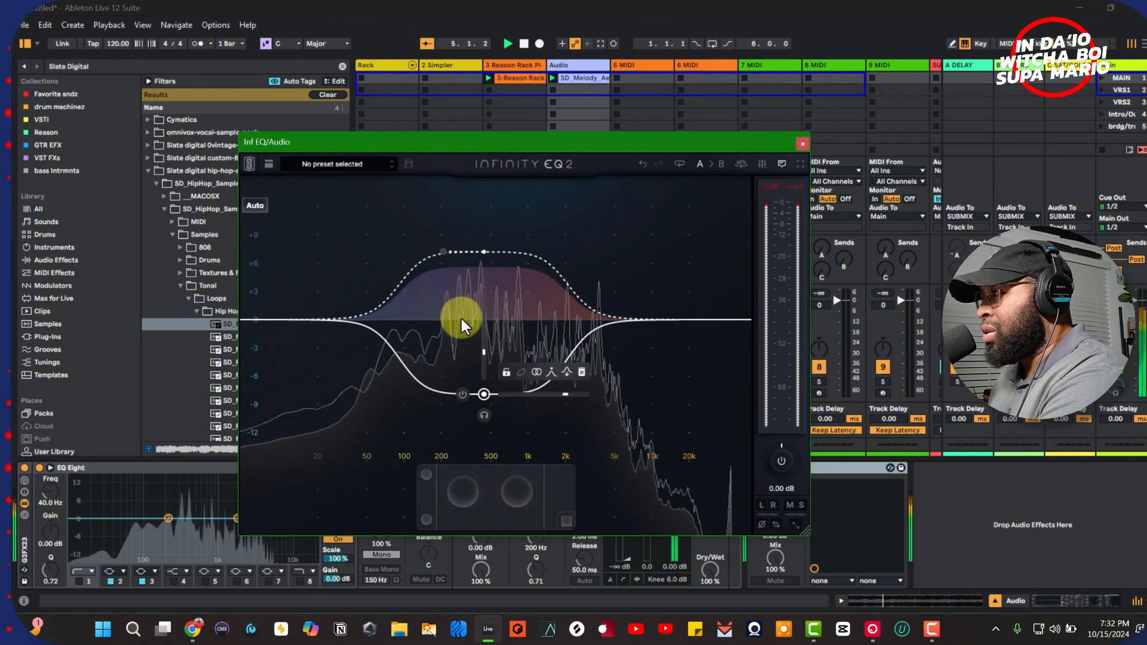
click(484, 397)
drag(473, 489, 472, 500)
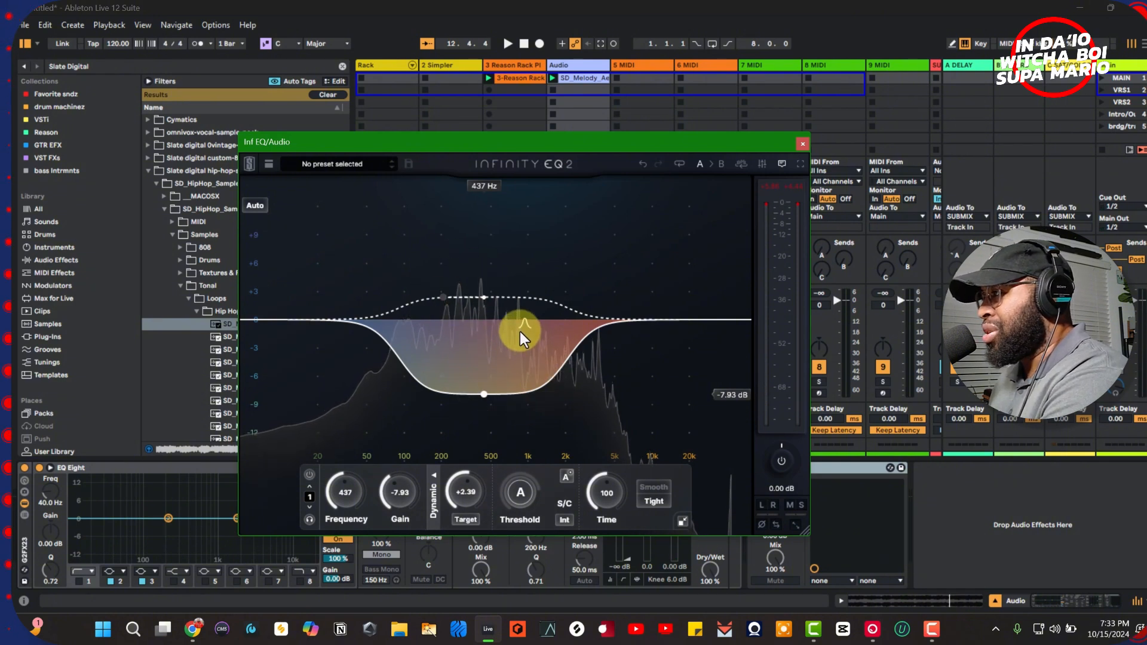
Turn off the band's automatic threshold, reset the threshold to 0.00 dB, and play the loop.
click(567, 478)
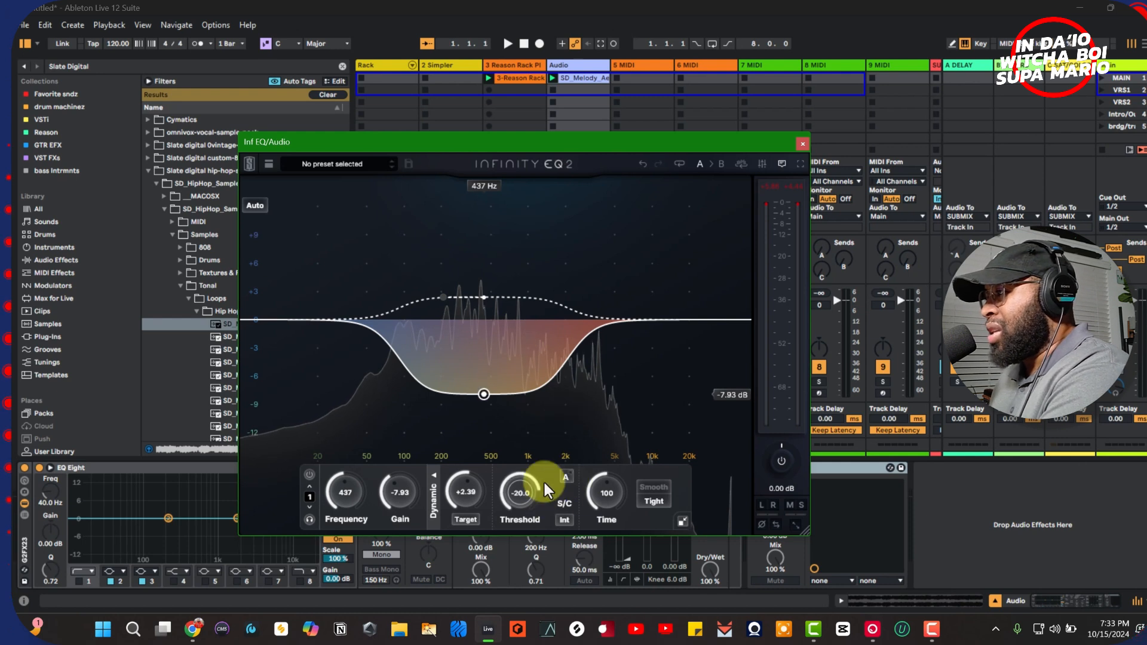
double_click(522, 491)
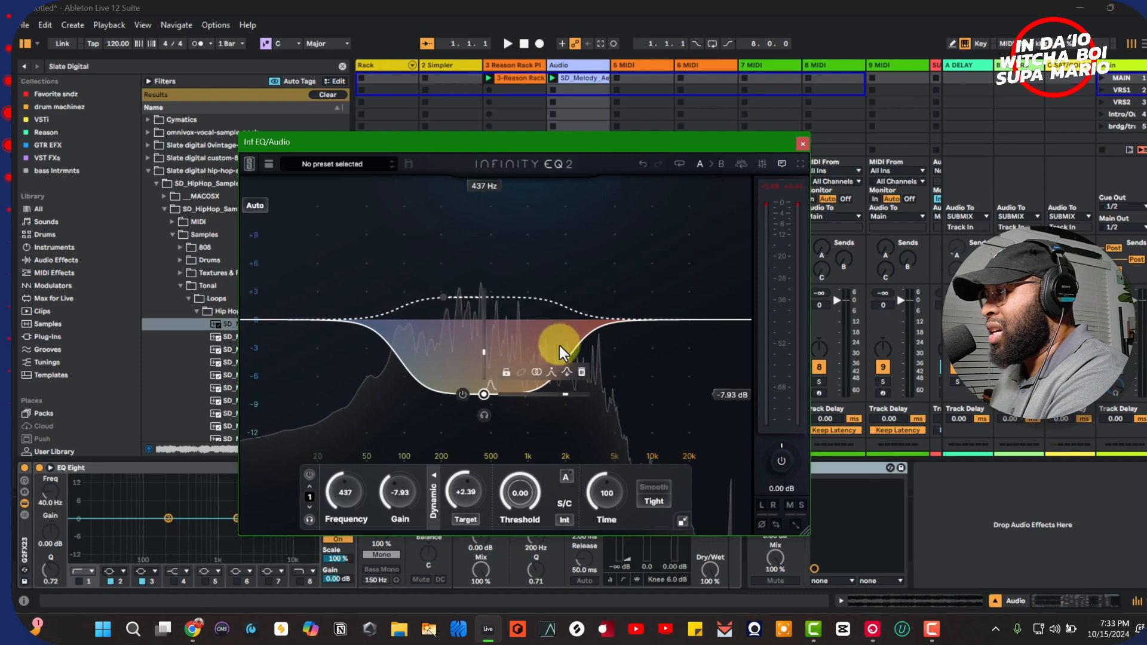
key(space)
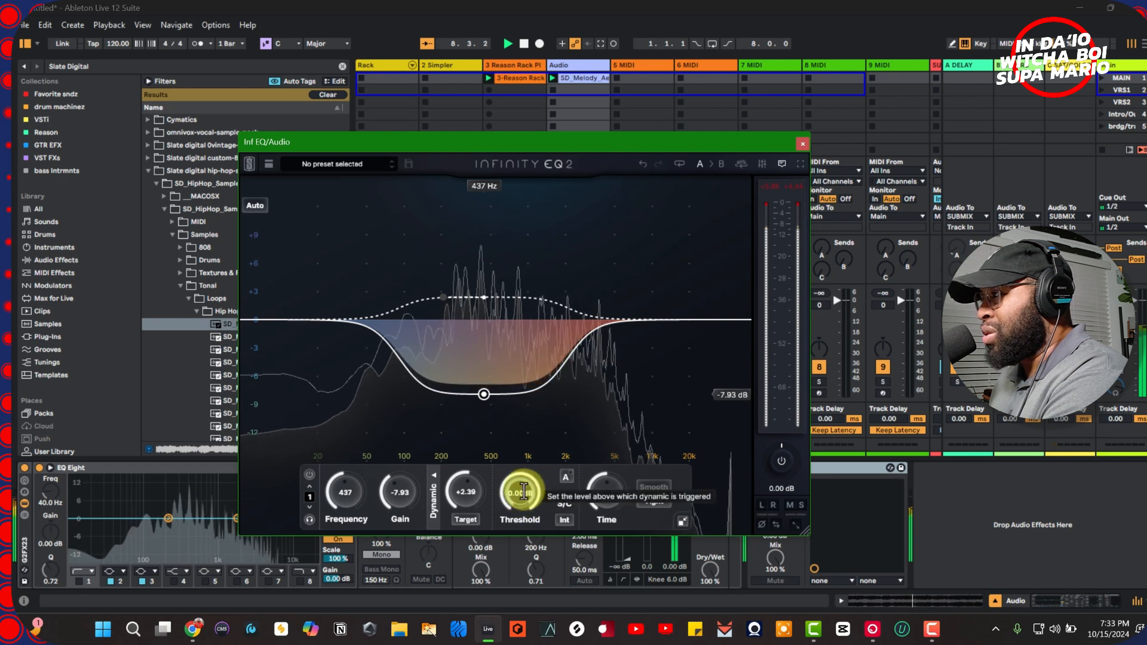
Lower the band's dynamic threshold in small stages to below -4.50 dB while the loop plays.
mouse_move(534, 491)
mouse_down()
mouse_move(543, 503)
mouse_move(550, 478)
mouse_up()
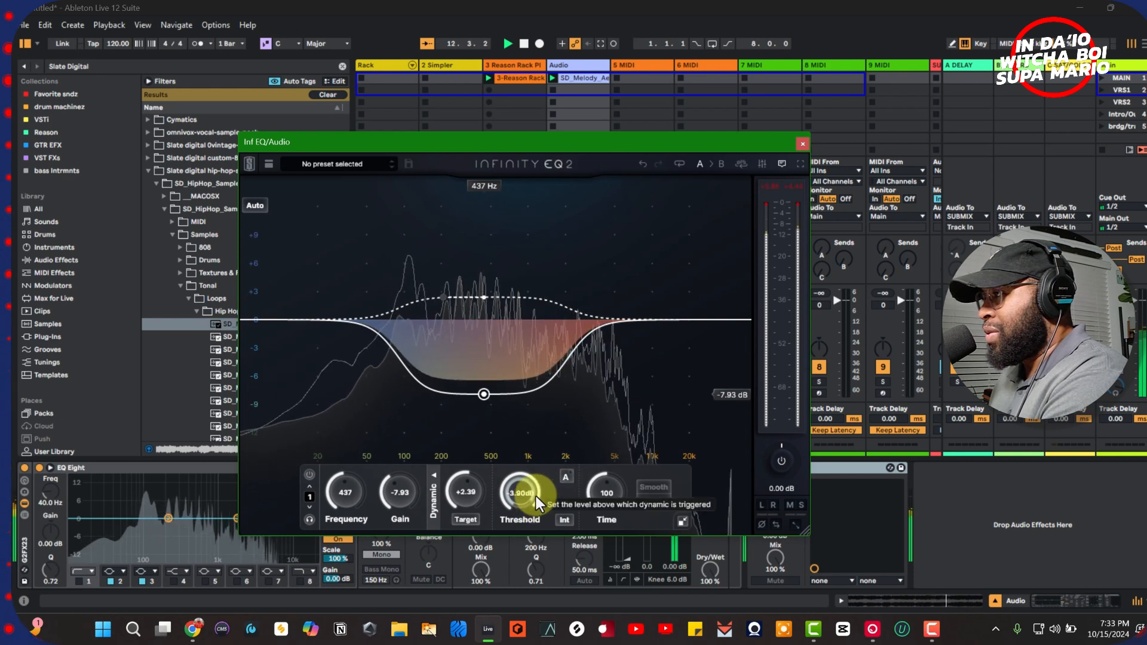
drag(536, 499, 536, 504)
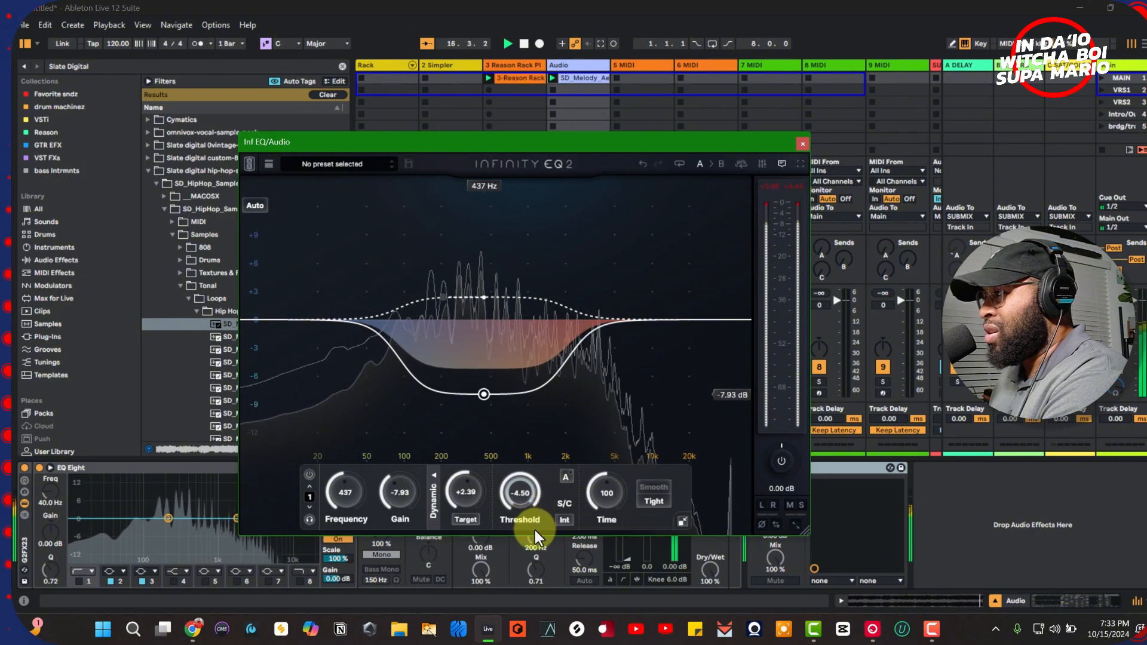
mouse_move(536, 497)
mouse_down()
mouse_move(535, 518)
mouse_move(535, 498)
mouse_up()
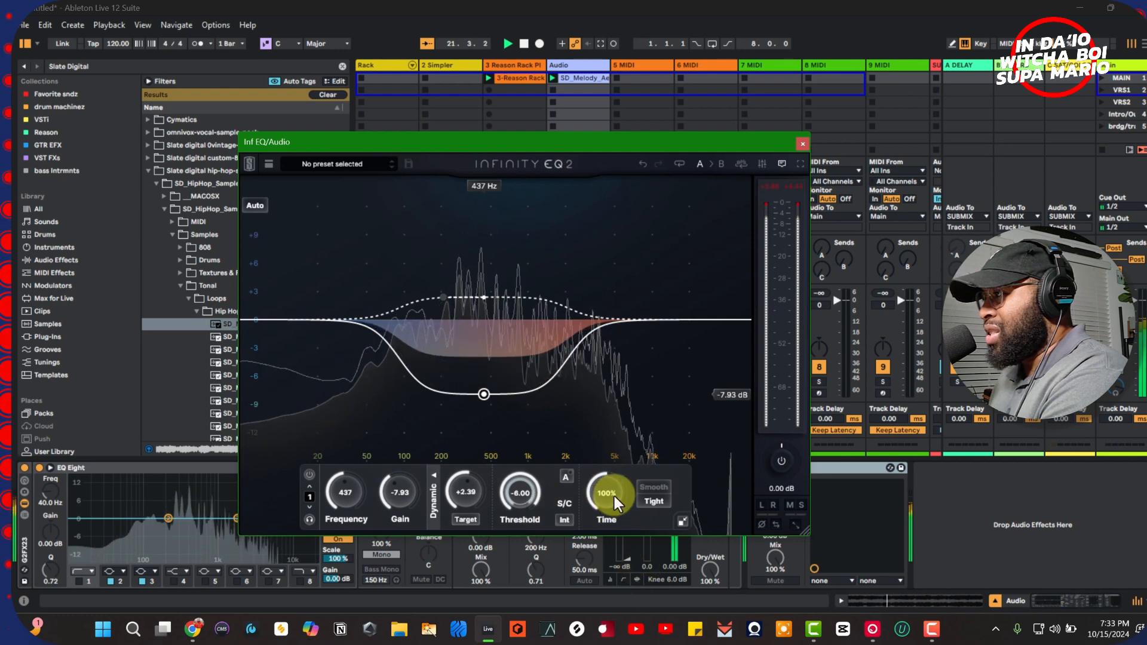
Set the dynamic Time to 74.1% and switch the timing mode to Smooth, then stop playback.
mouse_move(611, 494)
mouse_down()
mouse_move(609, 521)
mouse_move(605, 485)
mouse_move(605, 503)
mouse_up()
click(657, 494)
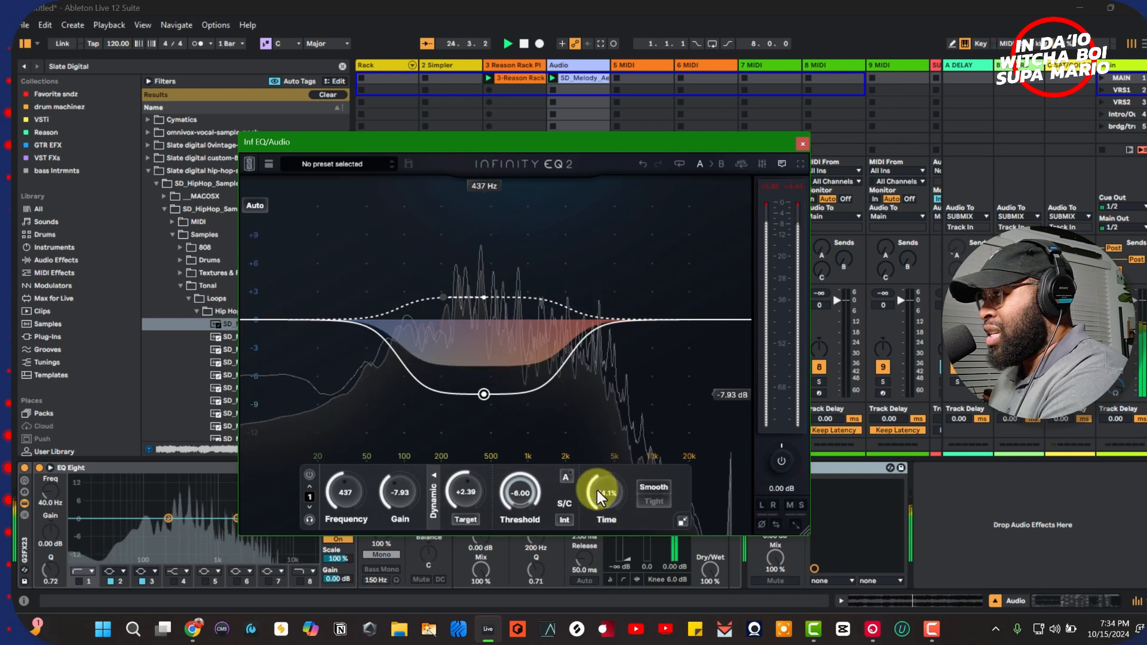
key(space)
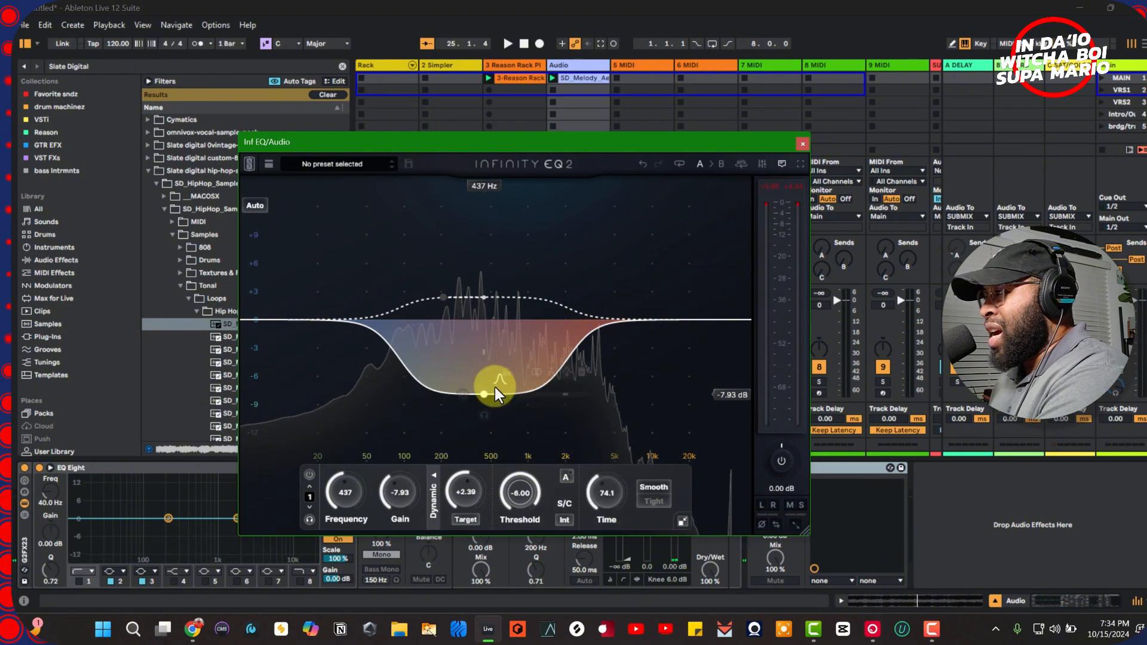
Restart playback and raise the dynamic Time to 82.4%.
mouse_move(483, 396)
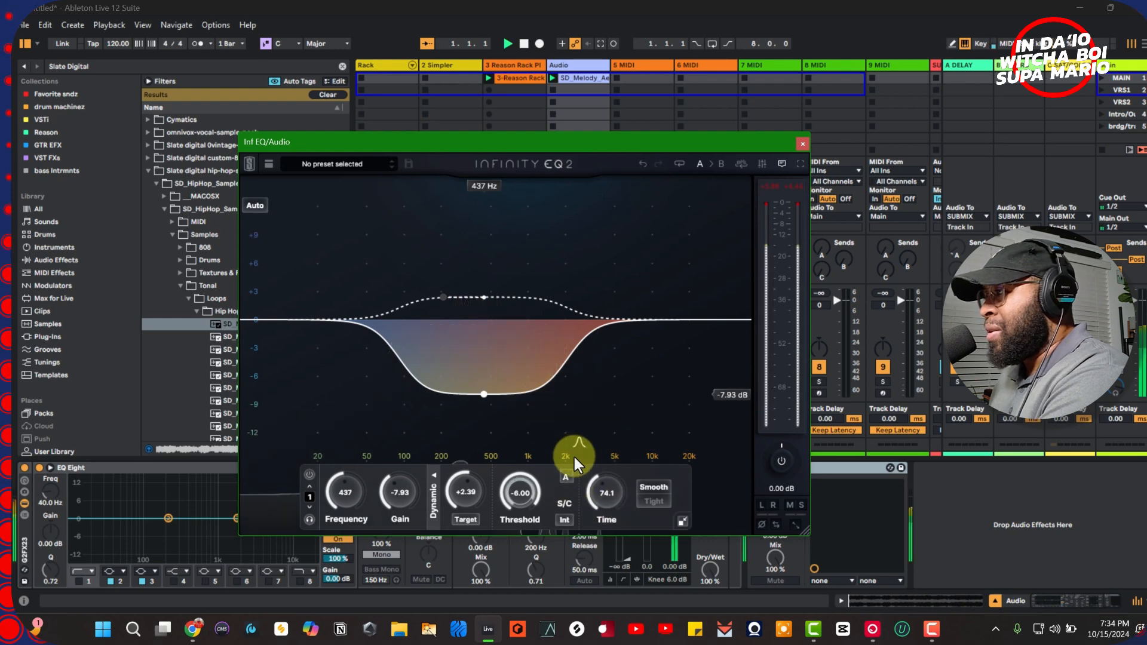
key(space)
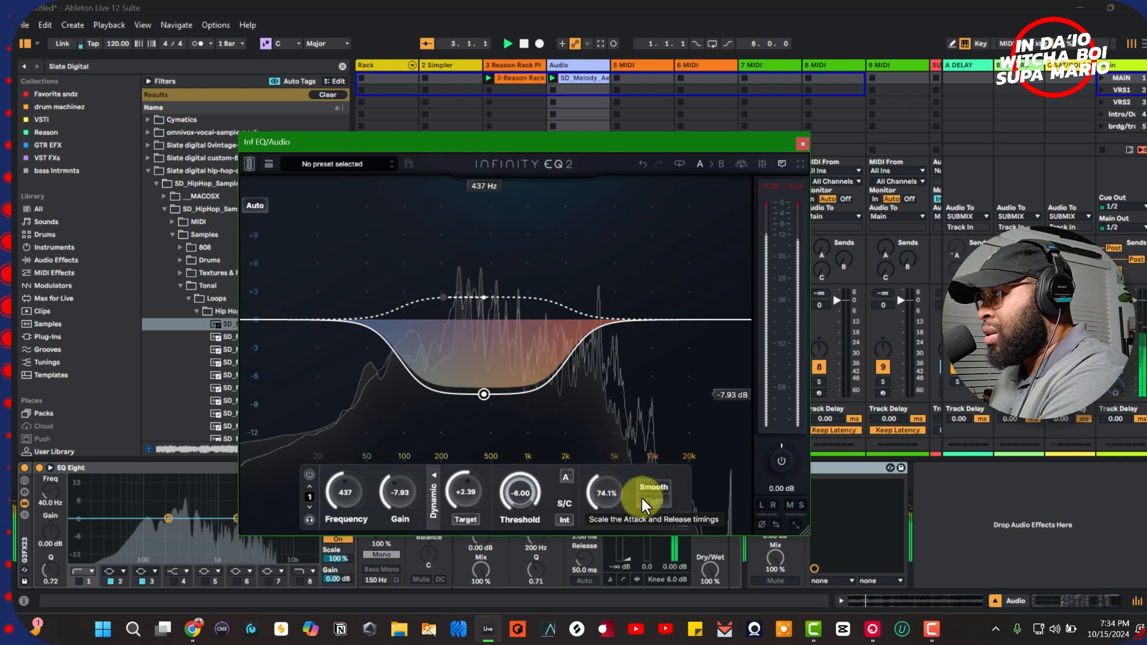
mouse_move(619, 490)
mouse_down()
mouse_move(616, 455)
mouse_move(622, 486)
mouse_up()
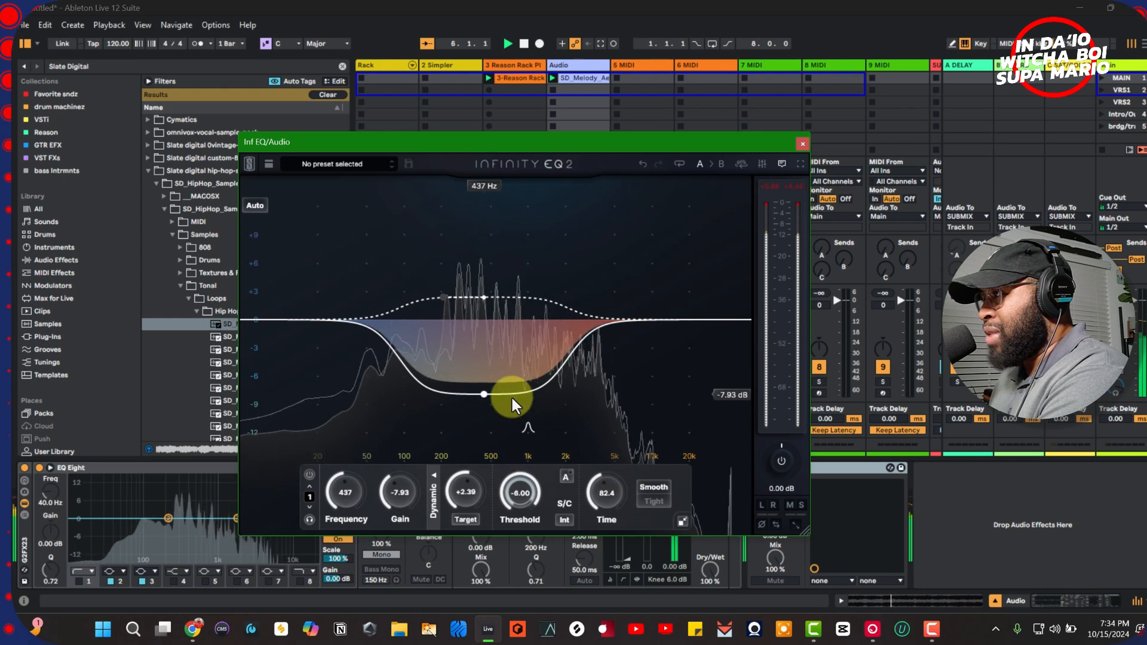
Switch the band's dynamic timing mode to Tight and lower the Time value while the loop plays.
click(640, 504)
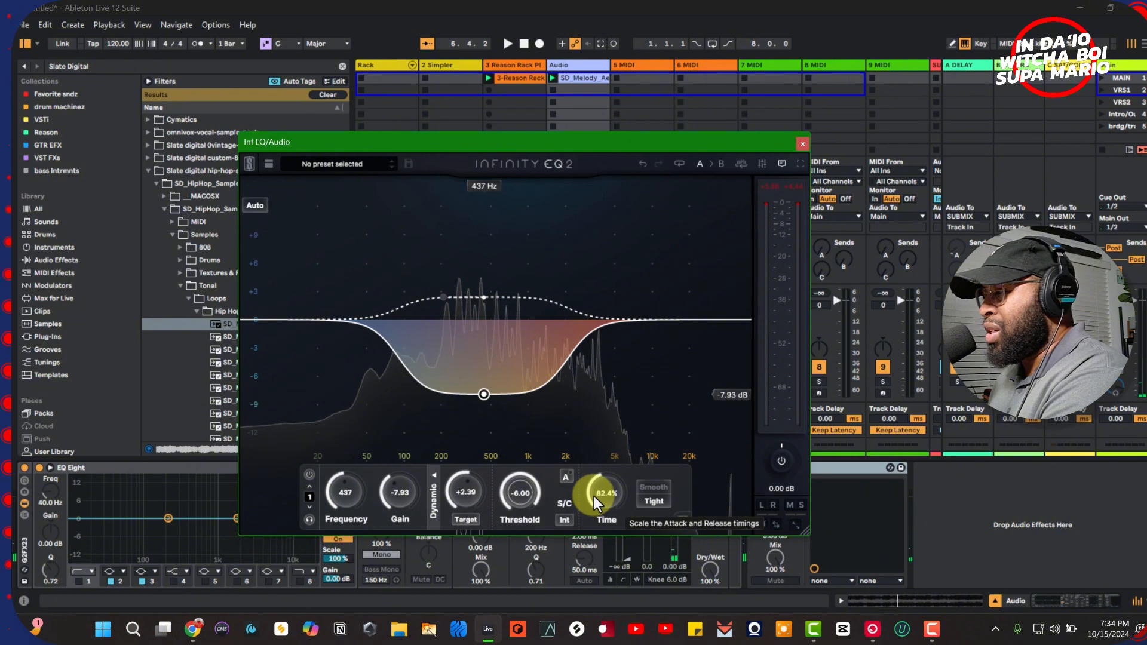
drag(593, 493, 601, 508)
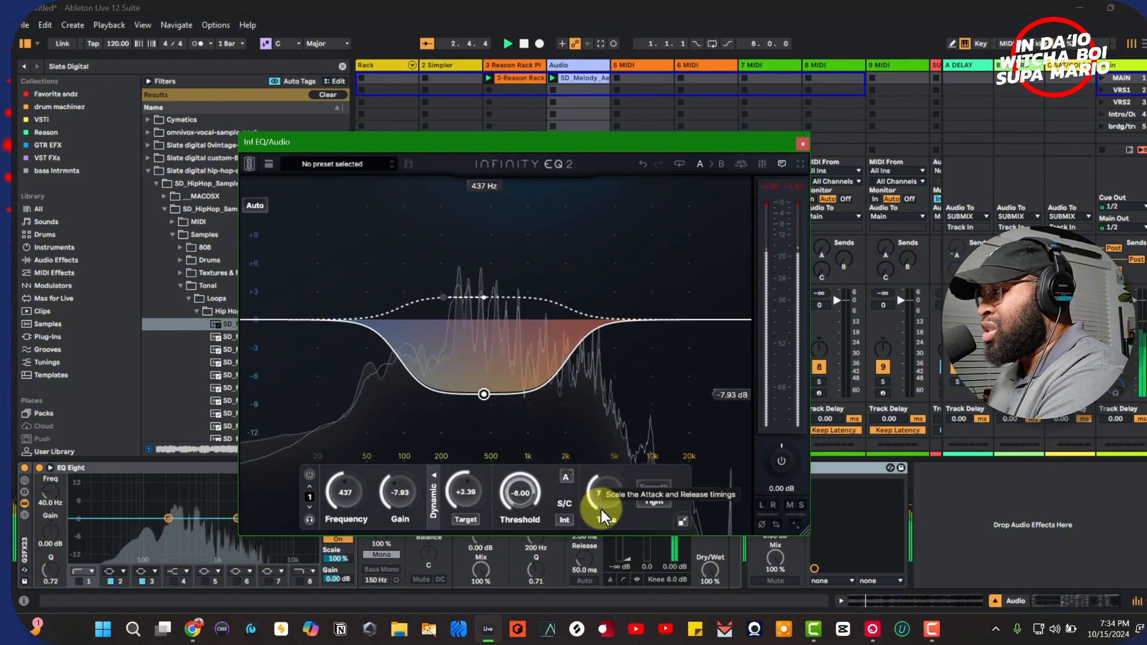
Switch the timing mode back to Smooth, restart playback and set the dynamic Time to 74.1%.
click(655, 486)
key(space)
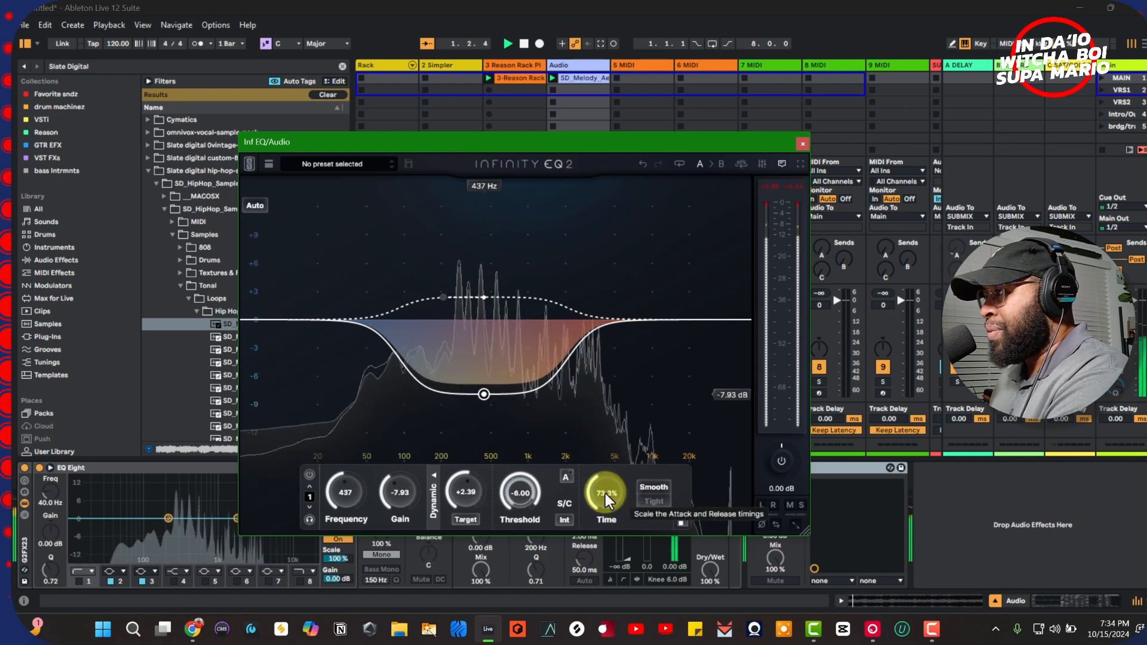
drag(605, 490, 605, 489)
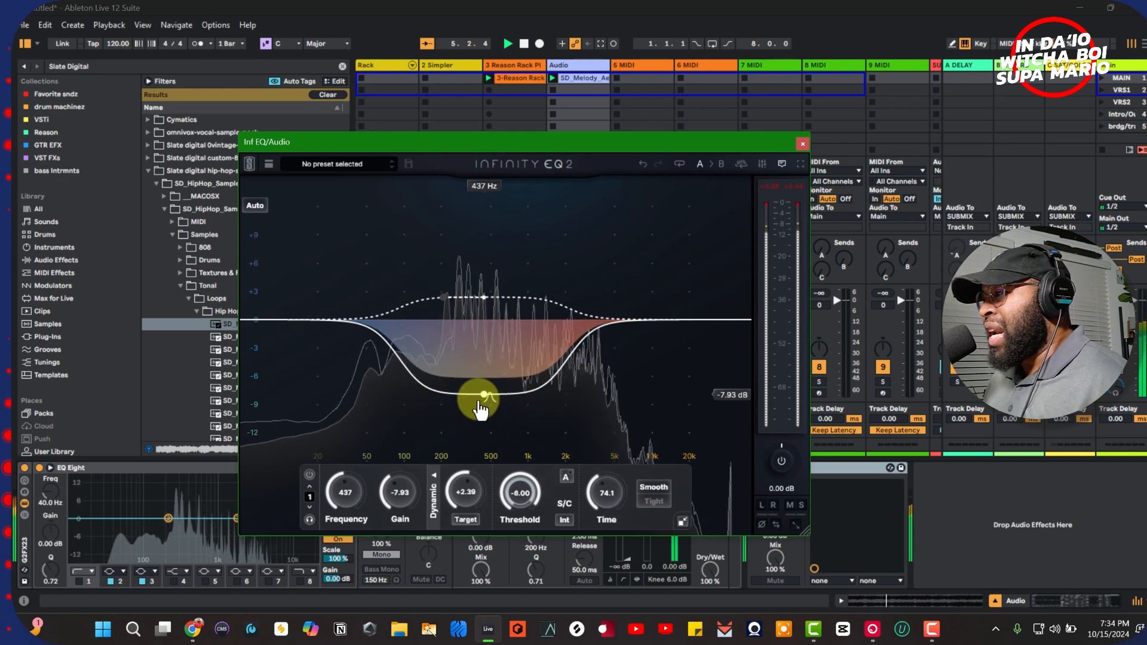
Move the Infinity EQ 2 plugin window slightly up and to the right.
mouse_move(525, 389)
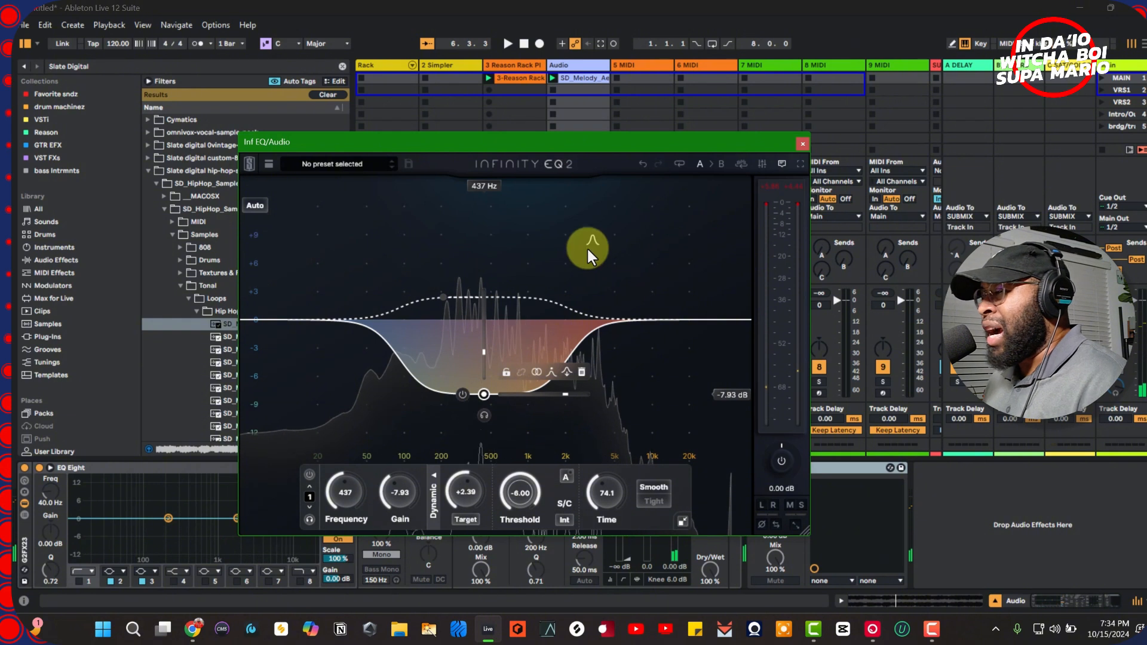
mouse_move(536, 139)
mouse_down()
mouse_move(651, 136)
mouse_move(549, 132)
mouse_up()
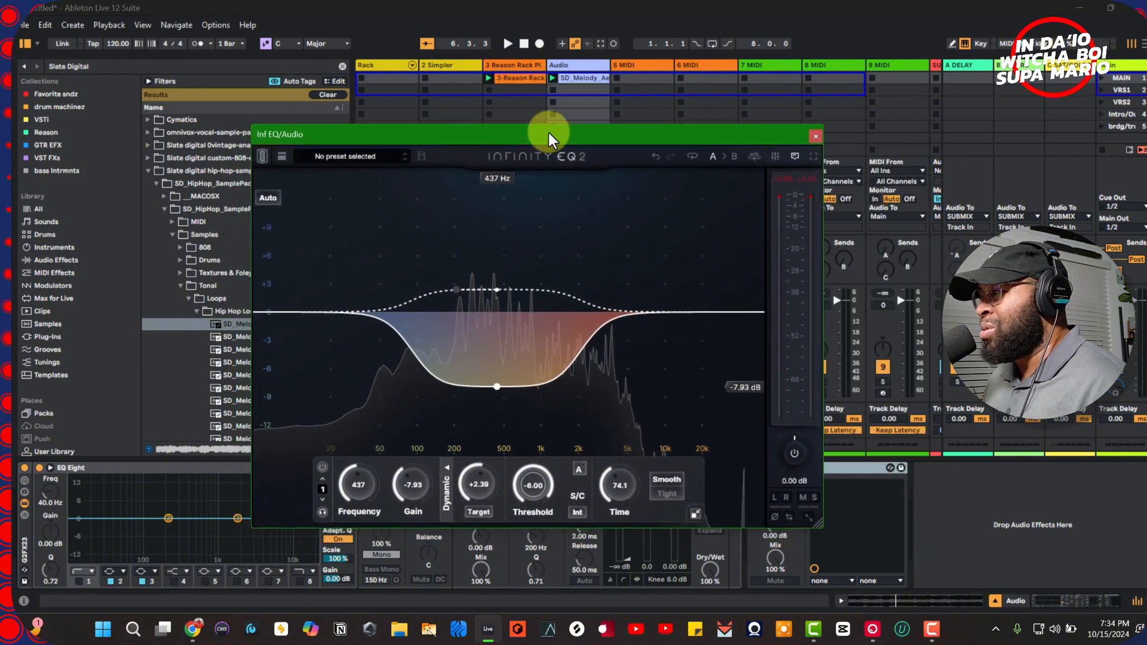